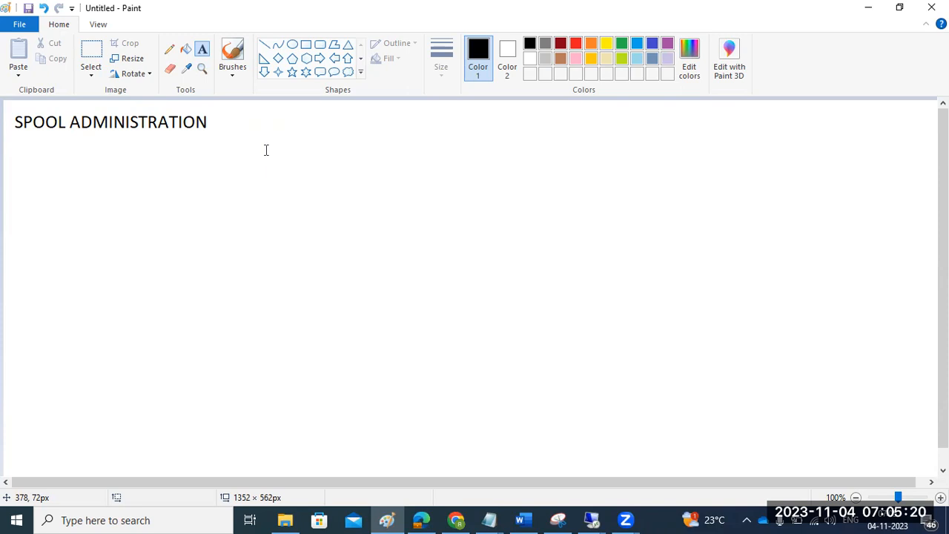
- Add a text box below the SPOOL ADMINISTRATION title listing SP01, SP02 and SPAD on separate lines
left_click(16, 138)
left_click_drag(15, 138, 223, 244)
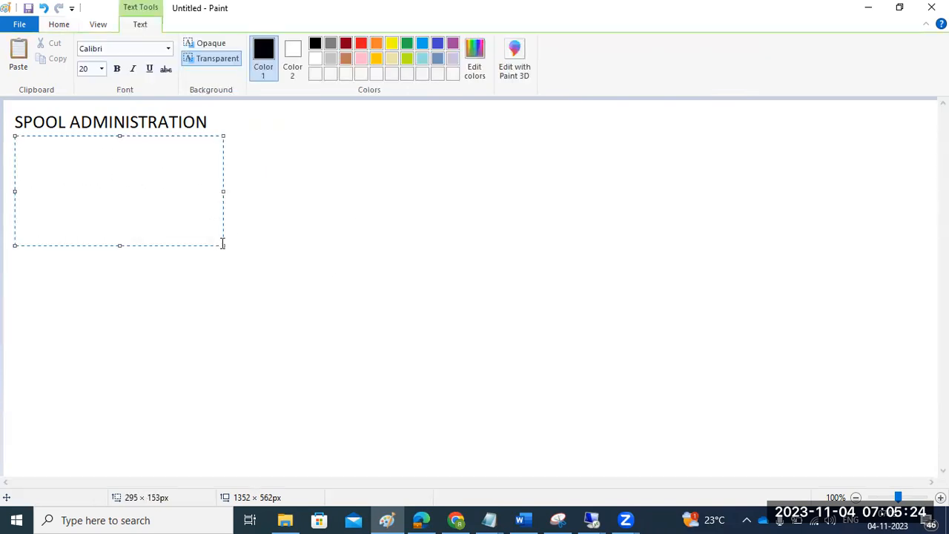
type("SP01")
key("Return")
type("SP02")
key("Return")
type("SPAD")
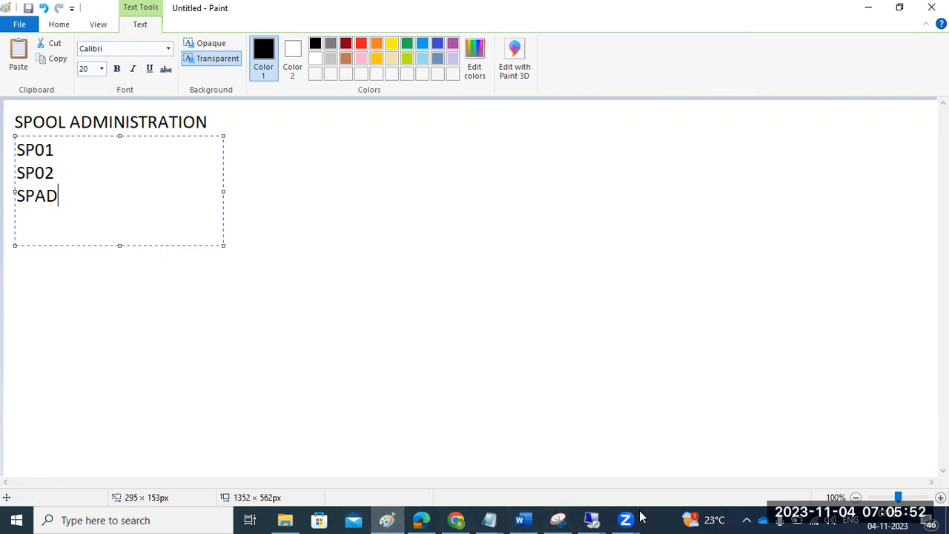
- Switch to the remote SAP session, open transaction SM50 and close the security warning
left_click(601, 512)
left_click(635, 456)
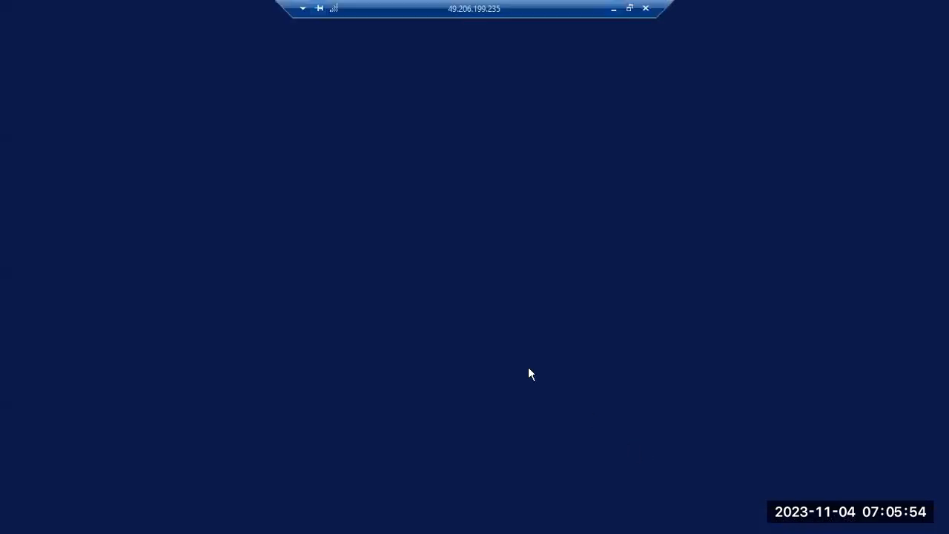
left_click(83, 72)
type("sm50")
key("Return")
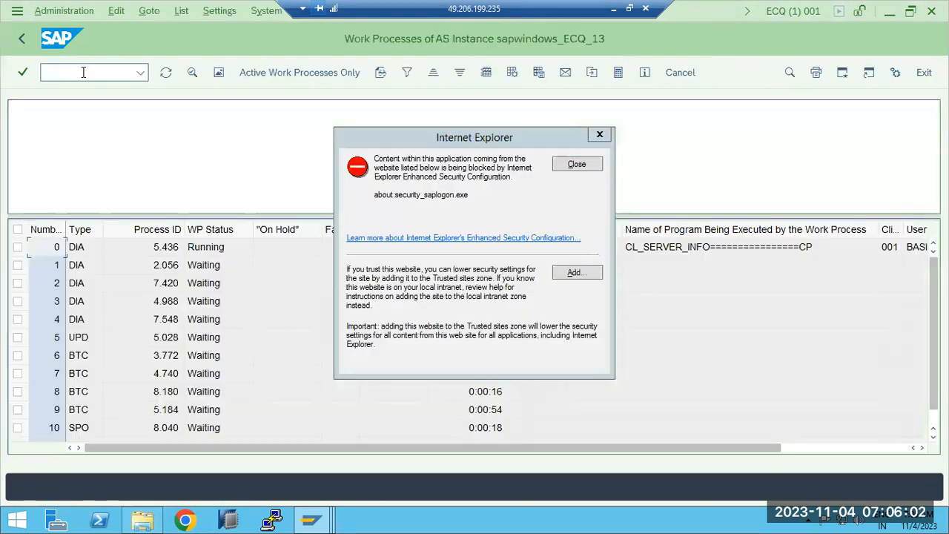
left_click(599, 165)
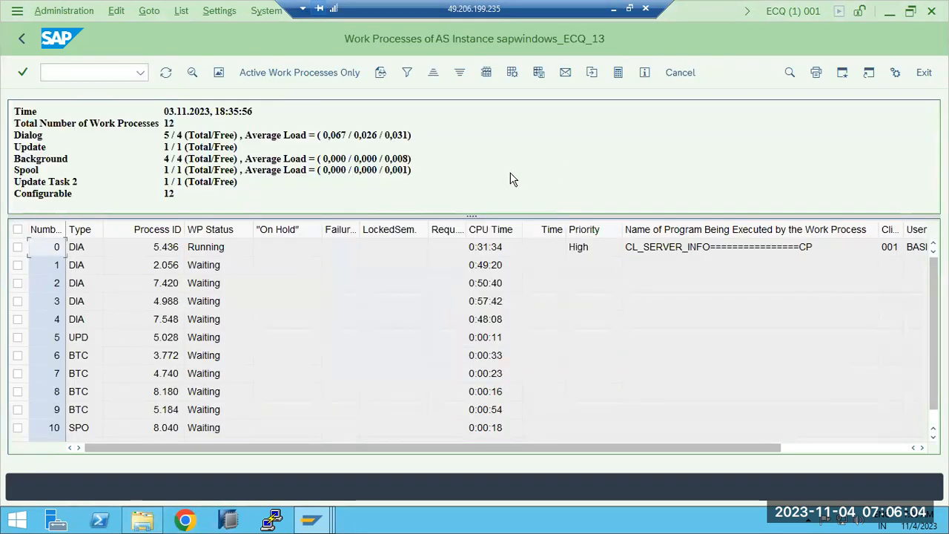
- Examine the spool entry in the work process summary and the SPO process in the work process list
left_click_drag(12, 170, 43, 172)
left_click_drag(172, 178, 251, 174)
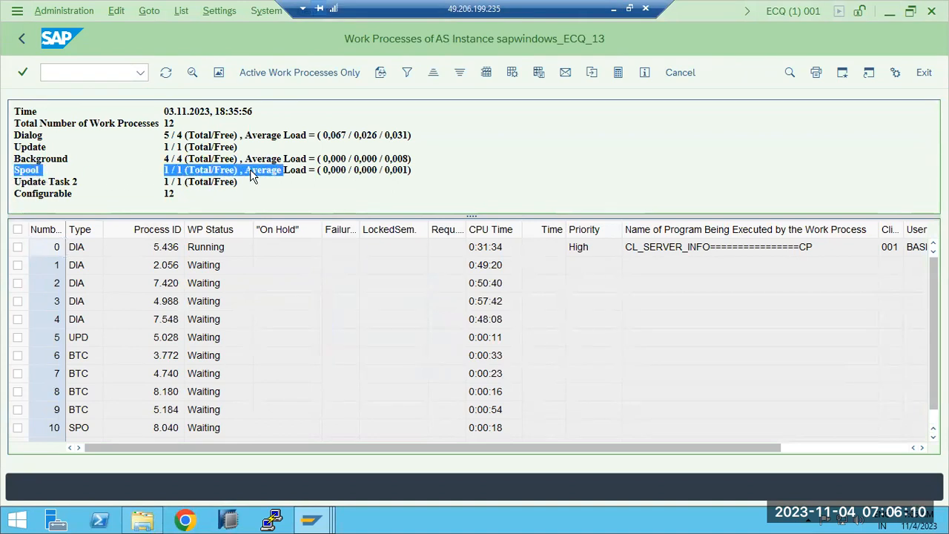
left_click(207, 362)
scroll(208, 363, "down", 1)
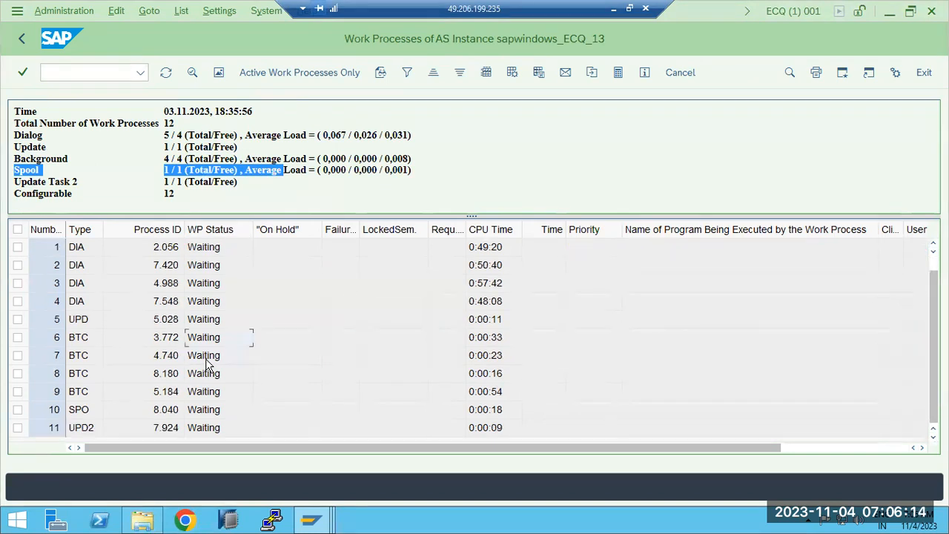
scroll(208, 363, "up", 1)
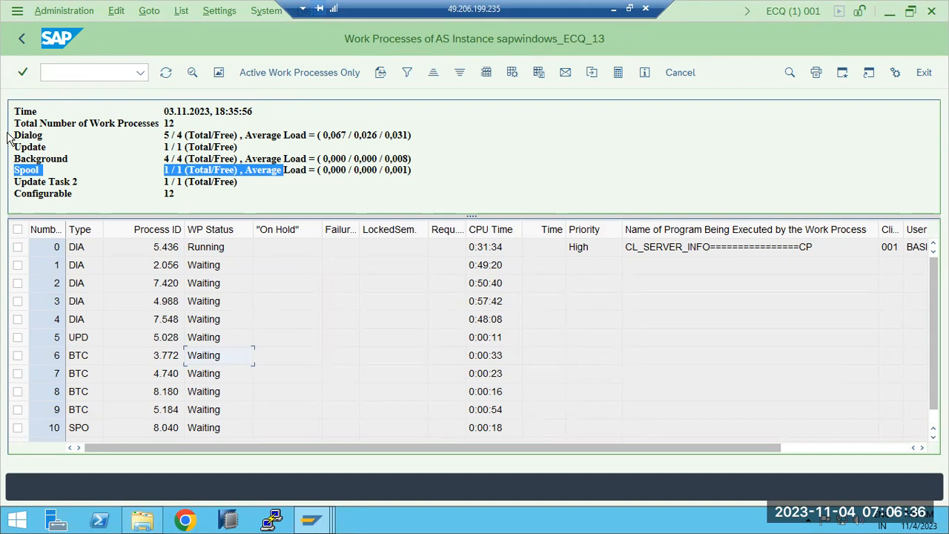
left_click(20, 171)
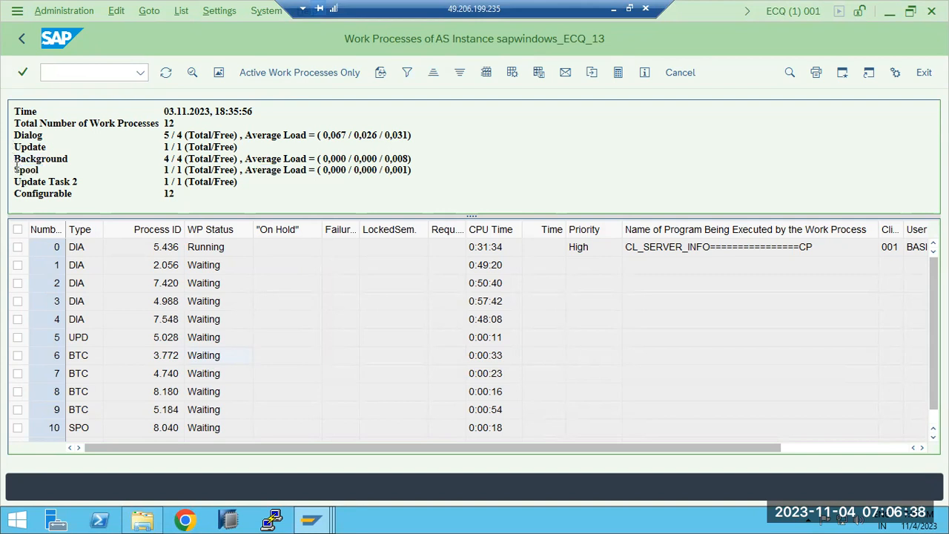
left_click_drag(14, 170, 415, 175)
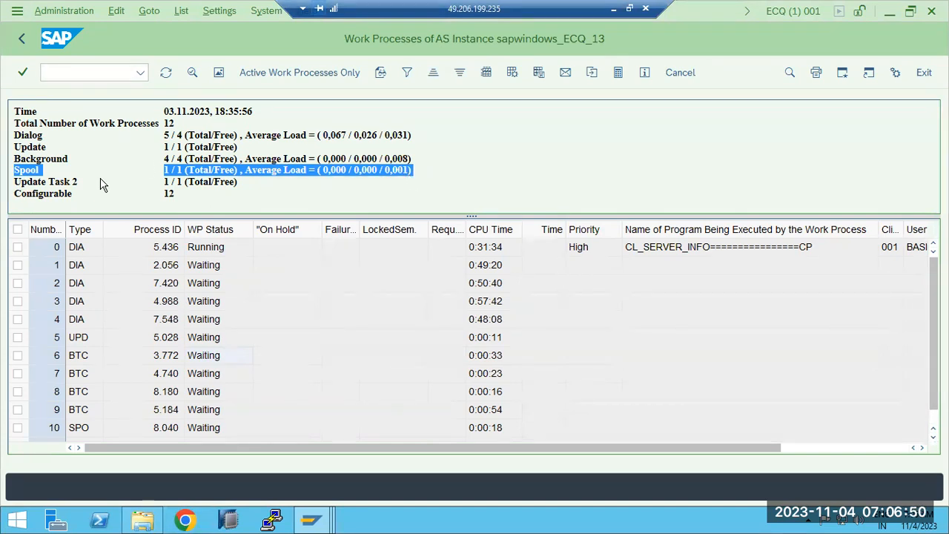
double_click(27, 170)
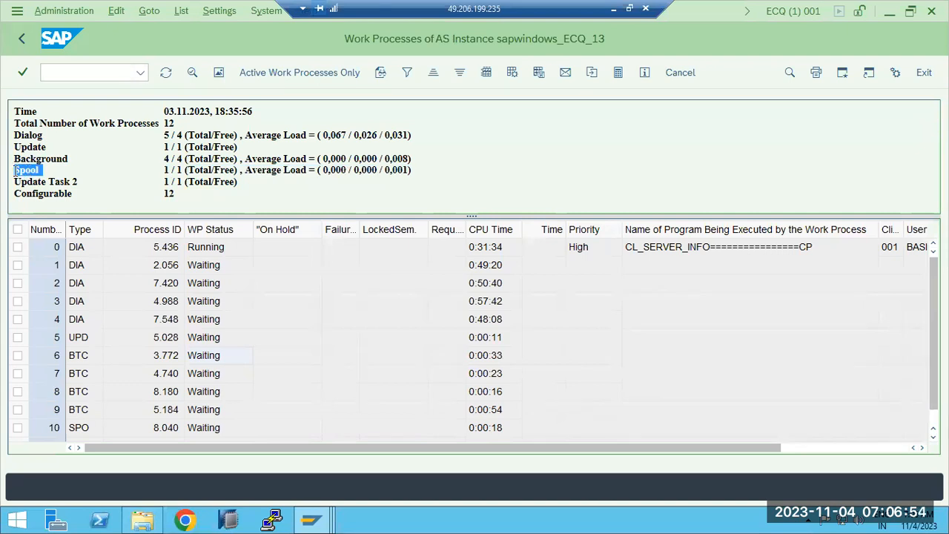
left_click_drag(15, 171, 417, 175)
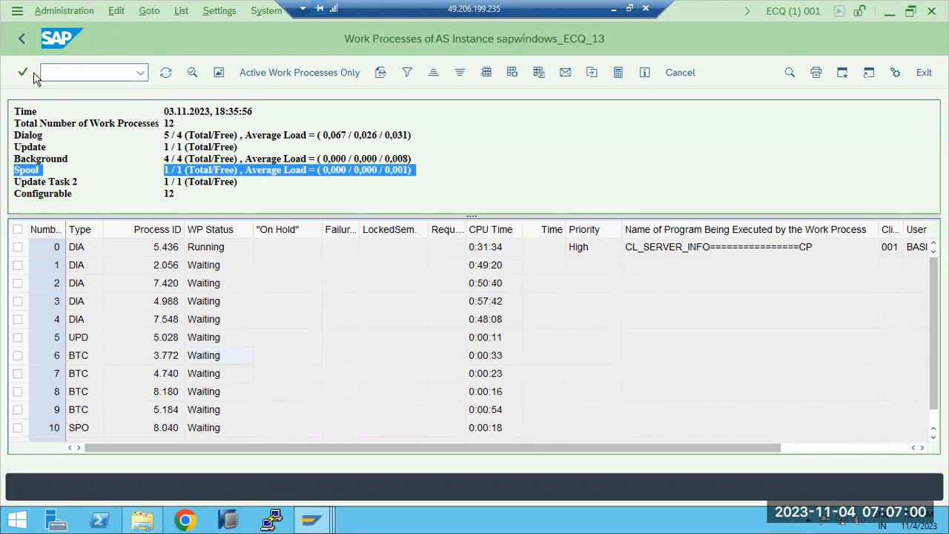
- Leave the work process overview and return to the Paint window
left_click(24, 40)
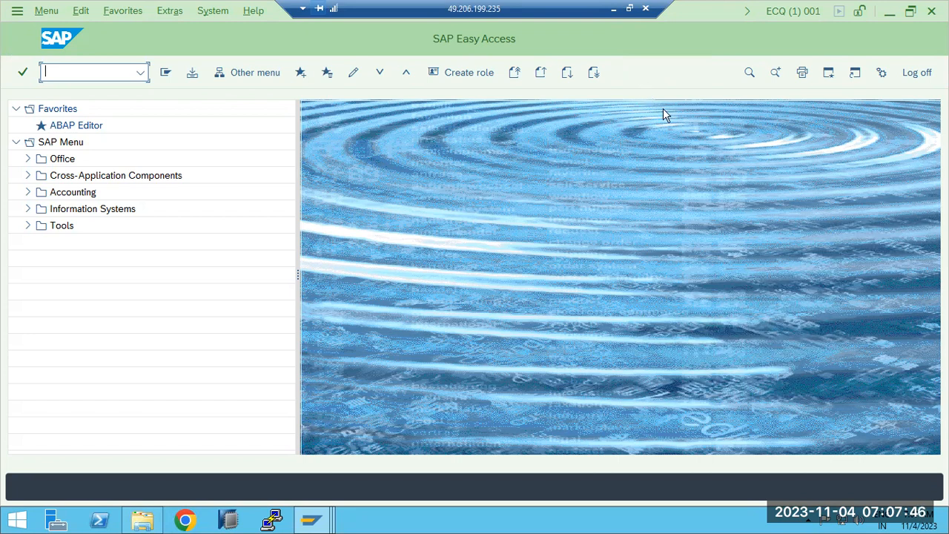
left_click(626, 230)
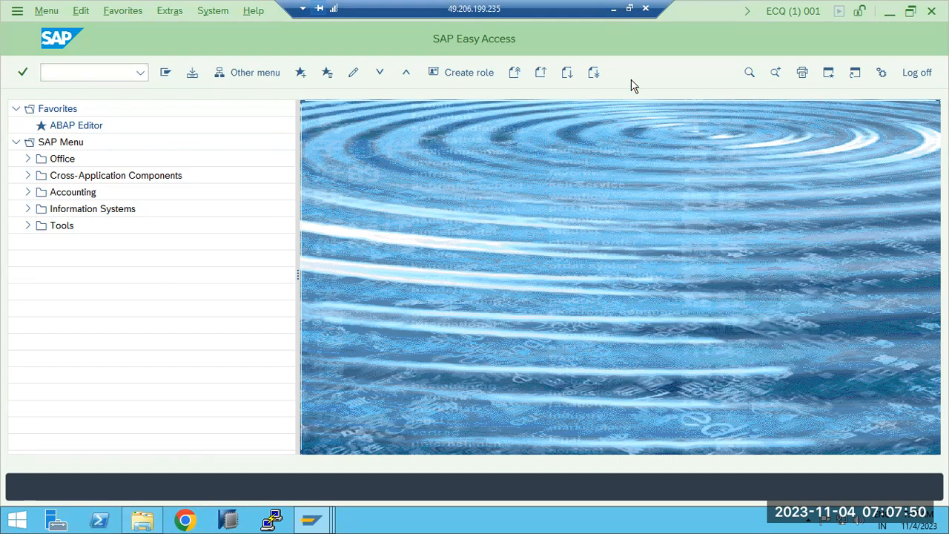
left_click(614, 9)
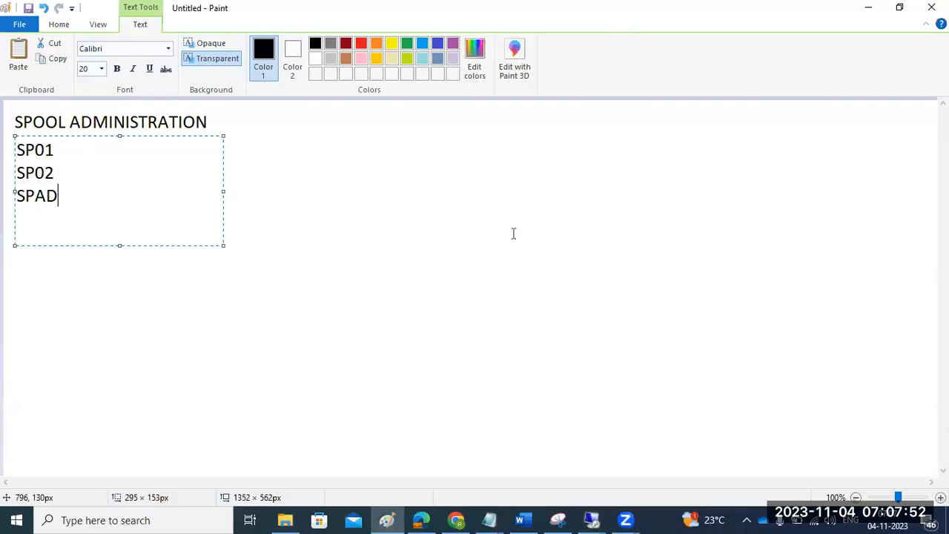
- Create a large text box beside the list and enter the heading 1)LOCAL PRINTING
left_click(386, 267)
left_click_drag(229, 109, 705, 213)
left_click_drag(764, 221, 890, 469)
type("1")
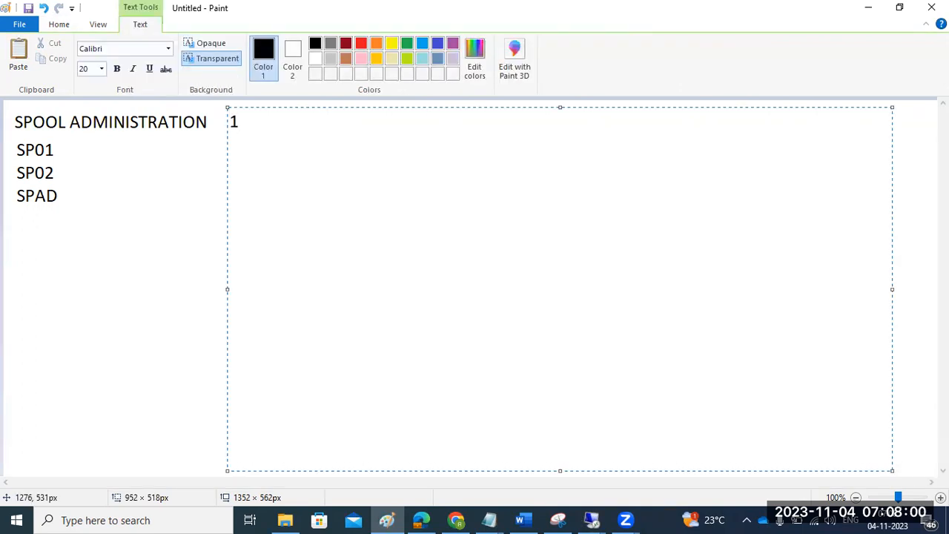
type(")LOCAL PRINTING")
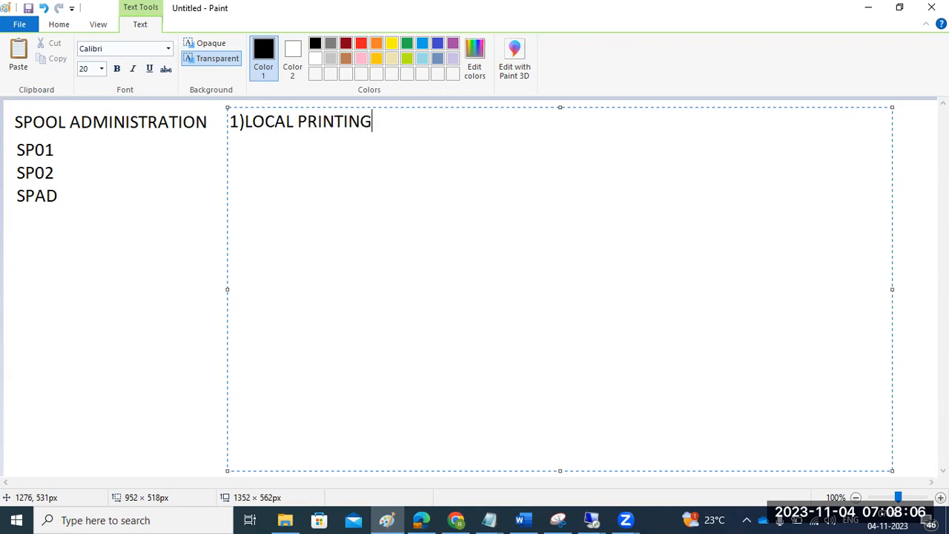
- Add 2)REMOTE PRINTING a few blank lines below the first heading
key("Return")
key("Return")
key("Return")
key("Return")
key("Return")
key("Return")
type("2)REMOTE PRINTING")
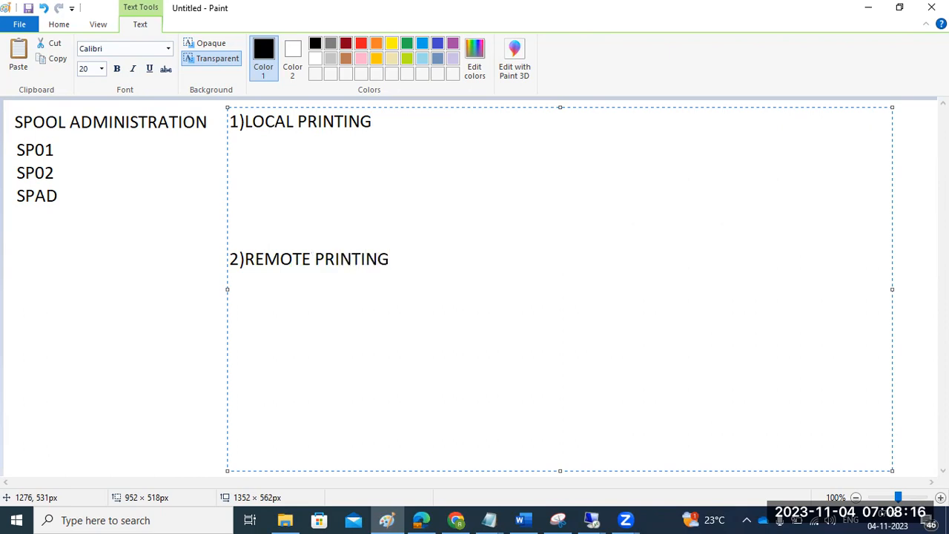
- Add 3)FRONTEND PRINTING a few blank lines below the second heading
key("Return")
key("Return")
key("Return")
key("Return")
type("3)FRON")
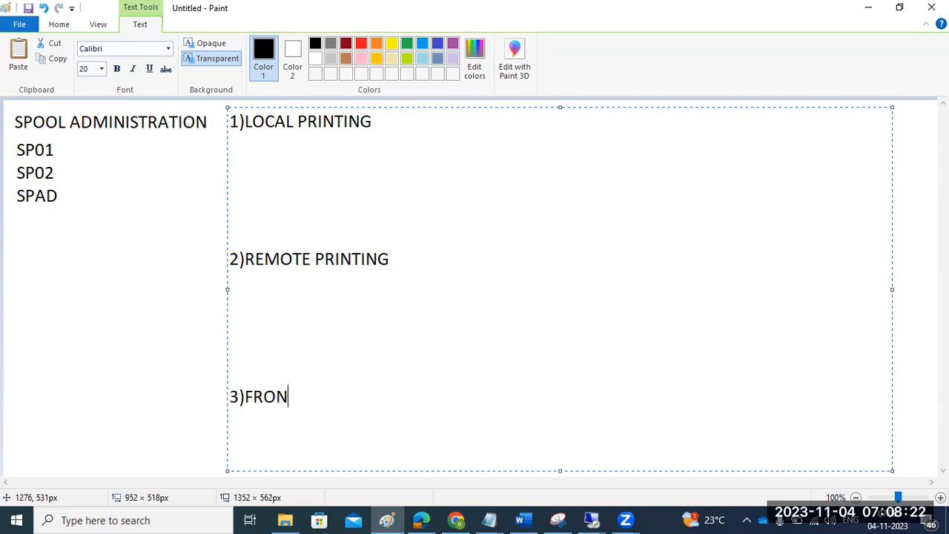
type("TEND PR")
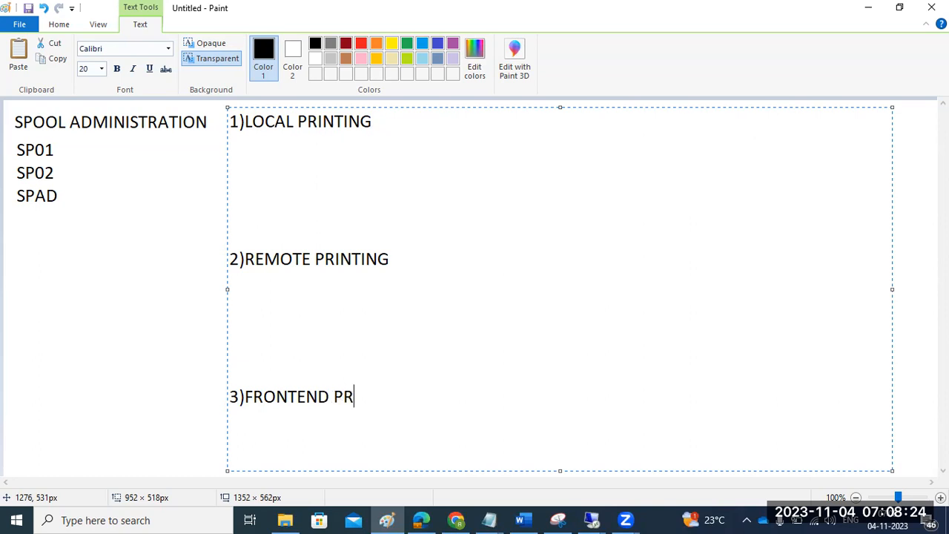
type("INTING")
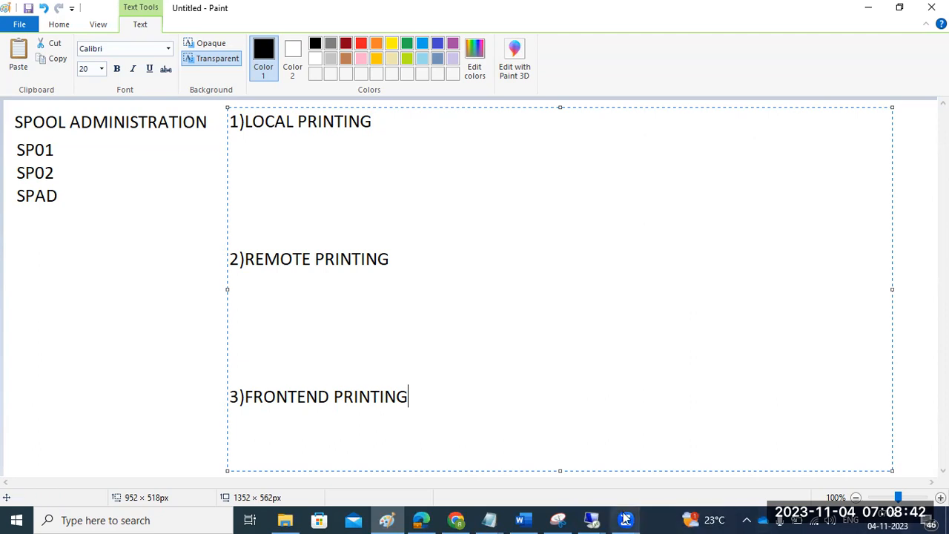
- Switch to the SAP session and open transaction SPAD for spool administration
mouse_move(597, 519)
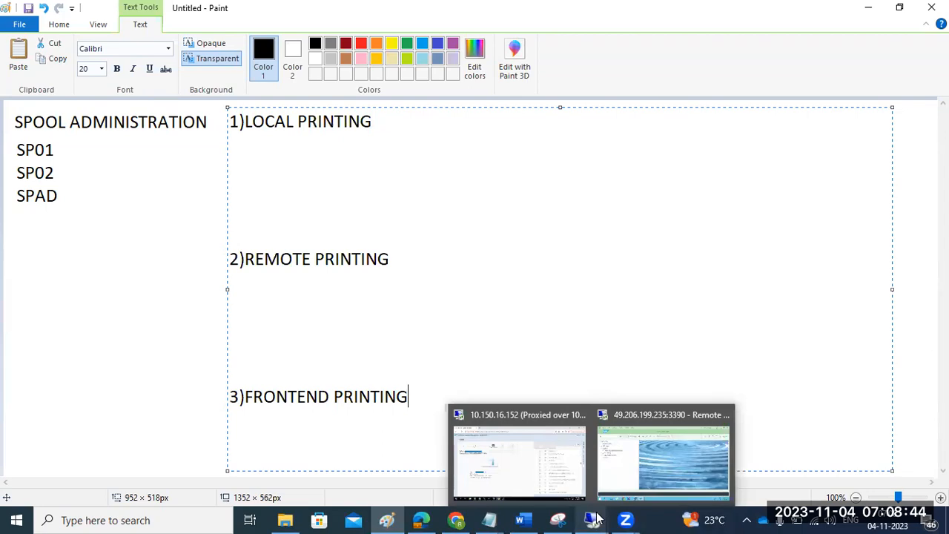
left_click(663, 423)
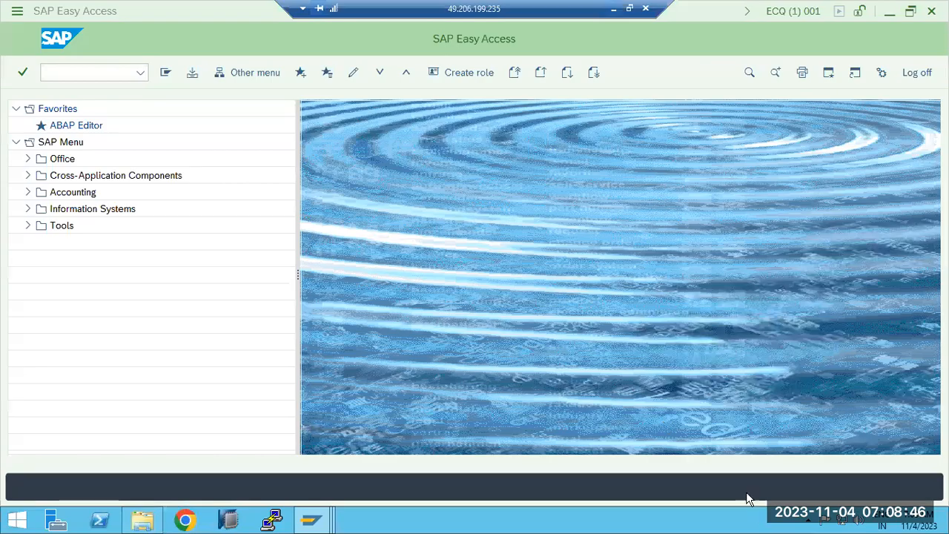
left_click(69, 71)
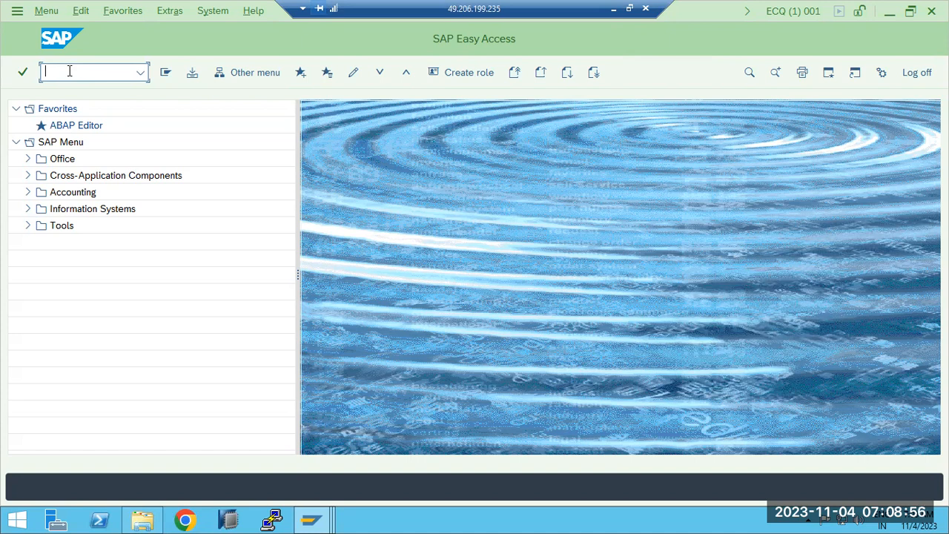
type("ad")
key("Return")
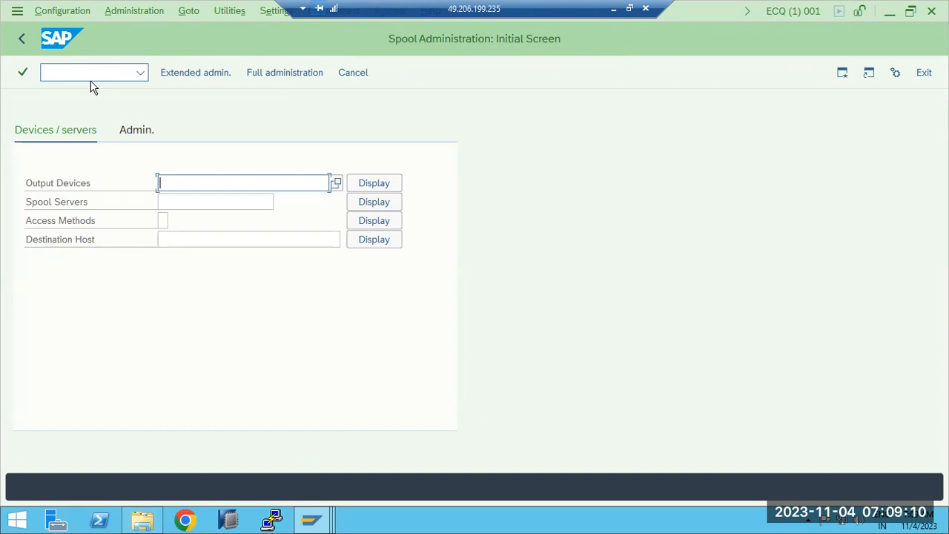
- Display the output devices, switch to change mode and open the HPLJIIID device type of LP01
left_click(381, 190)
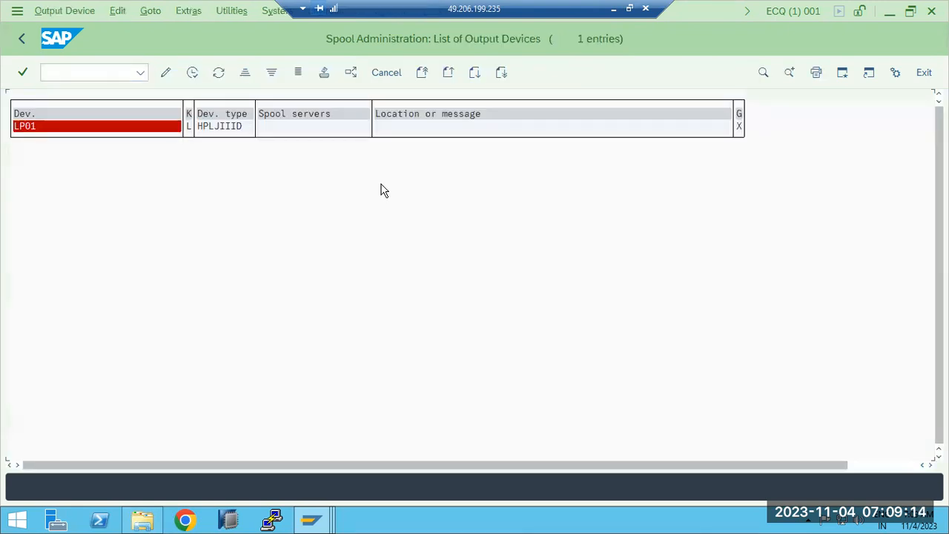
left_click(21, 126)
left_click(165, 74)
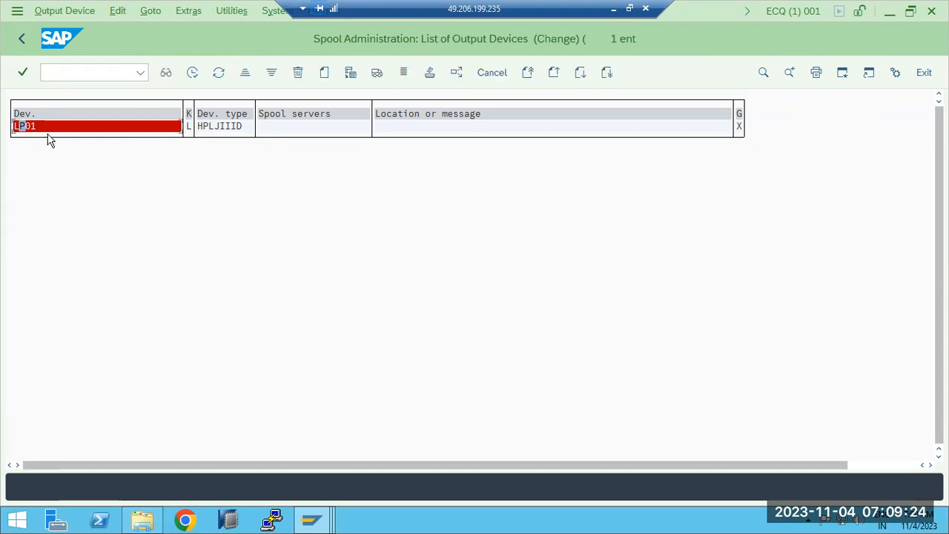
left_click(221, 128)
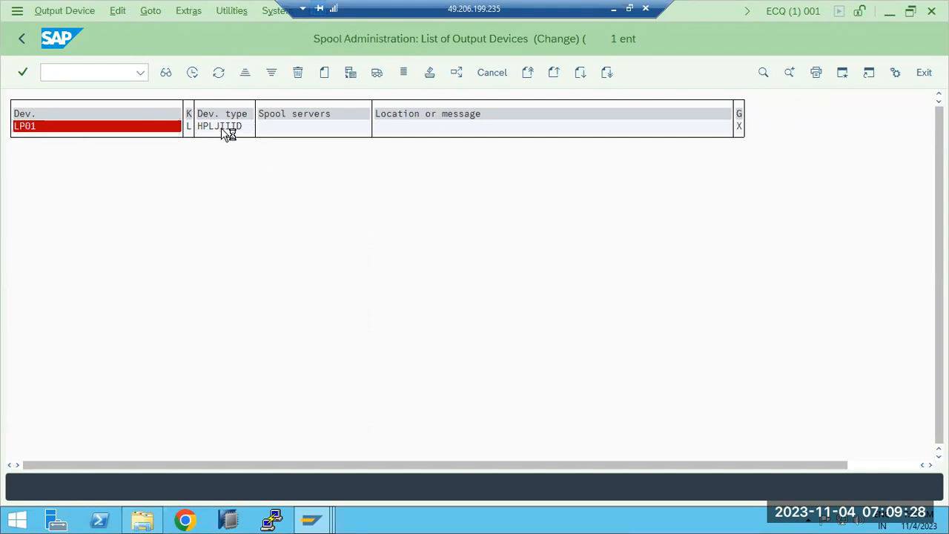
left_click(19, 43)
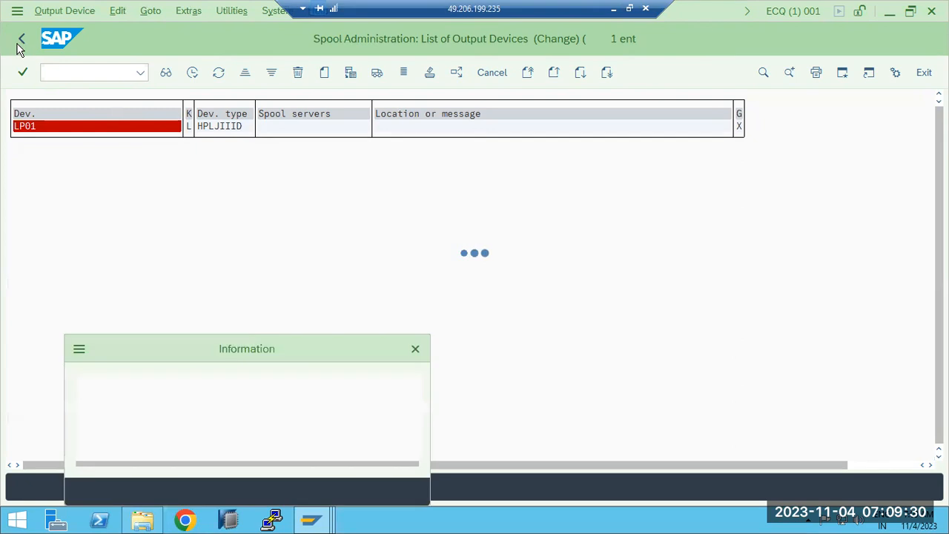
left_click(394, 492)
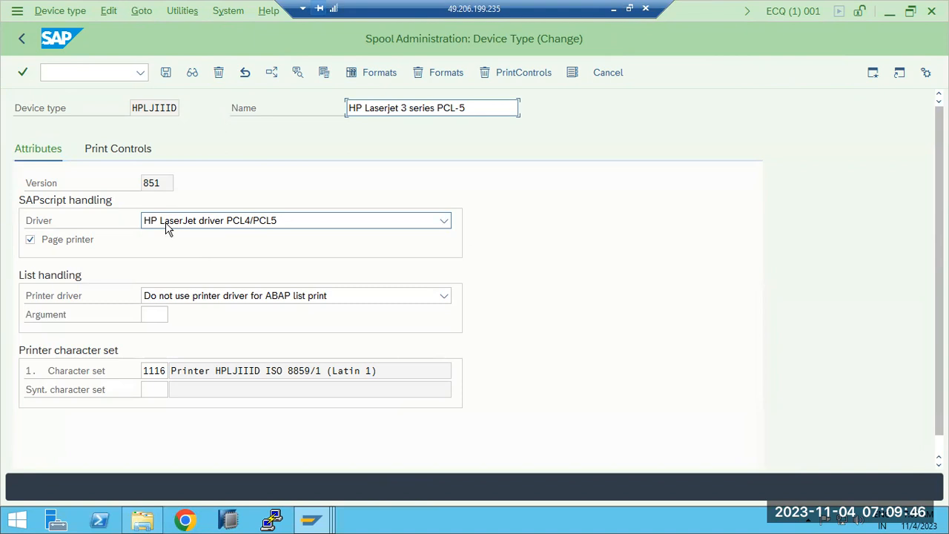
- Return to the initial screen, redisplay the output device list and switch back to the Paint window
left_click(24, 41)
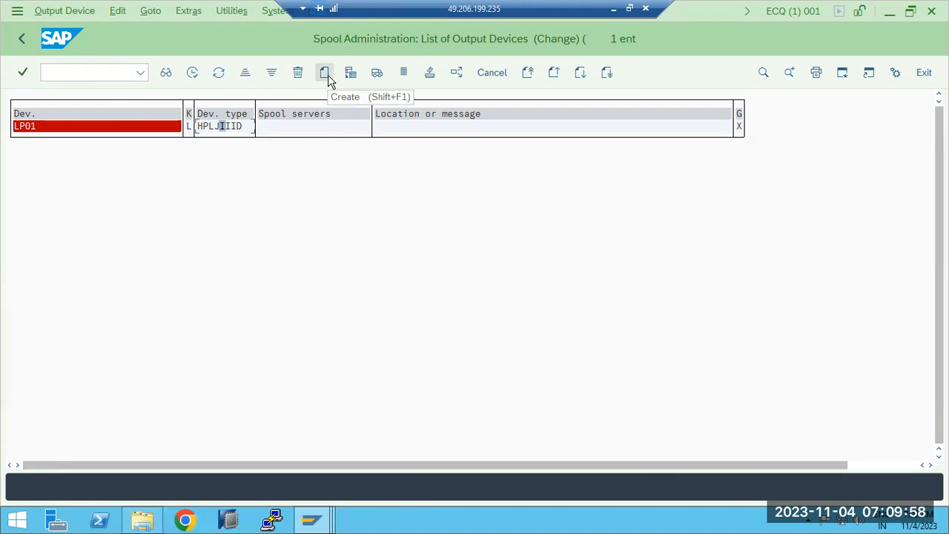
left_click(20, 42)
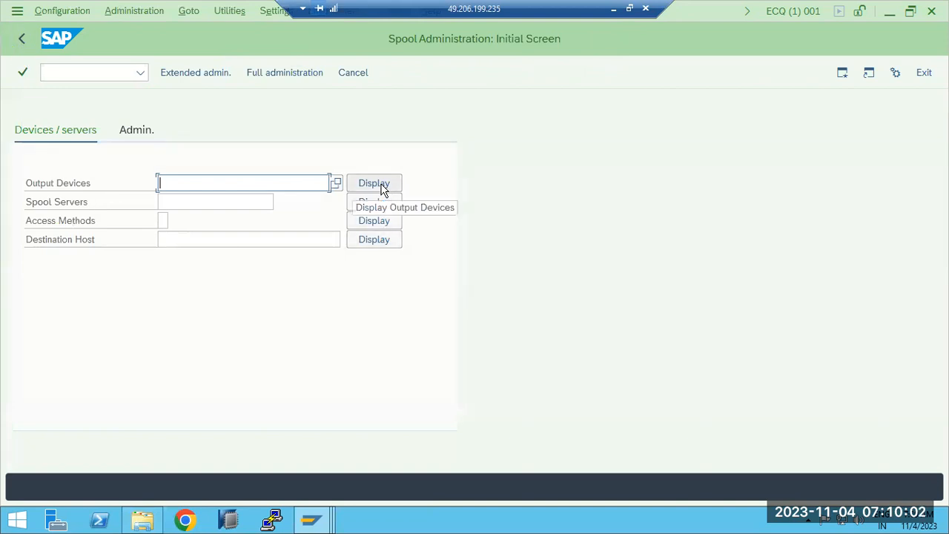
left_click(382, 189)
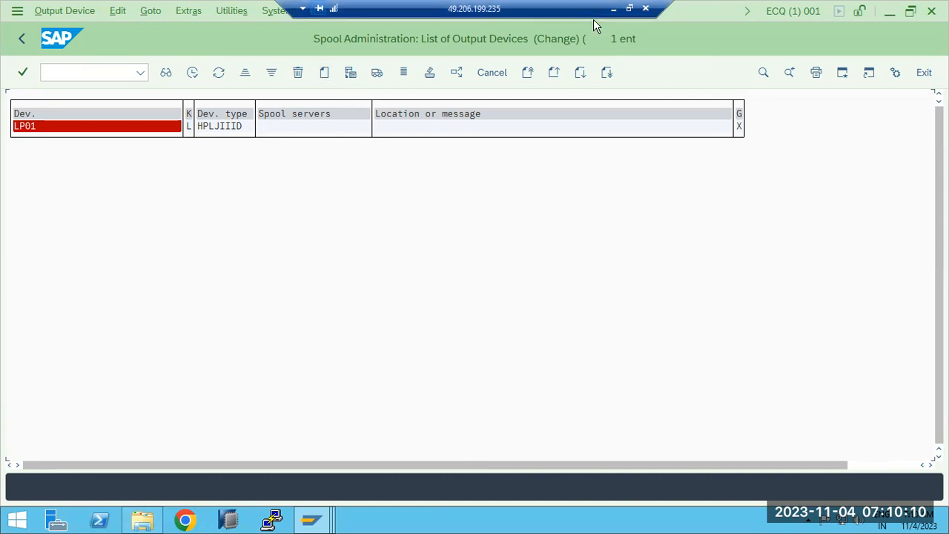
left_click(614, 9)
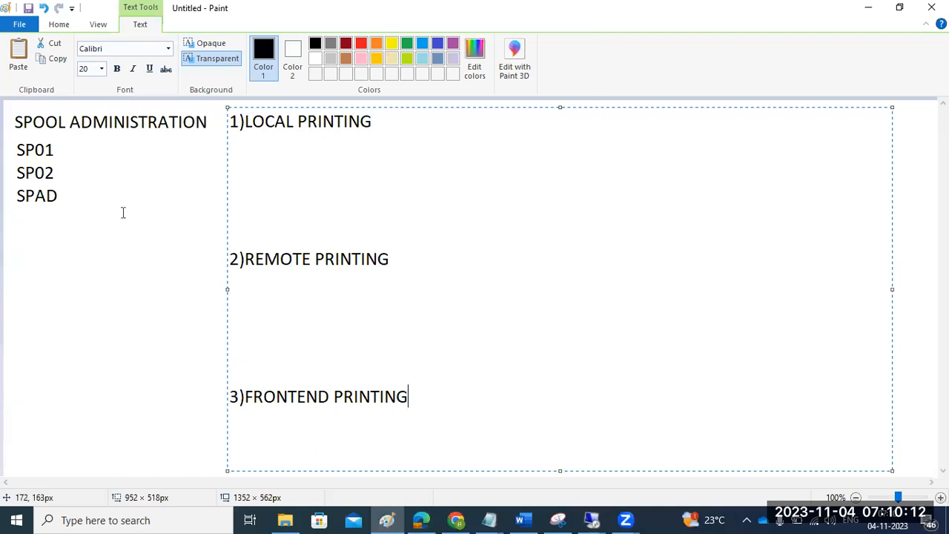
- Switch to the SAP session and start creating a new output device named OFFICE with short name OFF
left_click(592, 520)
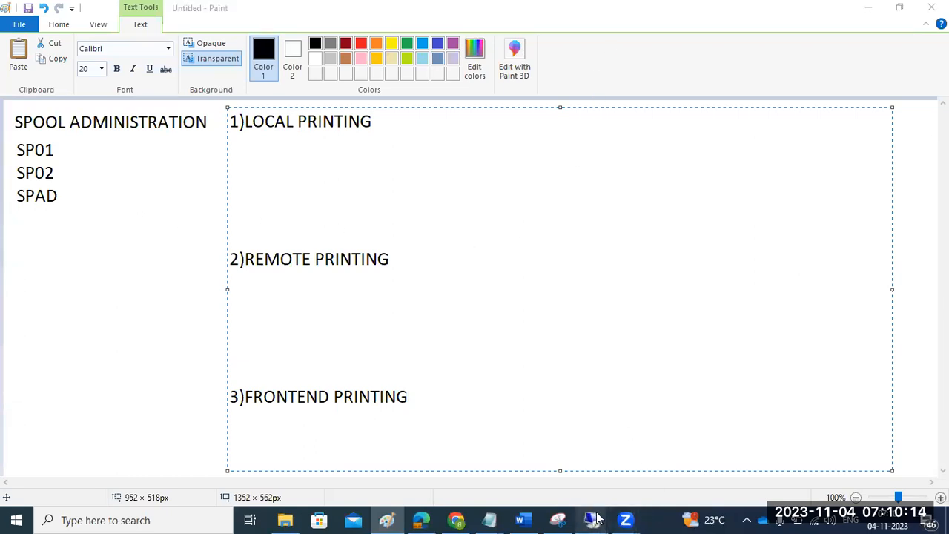
left_click(635, 460)
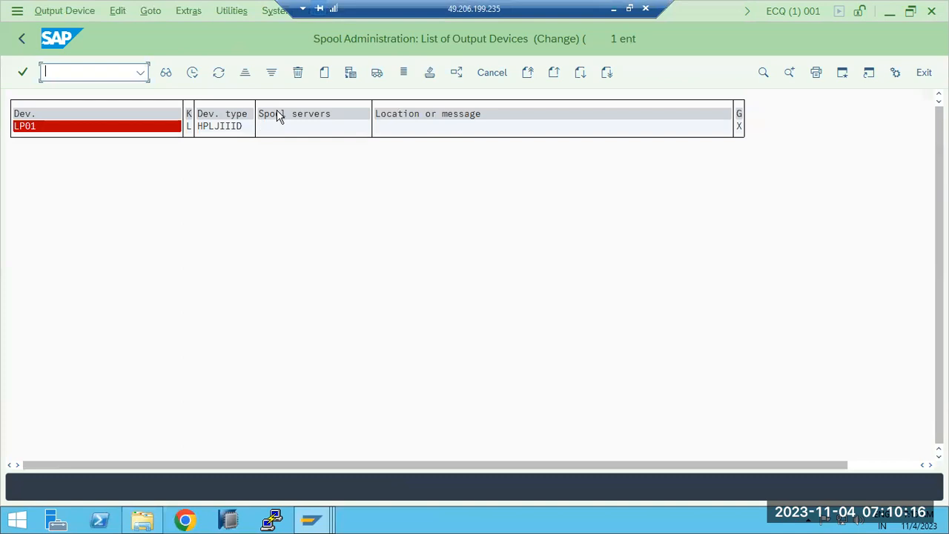
left_click(328, 72)
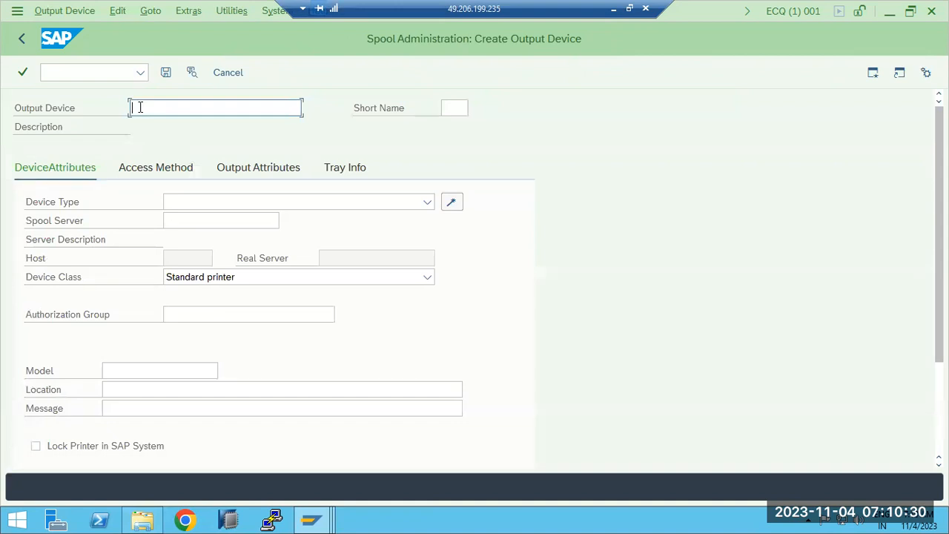
type("O")
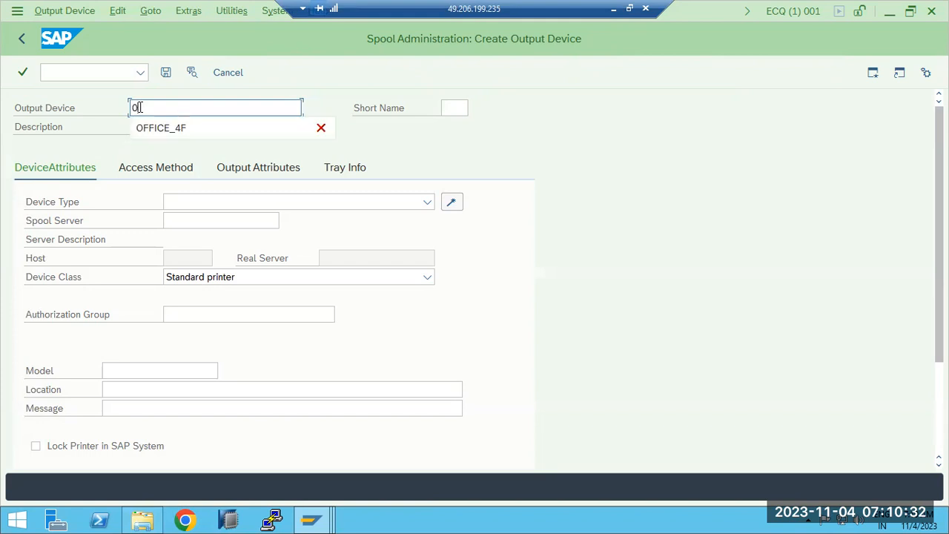
type("FFICE")
key("Tab")
left_click(446, 110)
type("OFF")
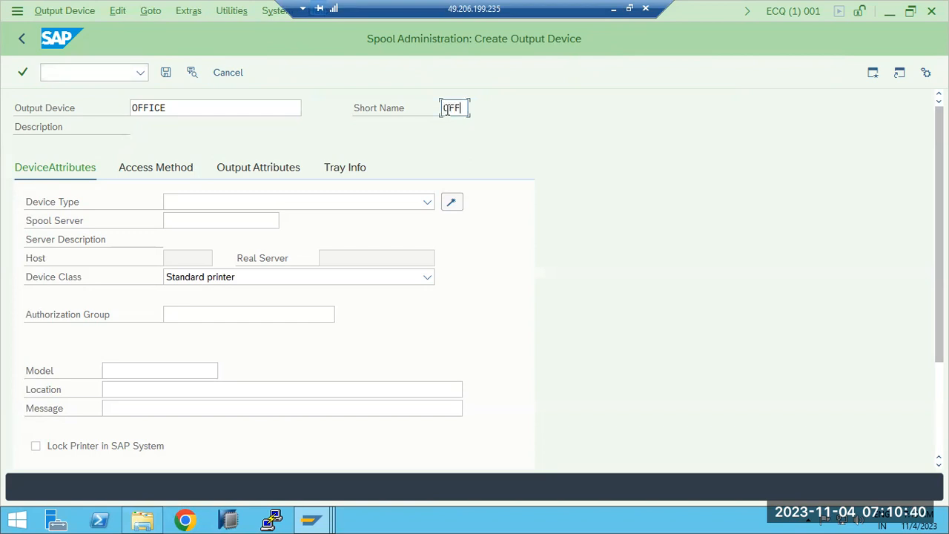
left_click_drag(166, 108, 127, 107)
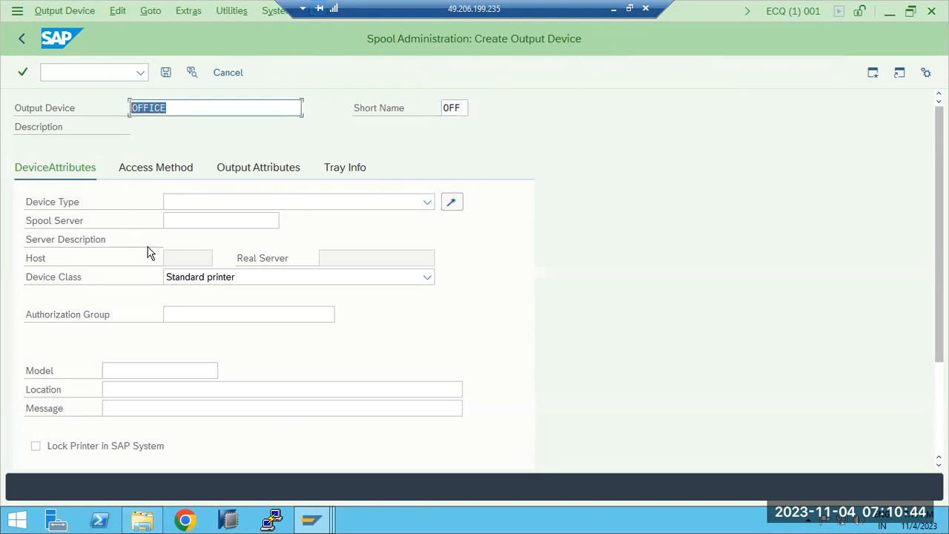
- Set the device type to HP9000 : HP LaserJet 9000
left_click(426, 210)
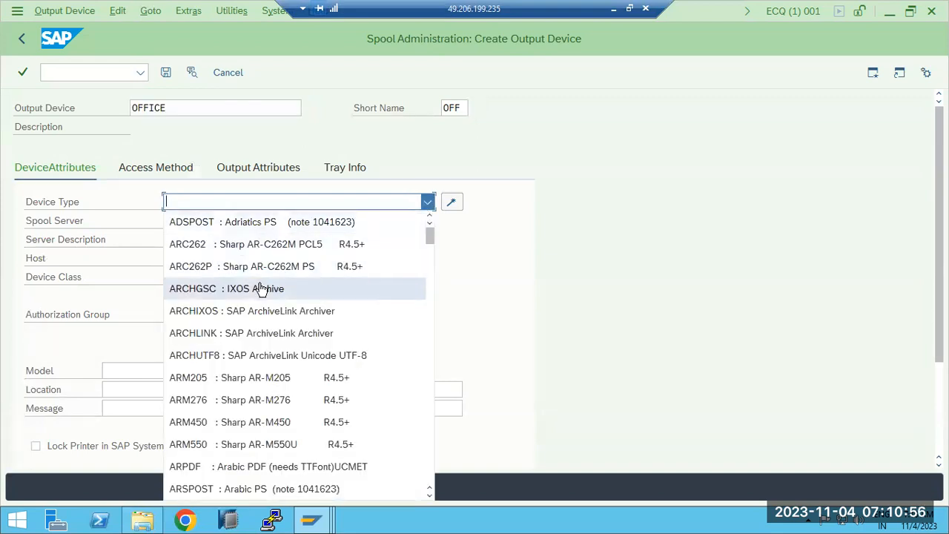
scroll(259, 290, "down", 6)
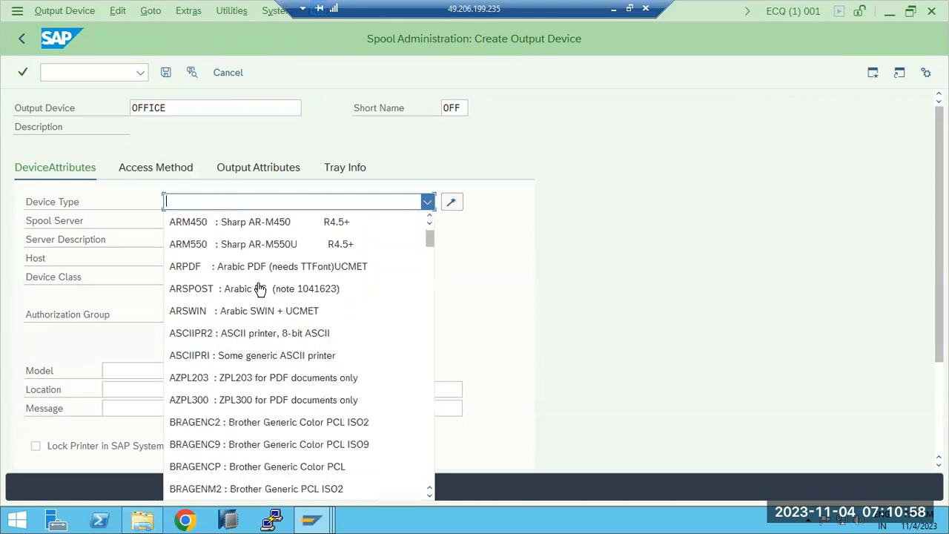
scroll(259, 289, "down", 15)
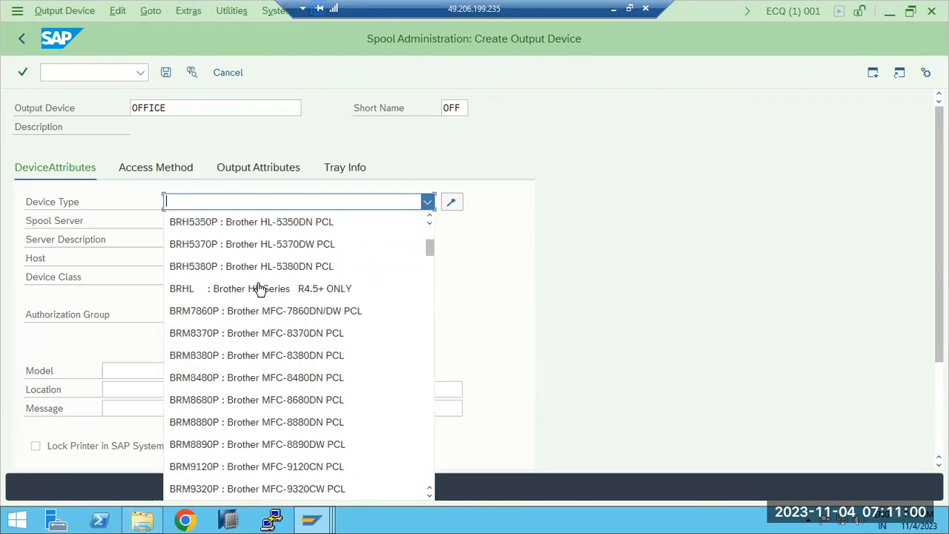
scroll(259, 289, "down", 14)
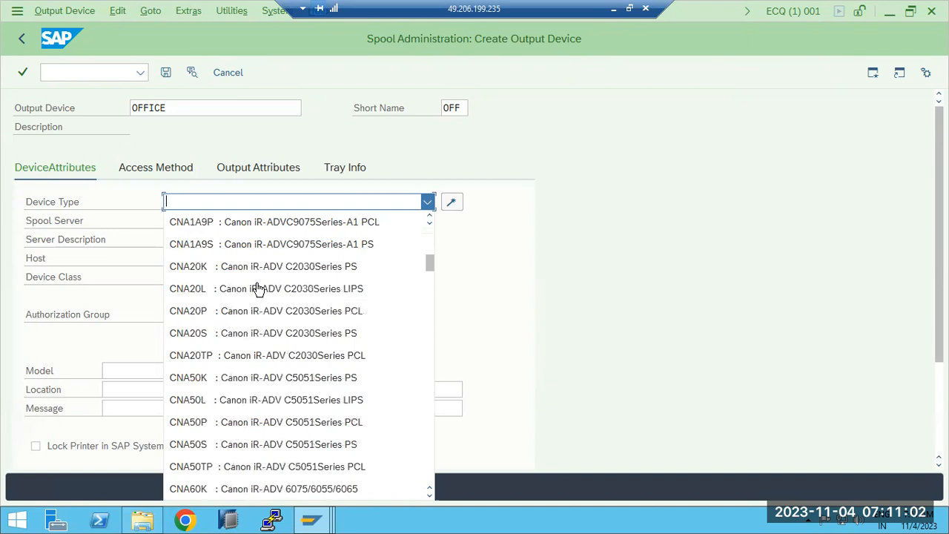
scroll(259, 289, "down", 15)
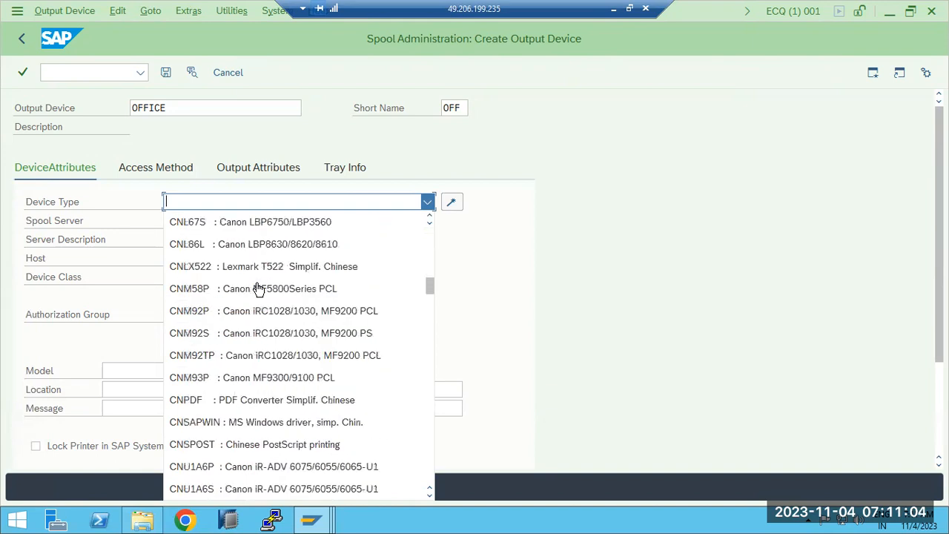
scroll(259, 290, "down", 15)
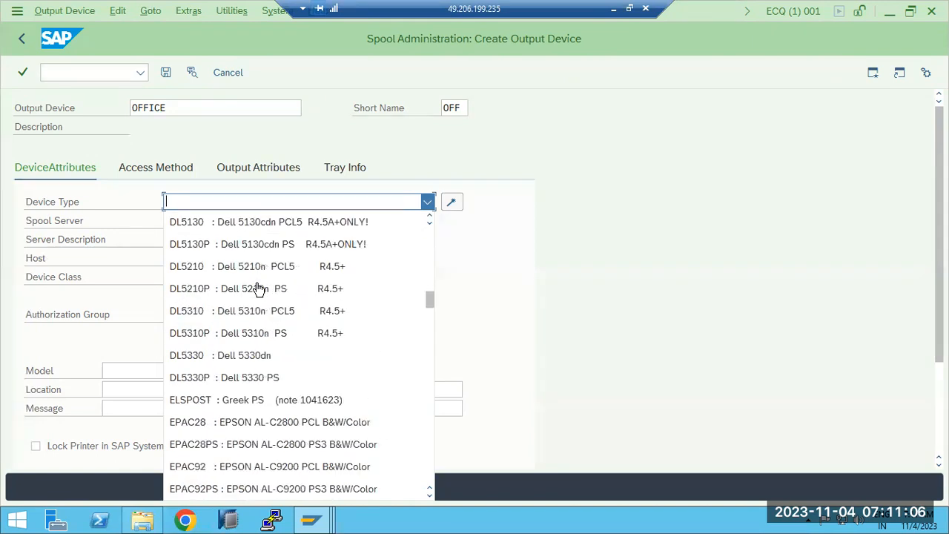
scroll(258, 288, "down", 15)
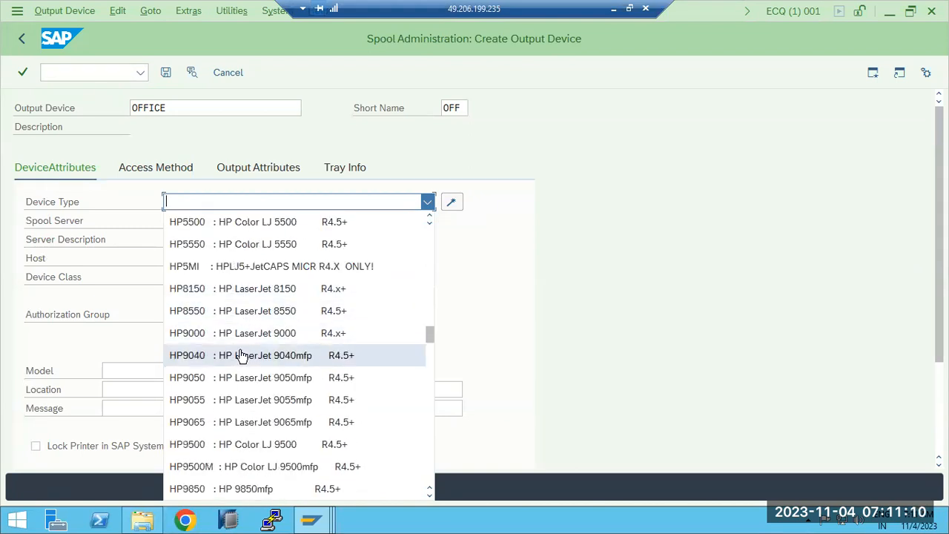
left_click(244, 334)
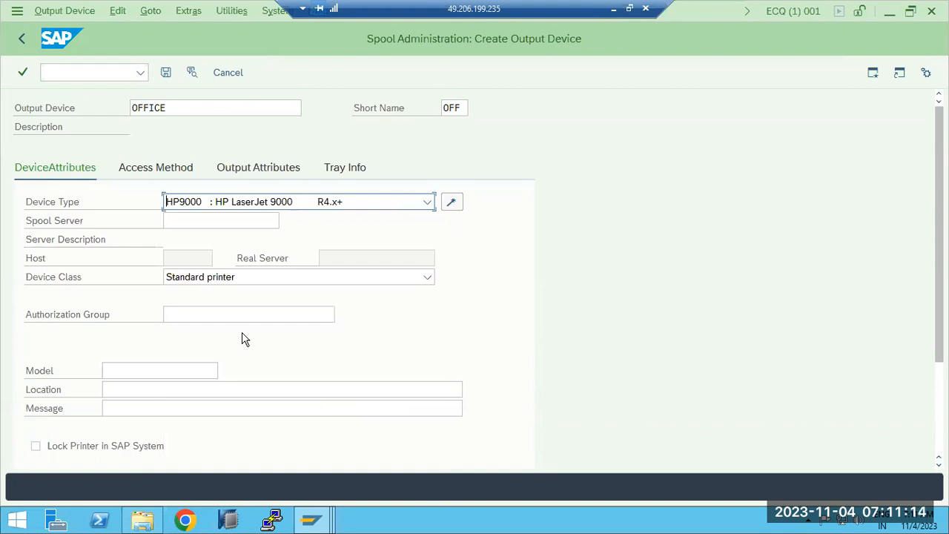
- Set the spool server to sapwindows_ECQ_13
left_click(252, 222)
left_click(287, 221)
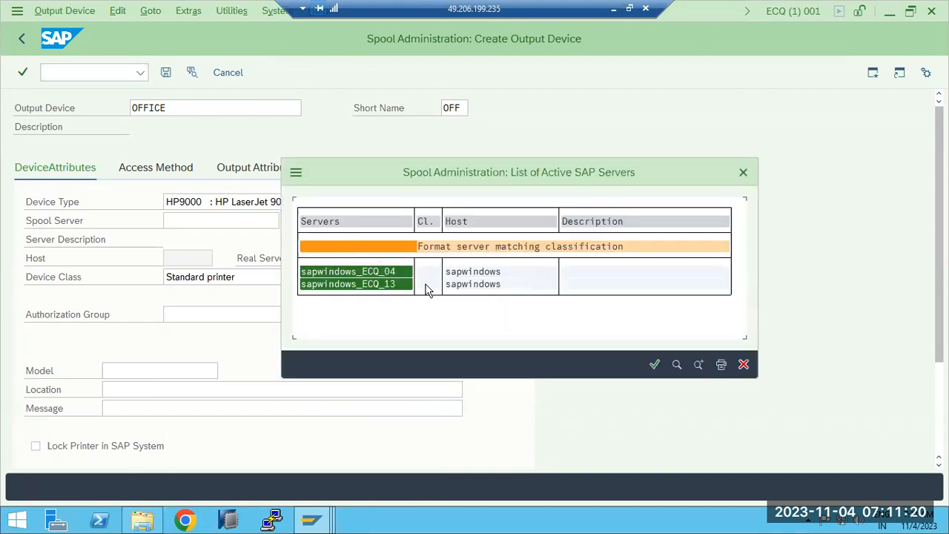
double_click(380, 273)
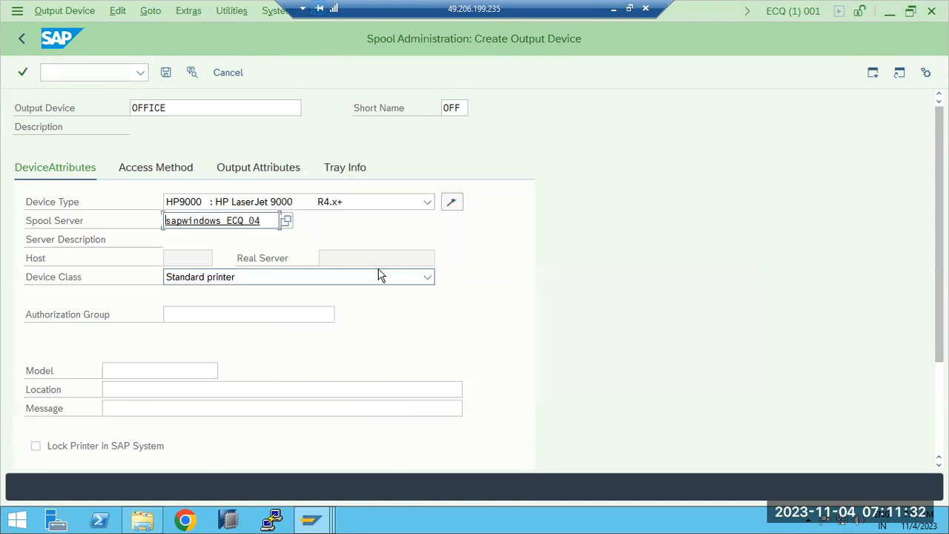
left_click(286, 220)
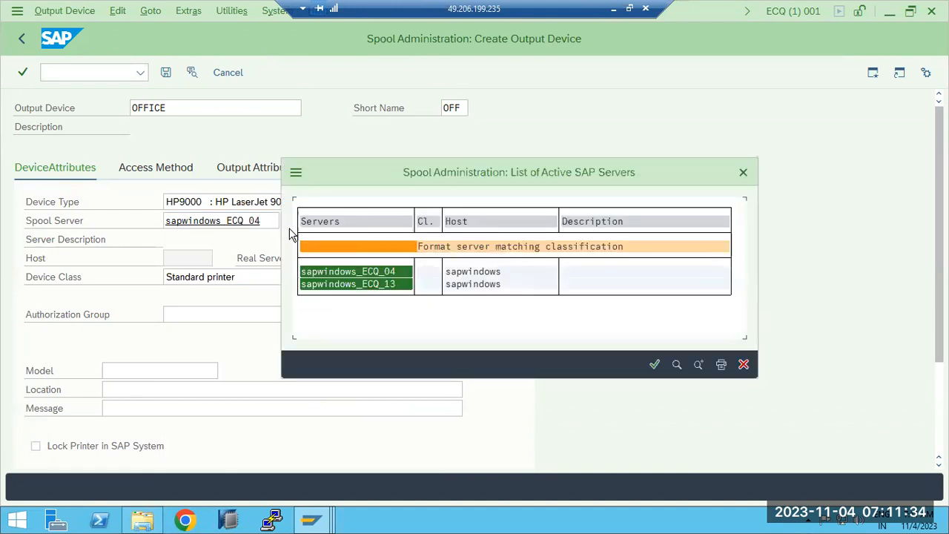
double_click(344, 284)
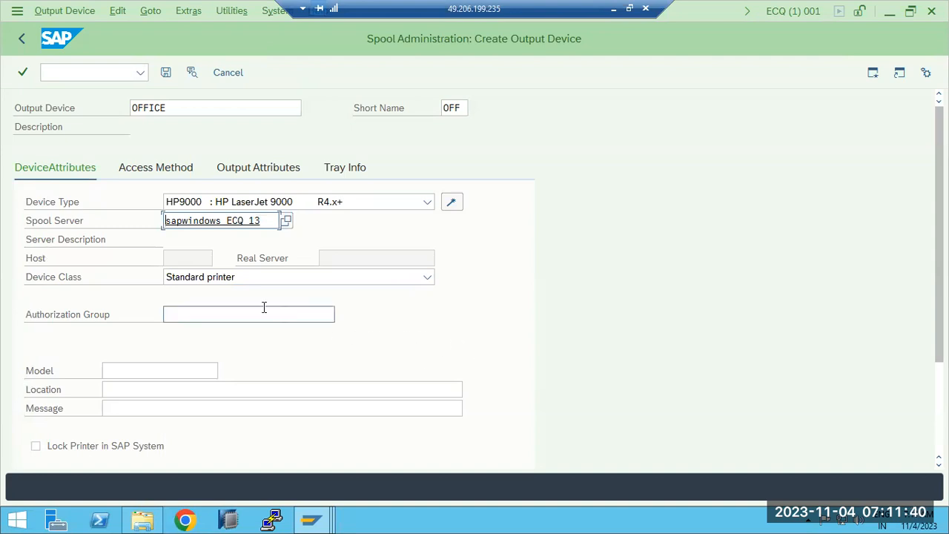
- Enter TEST as the device model and HYD as the location
left_click(154, 371)
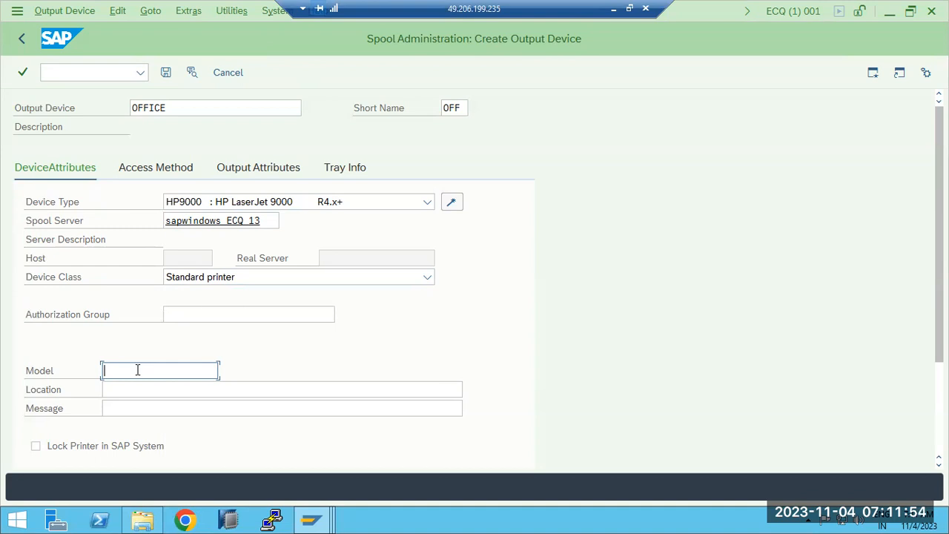
type("TEST")
key("Tab")
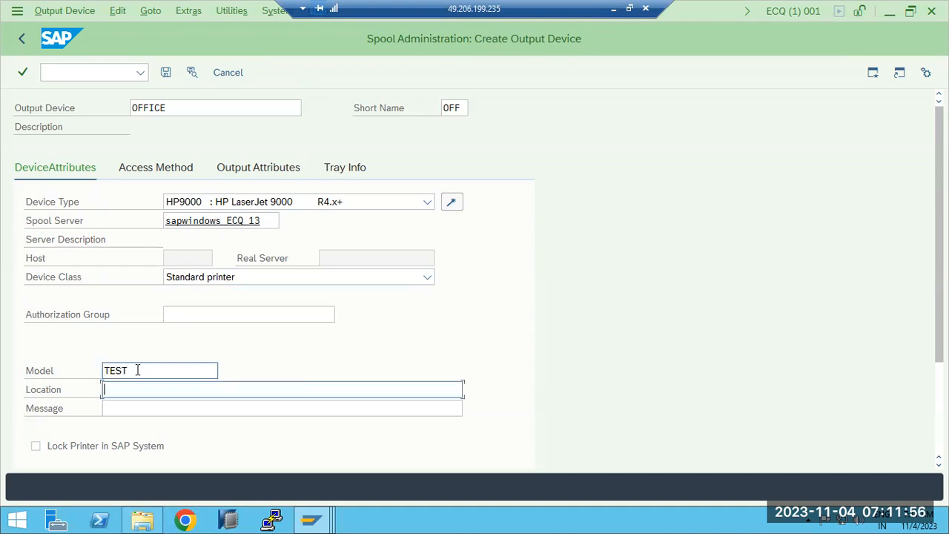
type("HYD")
- Under the access method settings, set the host printer to sapwindows1
left_click(134, 175)
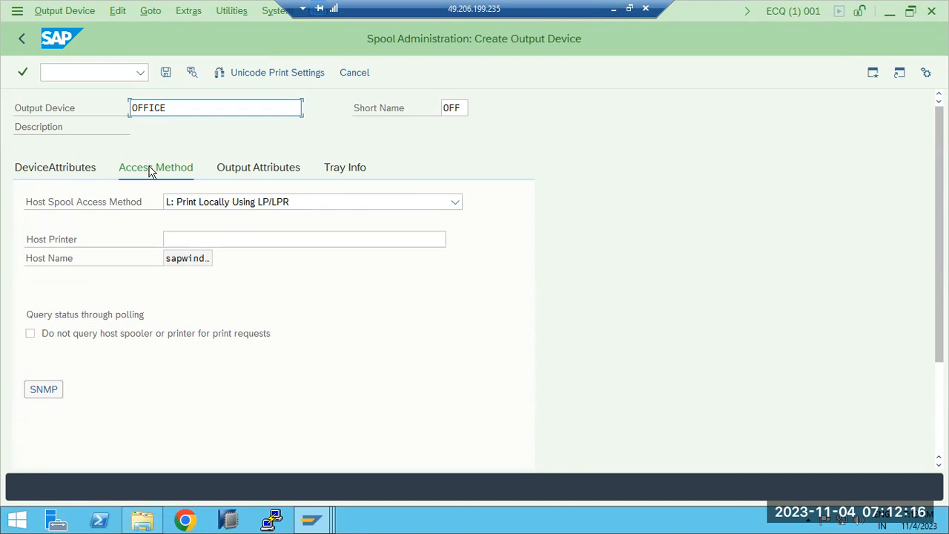
left_click(199, 237)
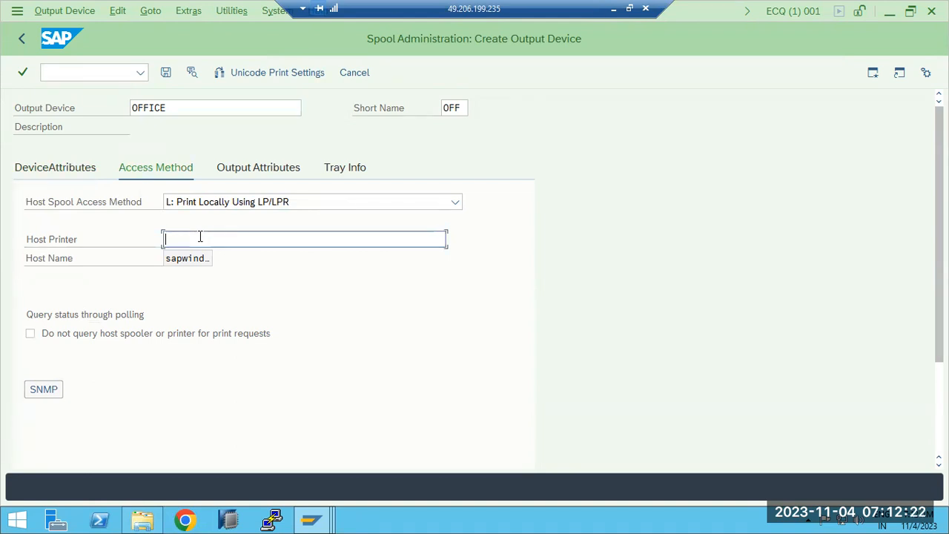
type("sapw")
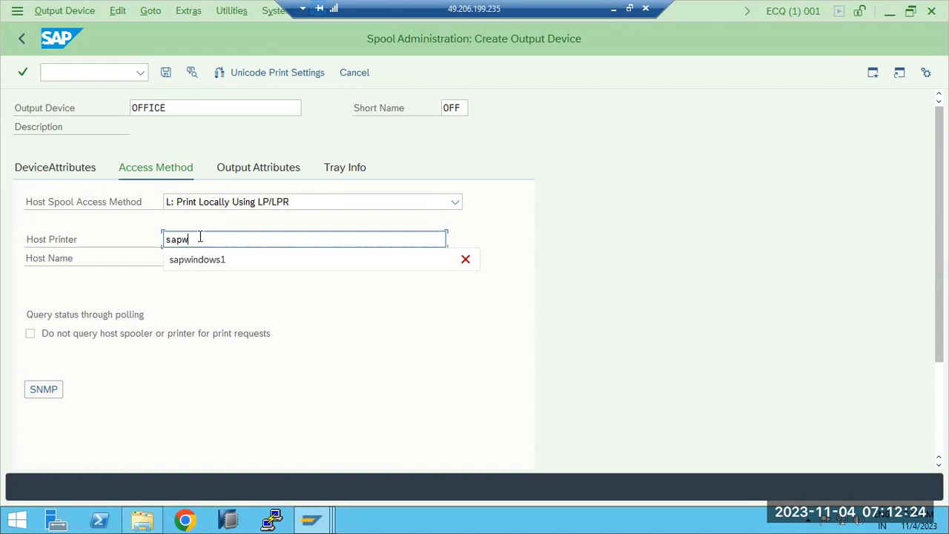
type("indows1")
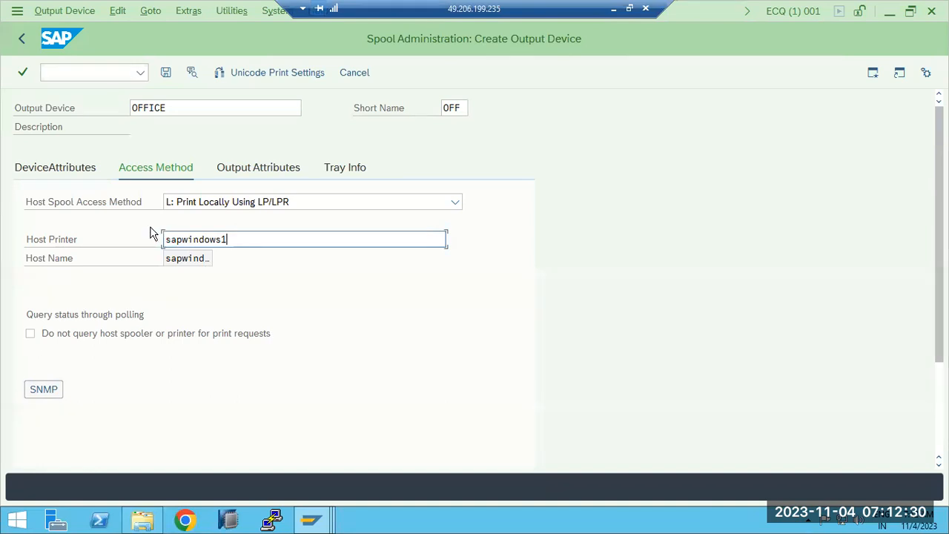
left_click_drag(177, 240, 156, 247)
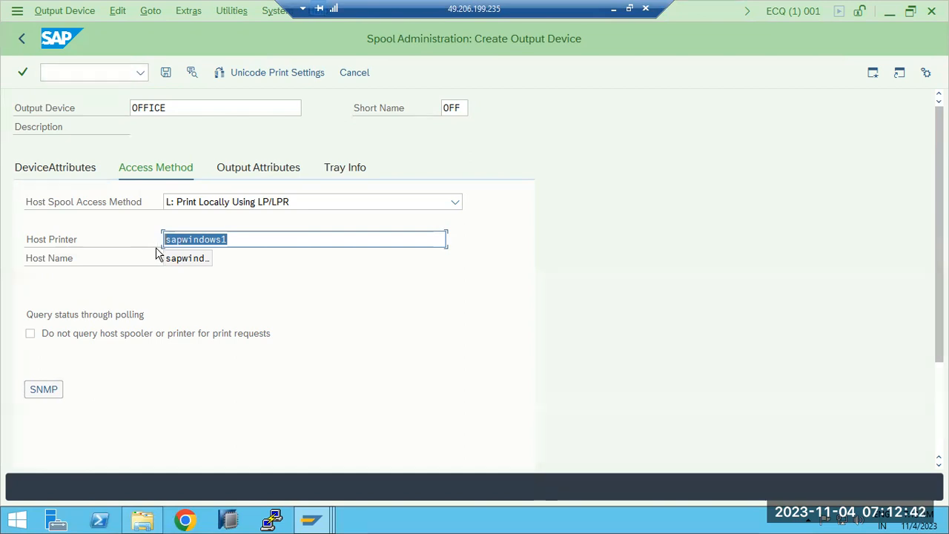
- Review the available host spool access method options, then switch back to the Paint notes
left_click(208, 207)
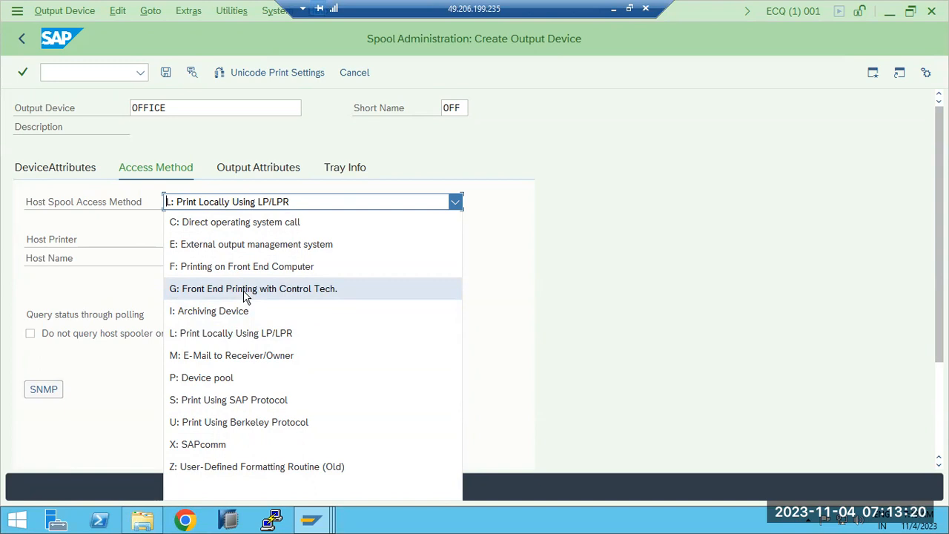
left_click(672, 264)
left_click(242, 206)
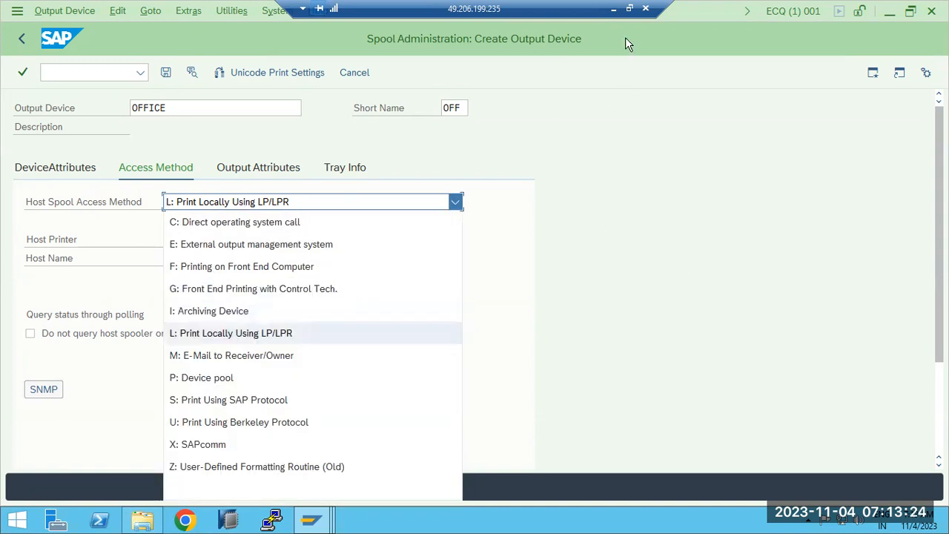
left_click(613, 9)
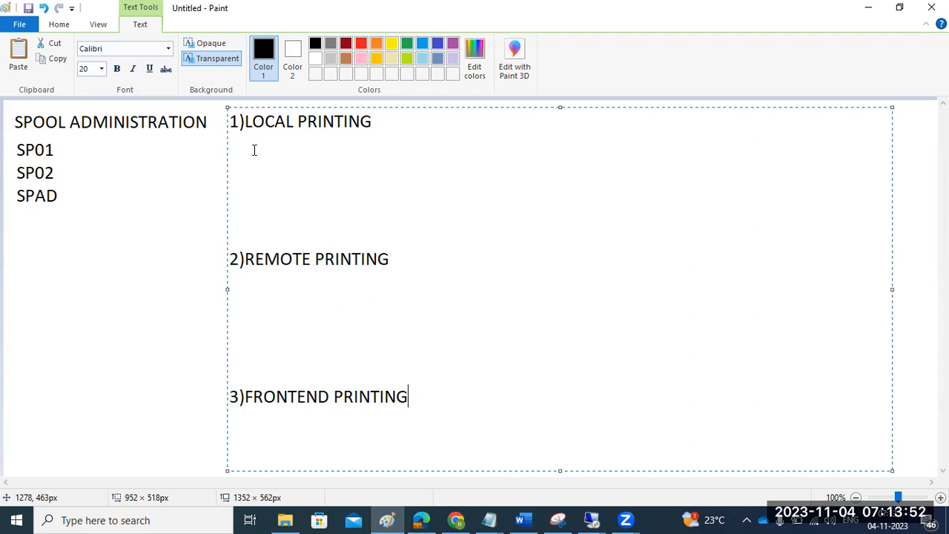
left_click_drag(245, 141, 328, 215)
left_click(320, 184)
left_click(261, 153)
left_click(256, 162)
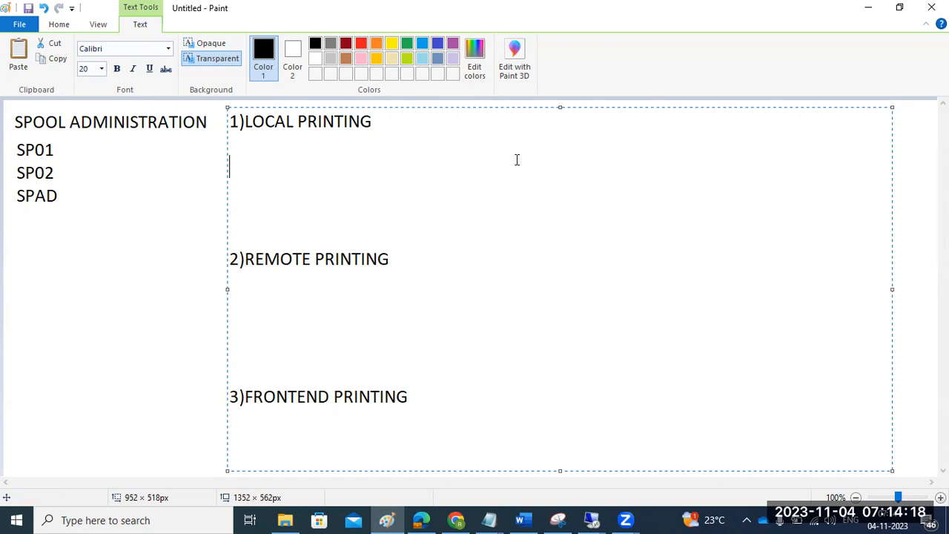
- Examine the Print Spooler service in the remote server's Task Manager services list, then close Task Manager and minimize the session
left_click(591, 520)
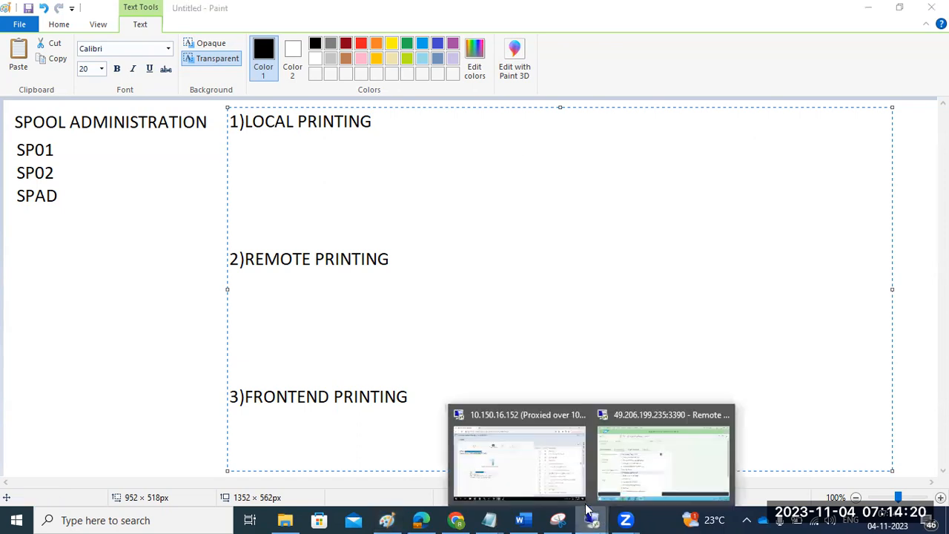
left_click(629, 451)
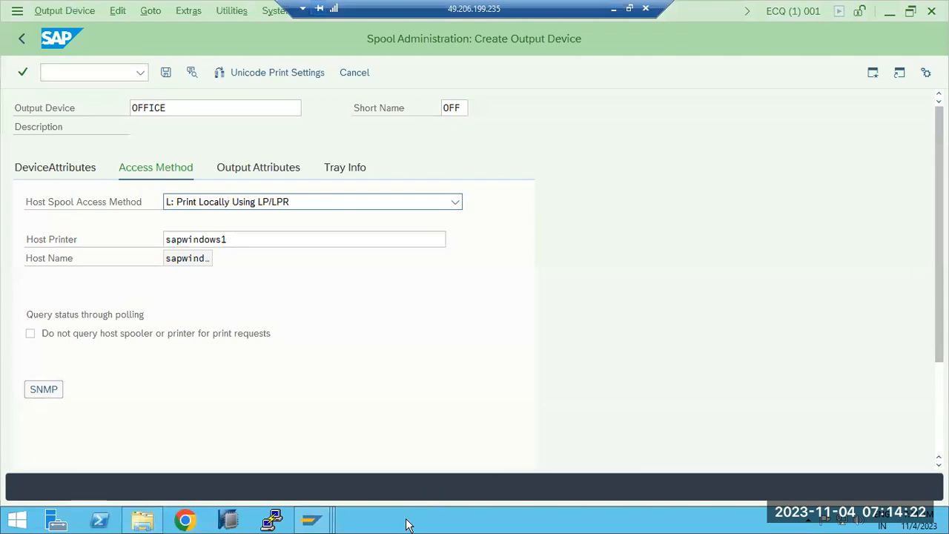
right_click(407, 523)
left_click(436, 485)
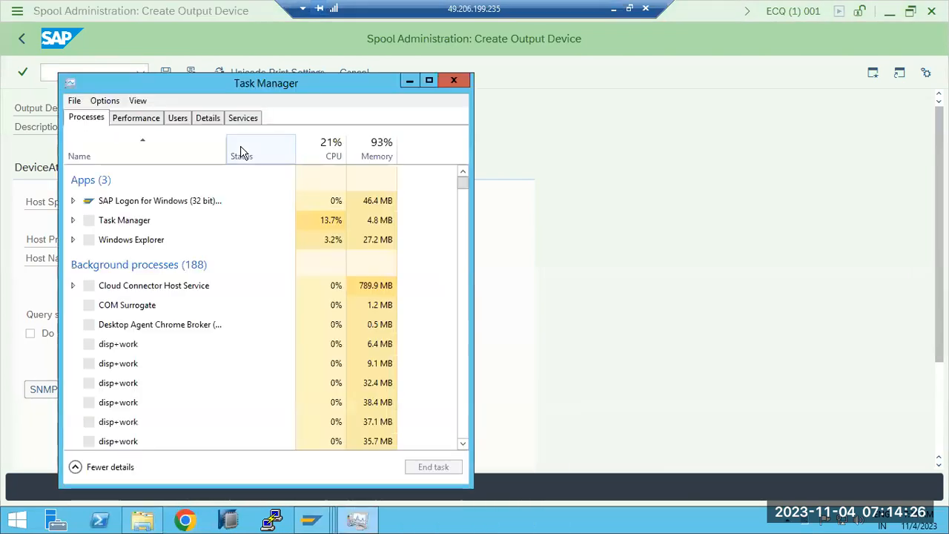
left_click(239, 118)
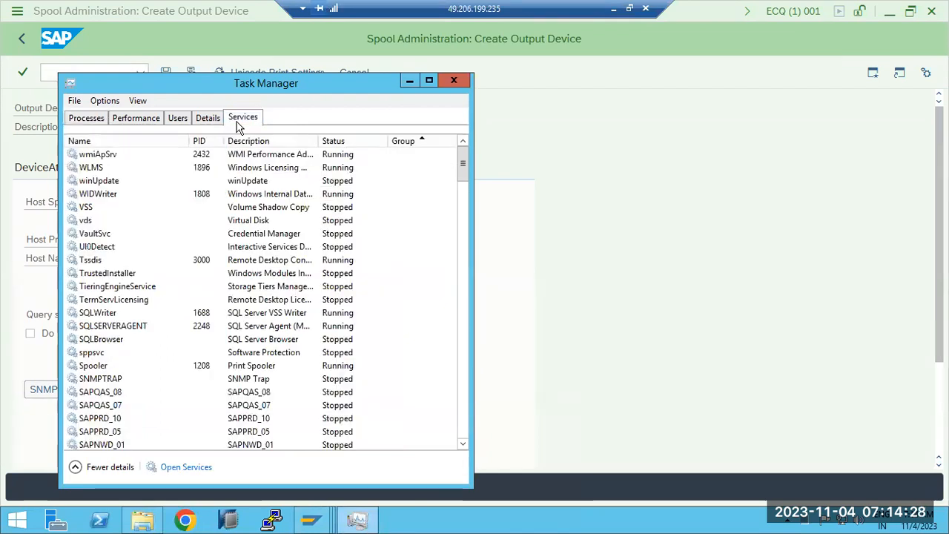
left_click(155, 325)
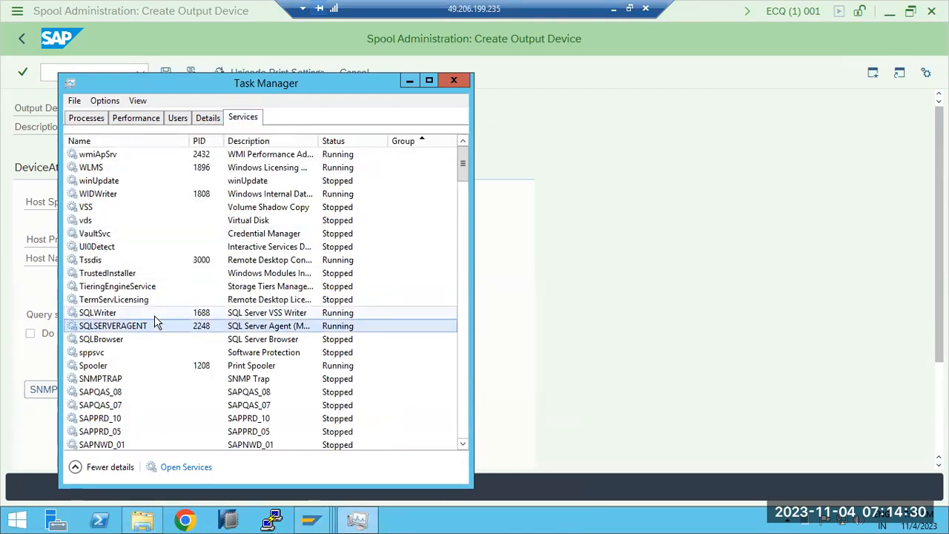
scroll(155, 321, "down", 2)
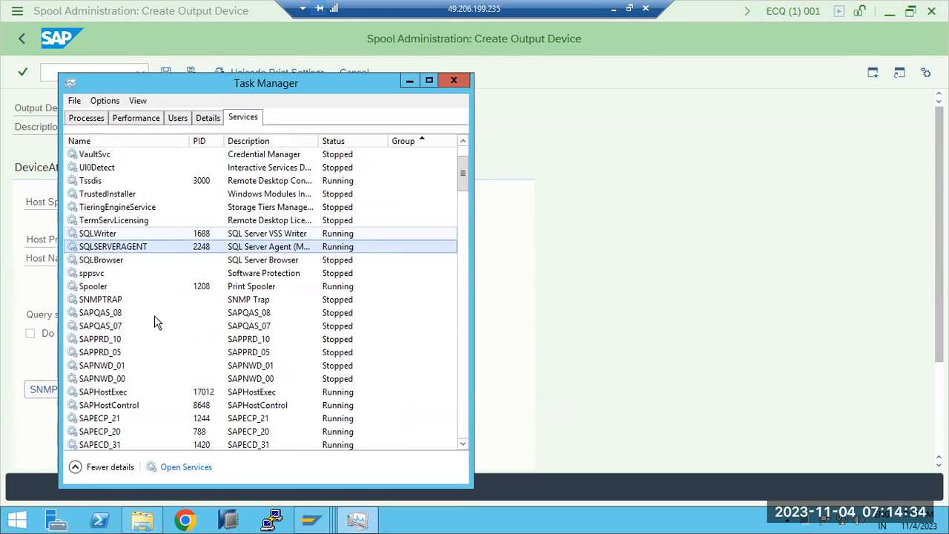
key("Down")
key("Down")
key("Down")
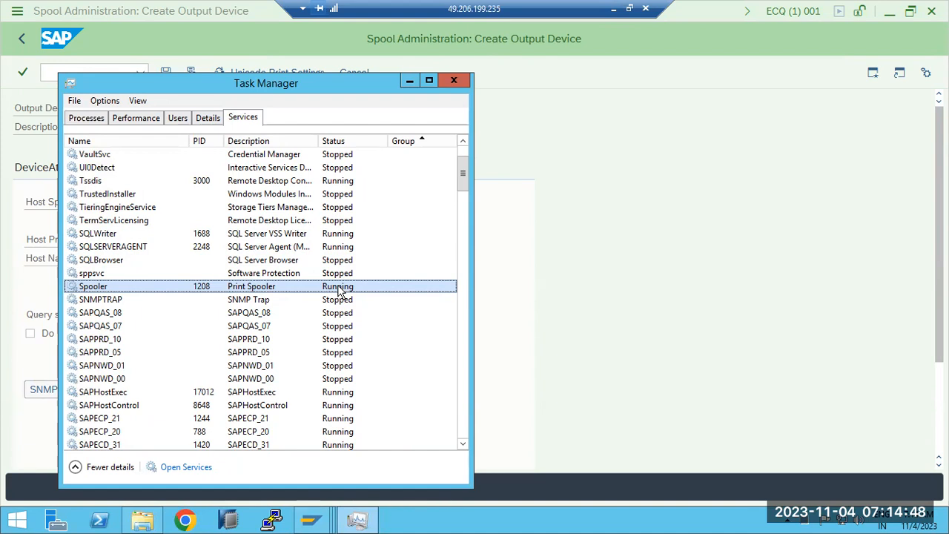
left_click(458, 81)
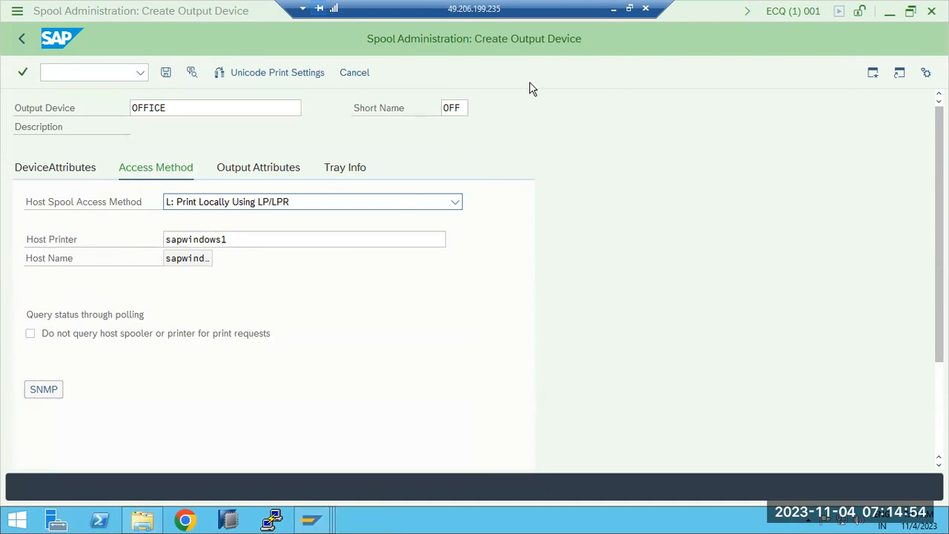
left_click(614, 9)
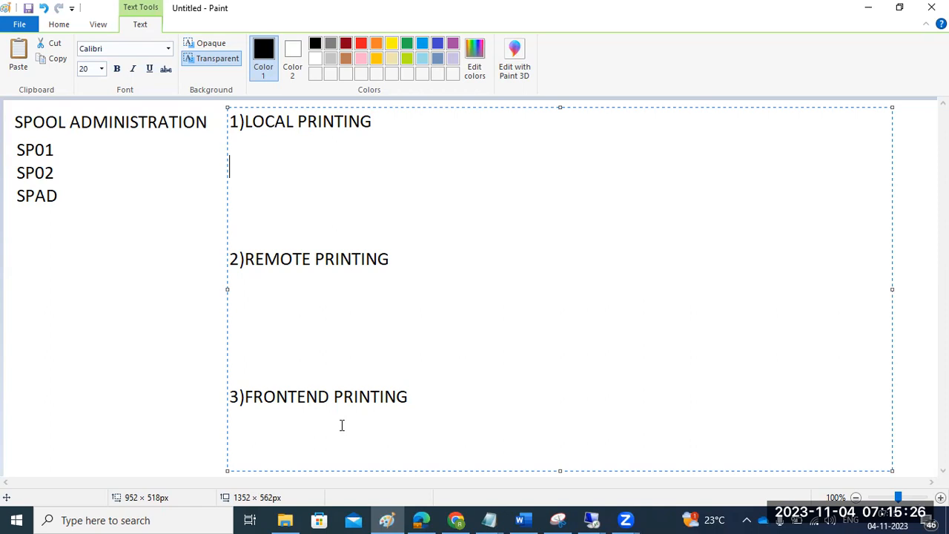
- Under LOCAL PRINTING in the Paint notes, add the lines "C - WINDOWS" and "L- LINUX"
type("C - WINDOWS")
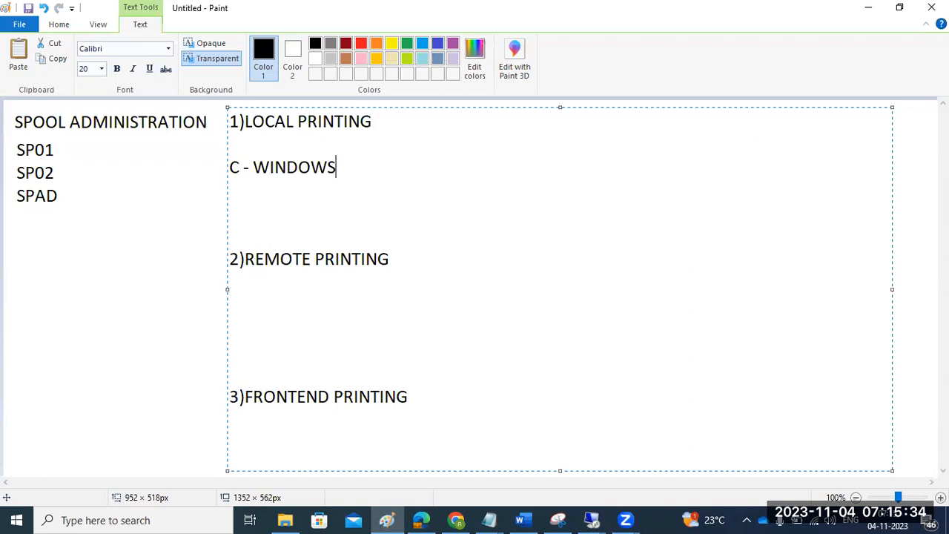
key("Return")
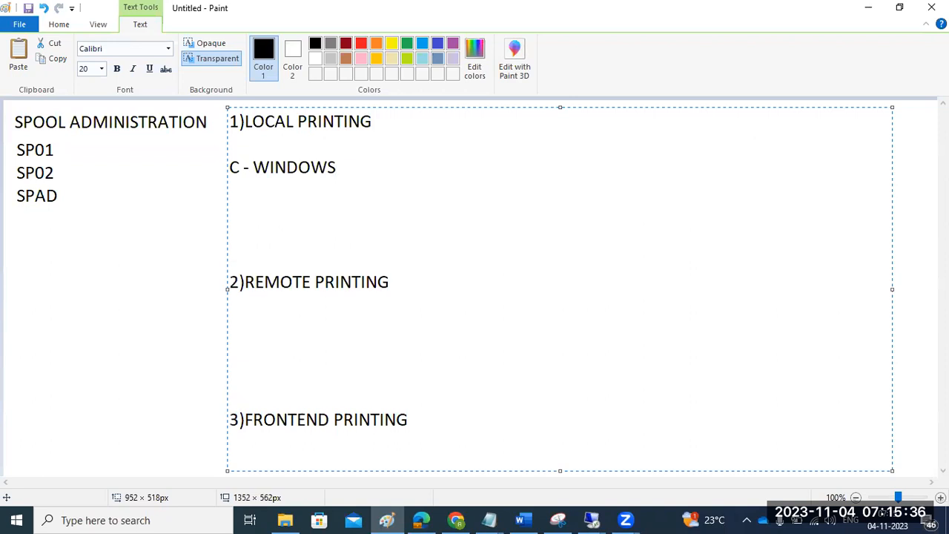
type("L- LINUX")
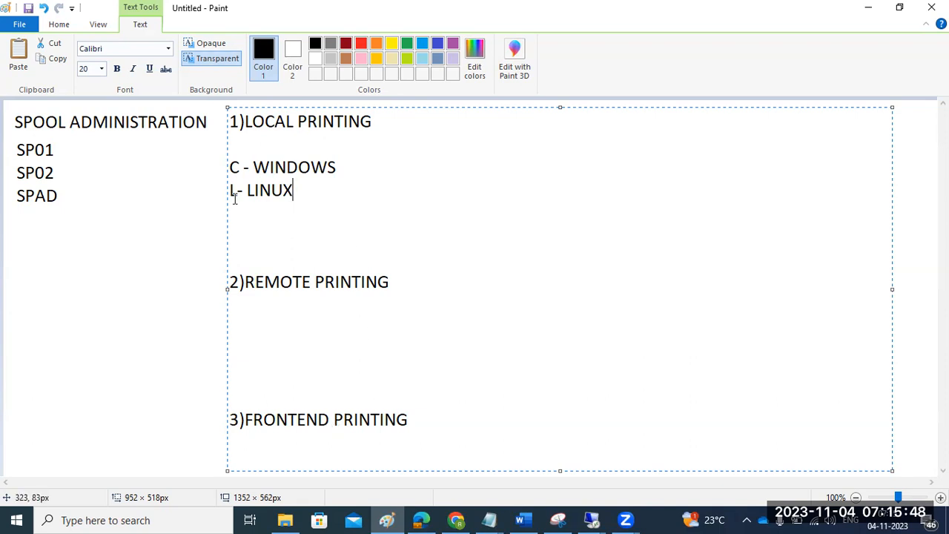
- Highlight the C - WINDOWS note and set the OFFICE device's host spool access method to C: Direct operating system call
left_click_drag(231, 166, 324, 161)
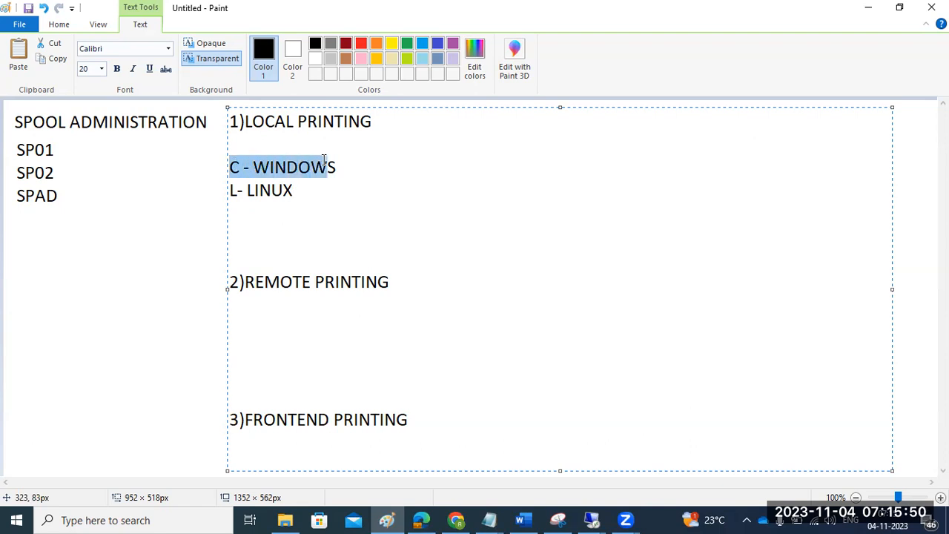
left_click(233, 170)
left_click_drag(232, 169, 349, 164)
left_click(594, 520)
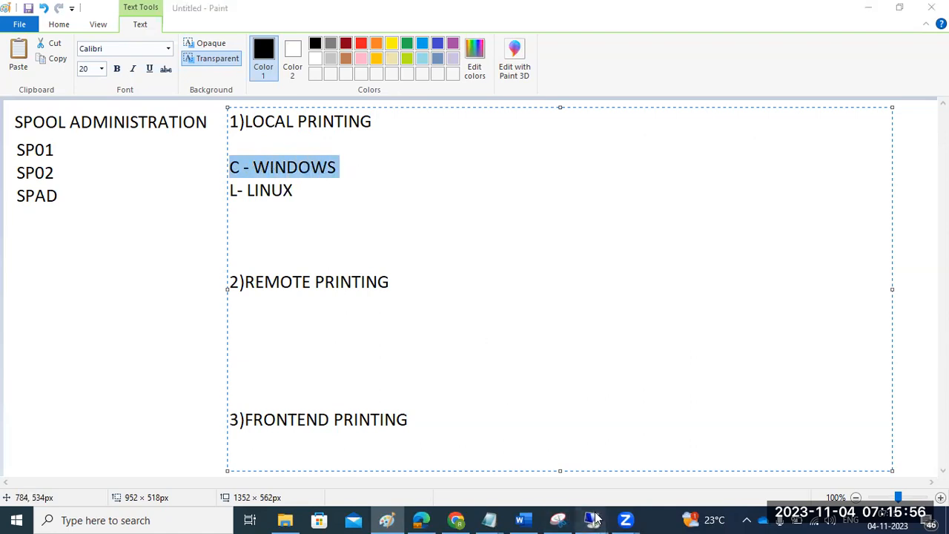
left_click(641, 464)
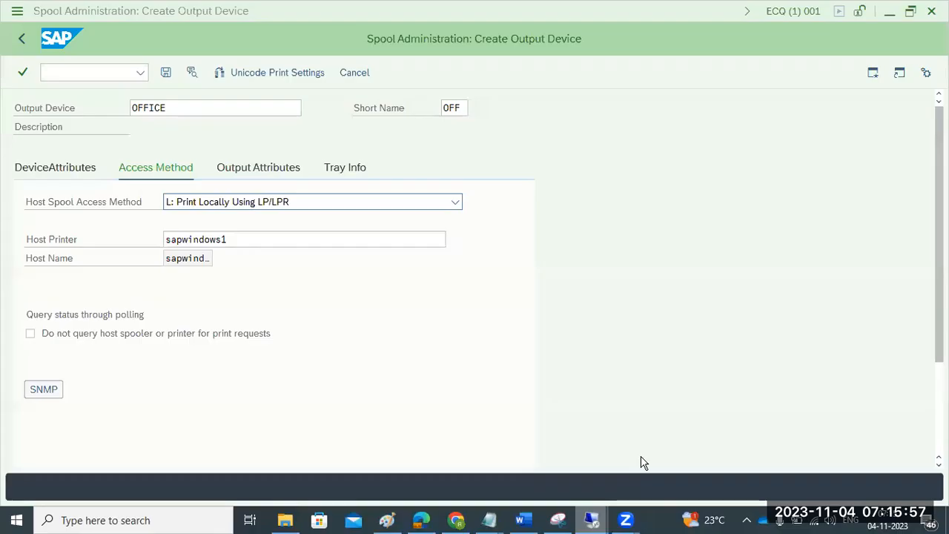
left_click(204, 209)
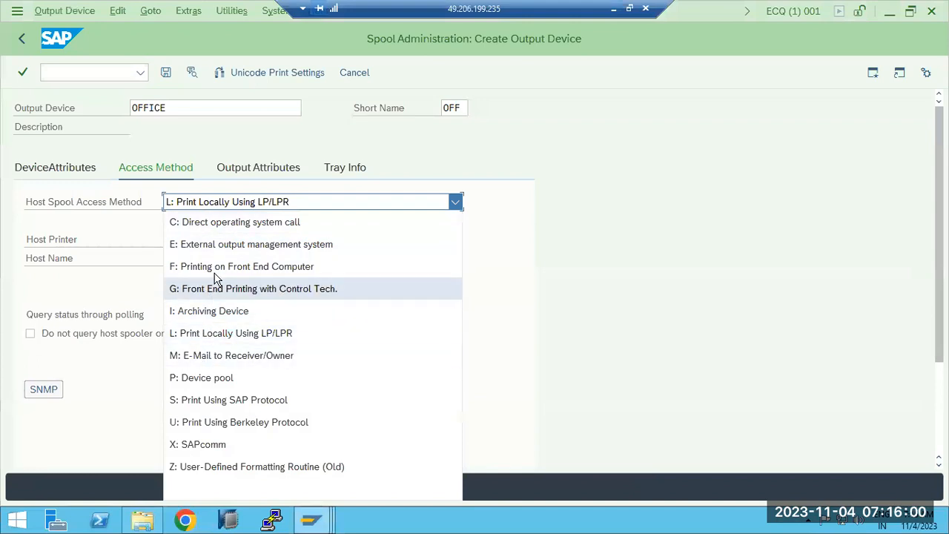
left_click(216, 233)
left_click(221, 203)
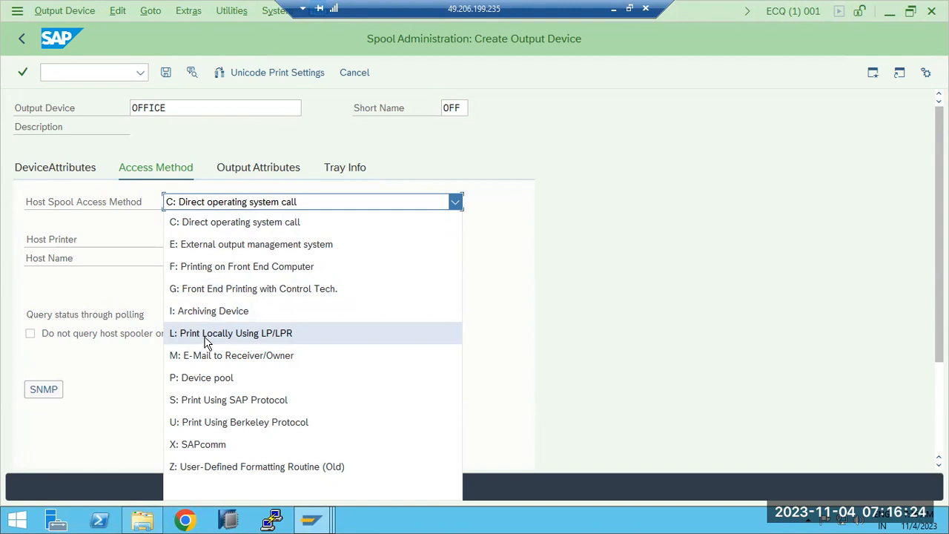
left_click(615, 9)
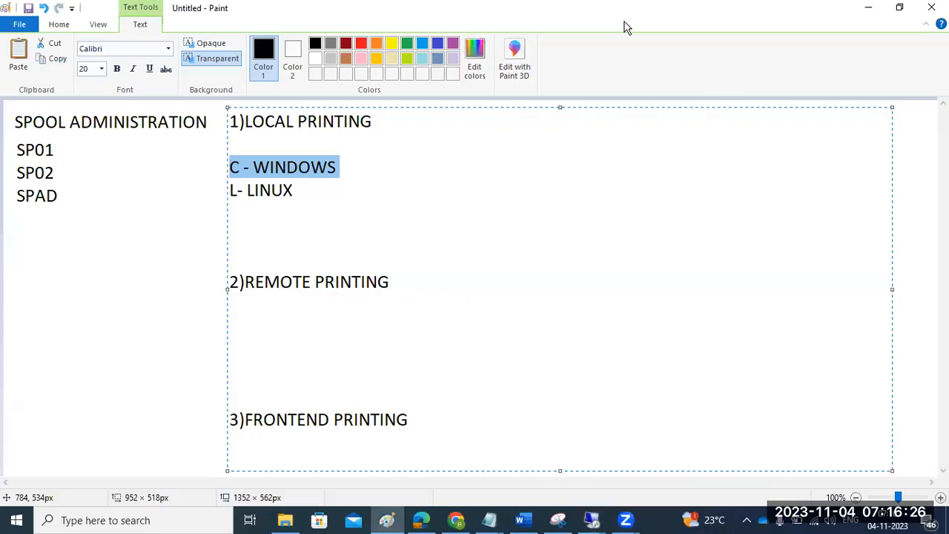
- Under REMOTE PRINTING in the notes, add the lines "S- windows" and "U-Unix"
left_click(261, 321)
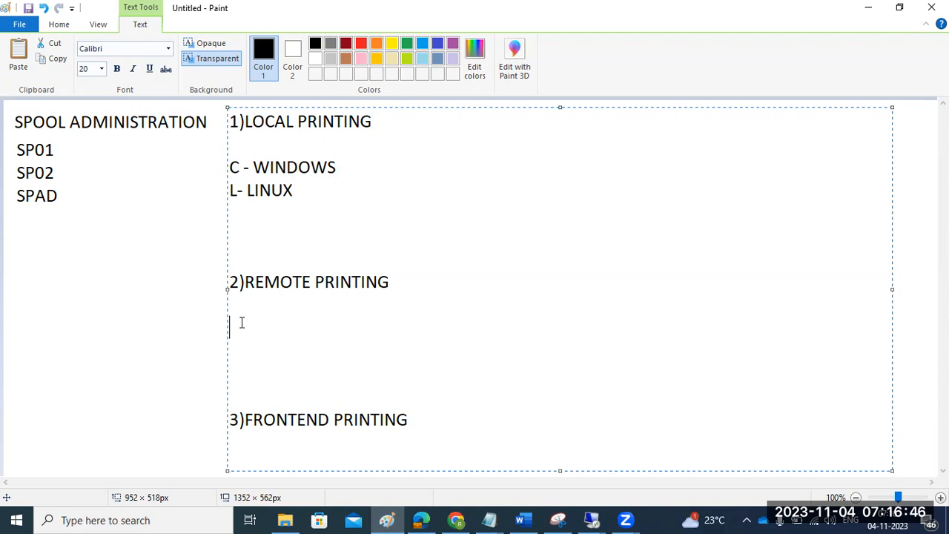
type("S- windows")
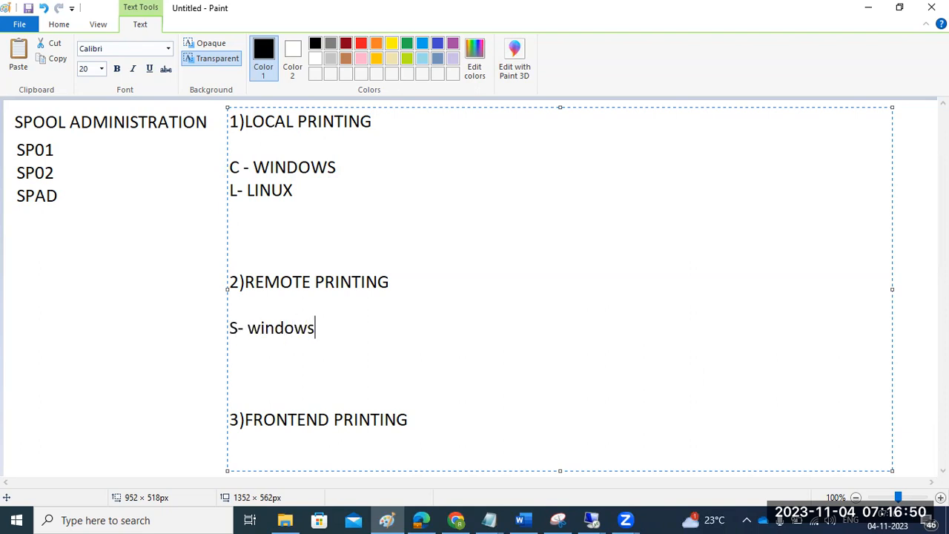
key("Return")
type("U")
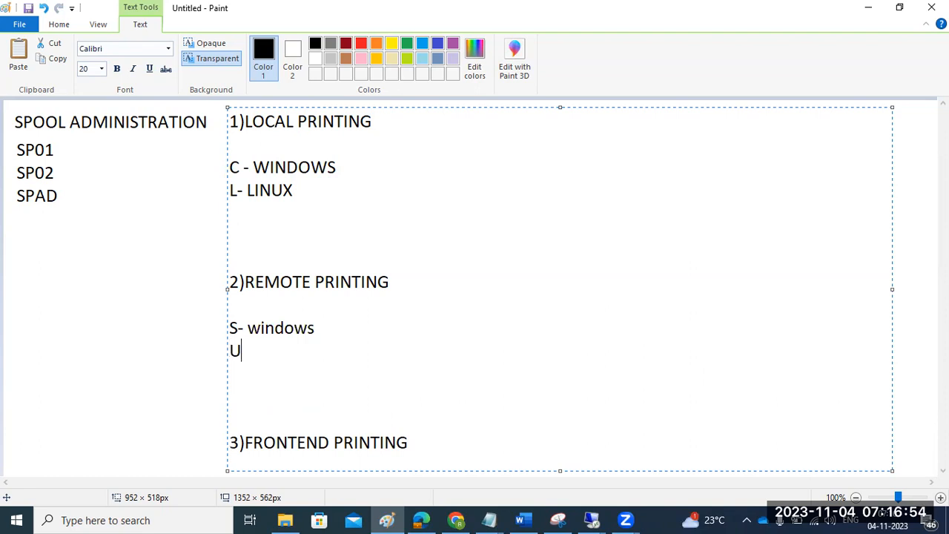
type("-Unix")
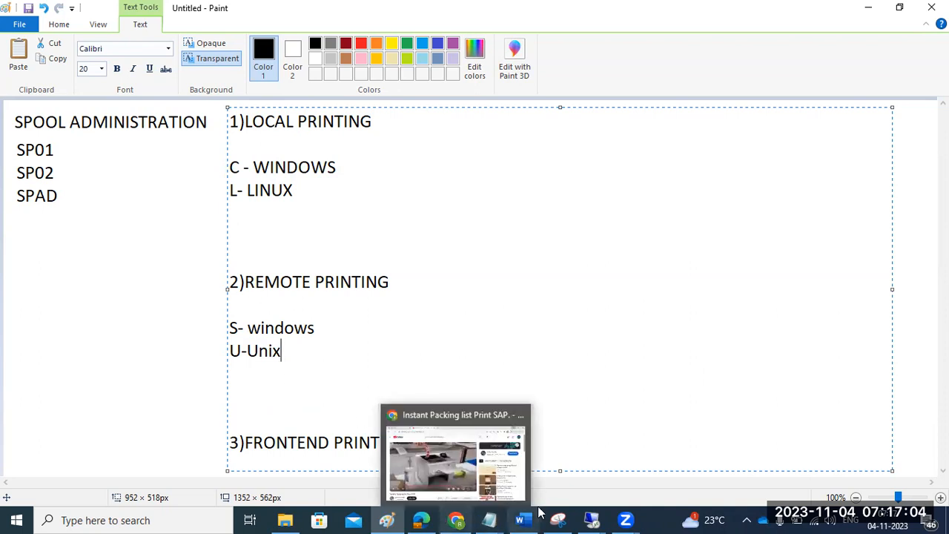
- Review the host spool access method options and the Print Spooler service in the remote server's Task Manager
mouse_move(586, 519)
left_click(663, 458)
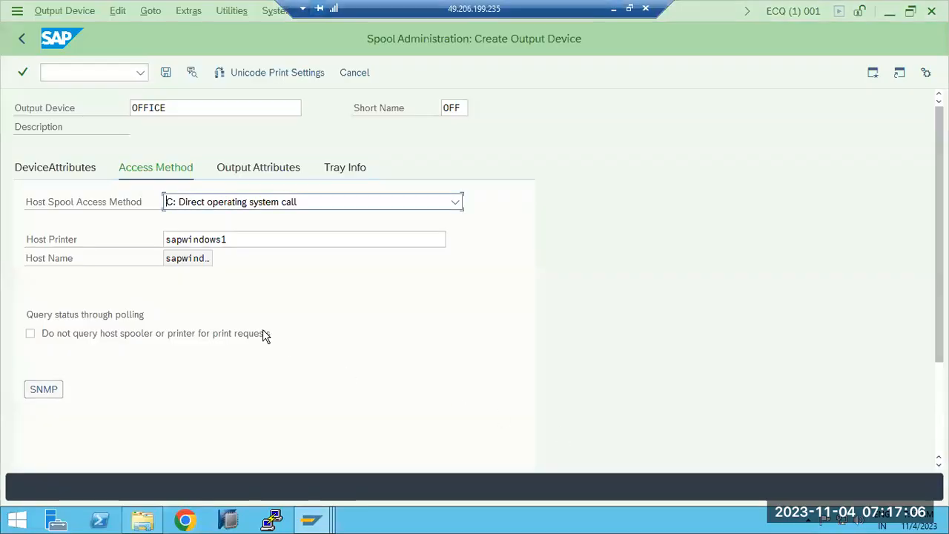
left_click(242, 202)
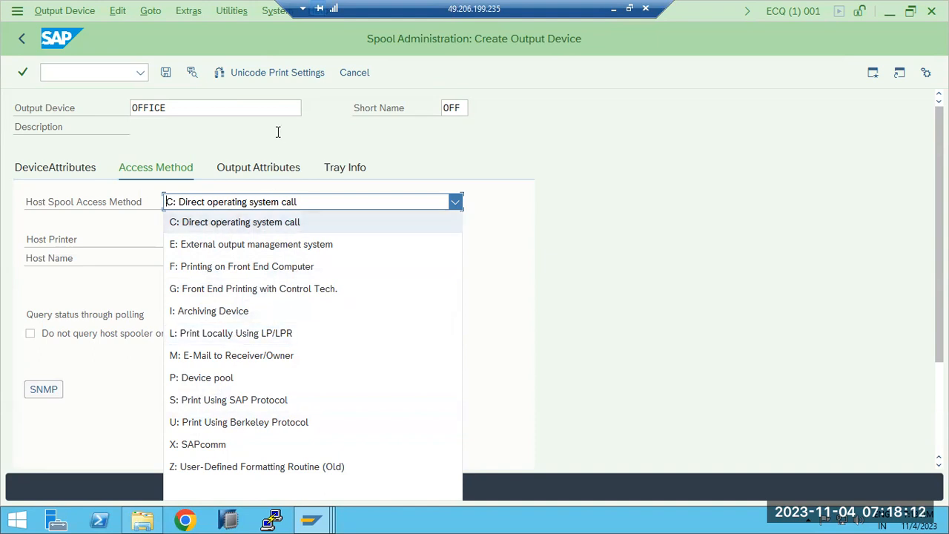
right_click(549, 525)
left_click(586, 481)
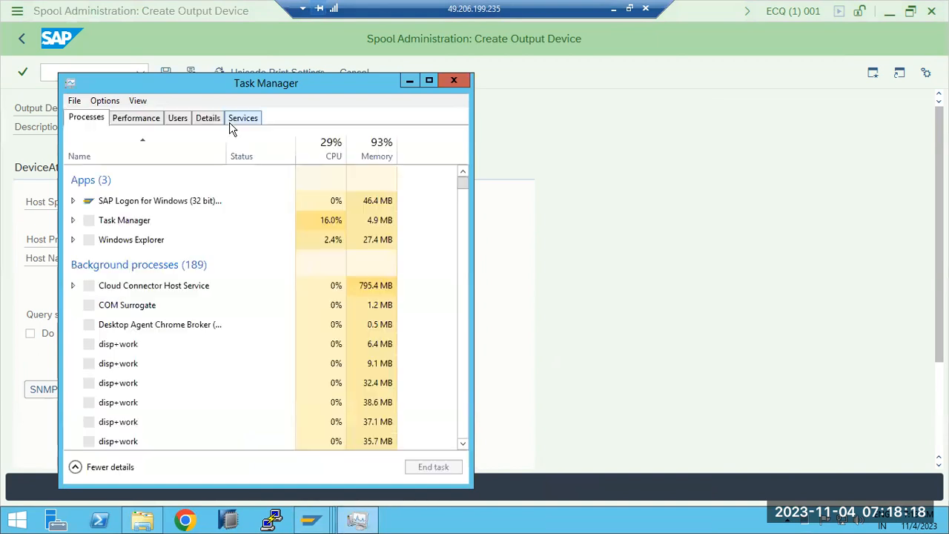
left_click(237, 120)
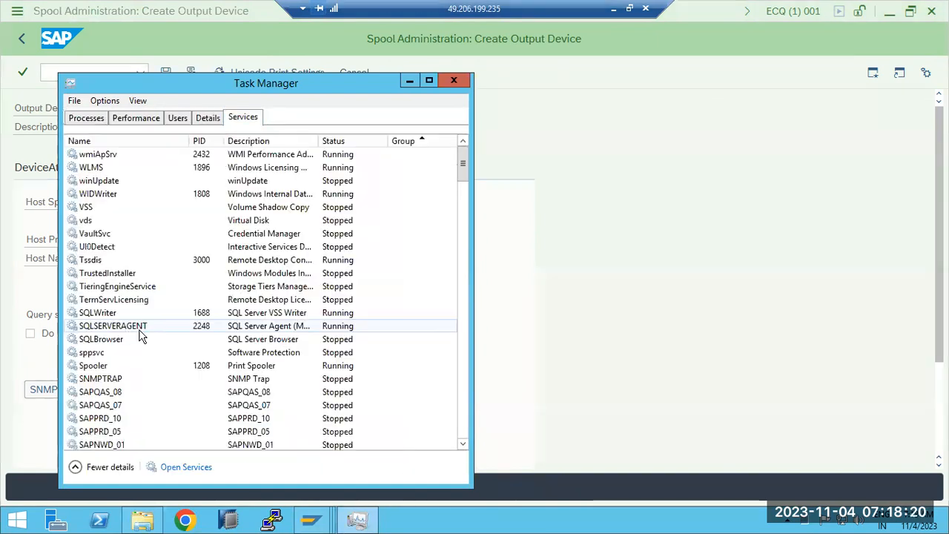
left_click(126, 331)
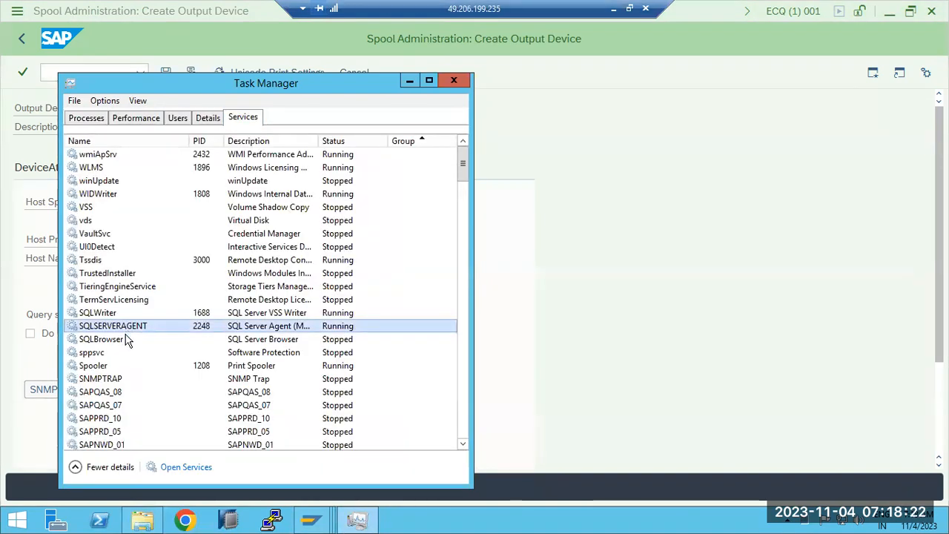
left_click(118, 367)
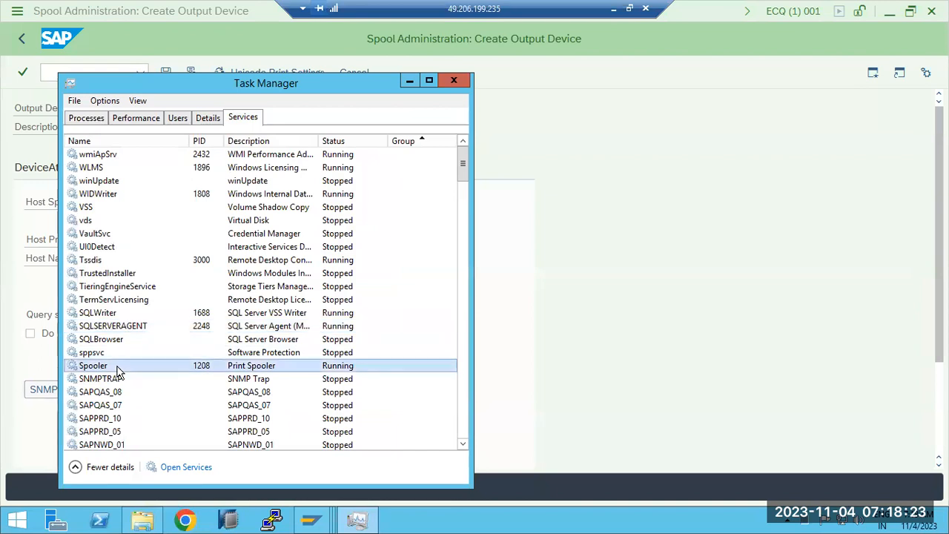
left_click(453, 80)
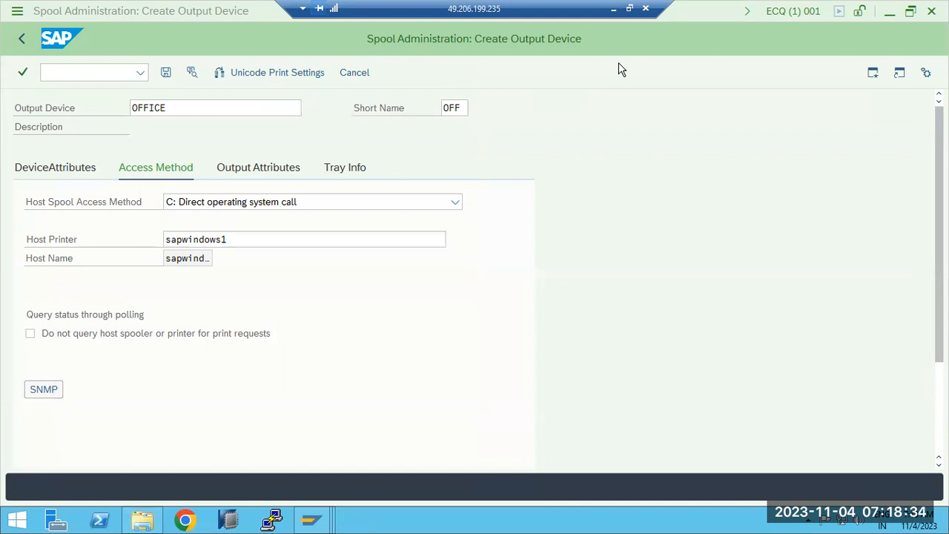
- Reopen the access method list, check the Print Spooler service in Task Manager again, and return to the Paint notes
left_click(229, 206)
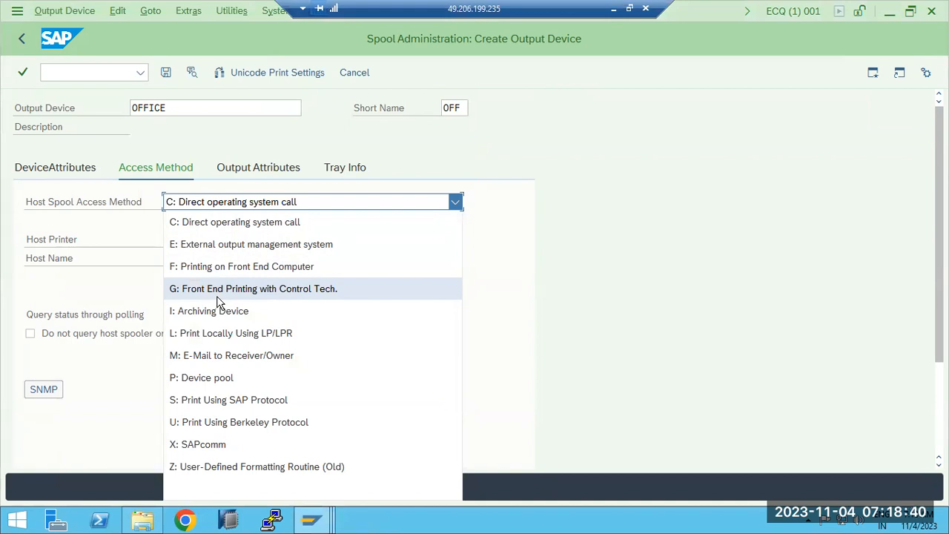
right_click(628, 526)
left_click(676, 479)
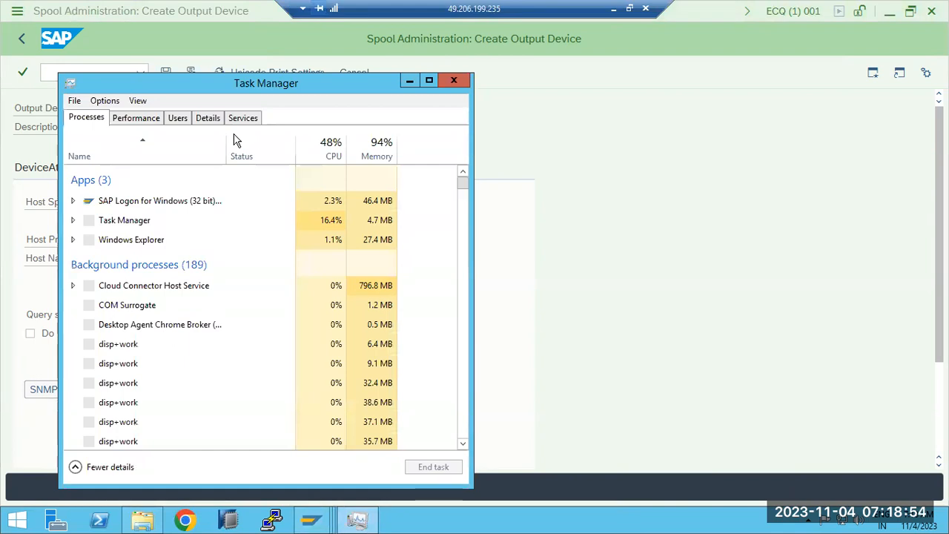
left_click(241, 119)
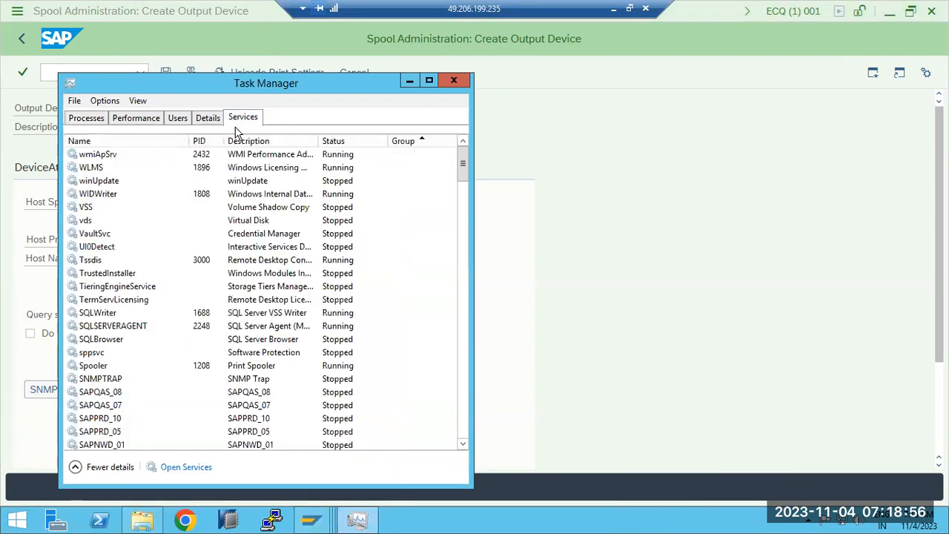
left_click(126, 368)
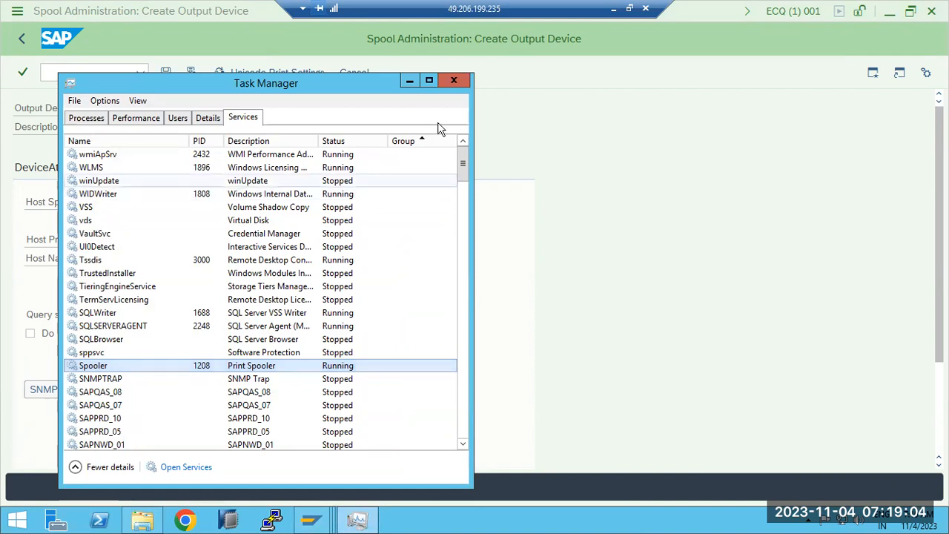
left_click(453, 80)
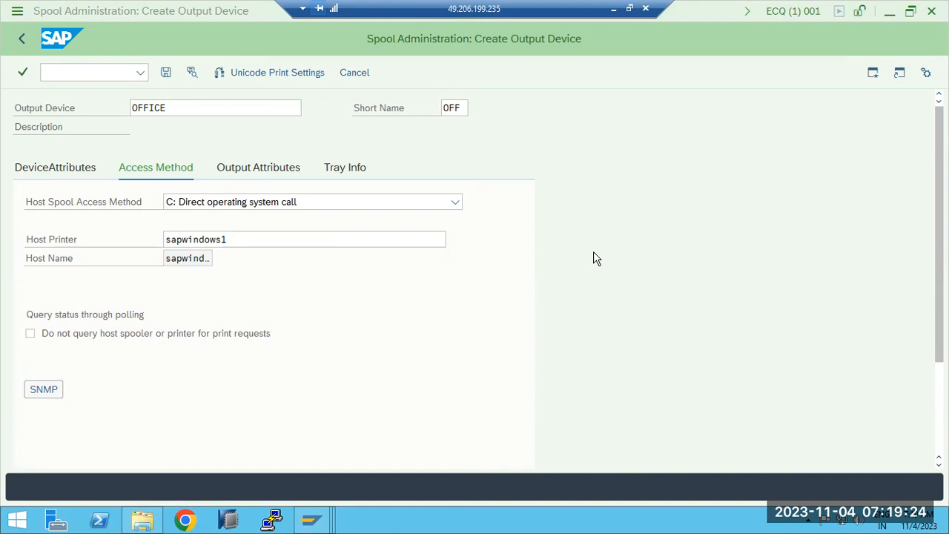
left_click(615, 8)
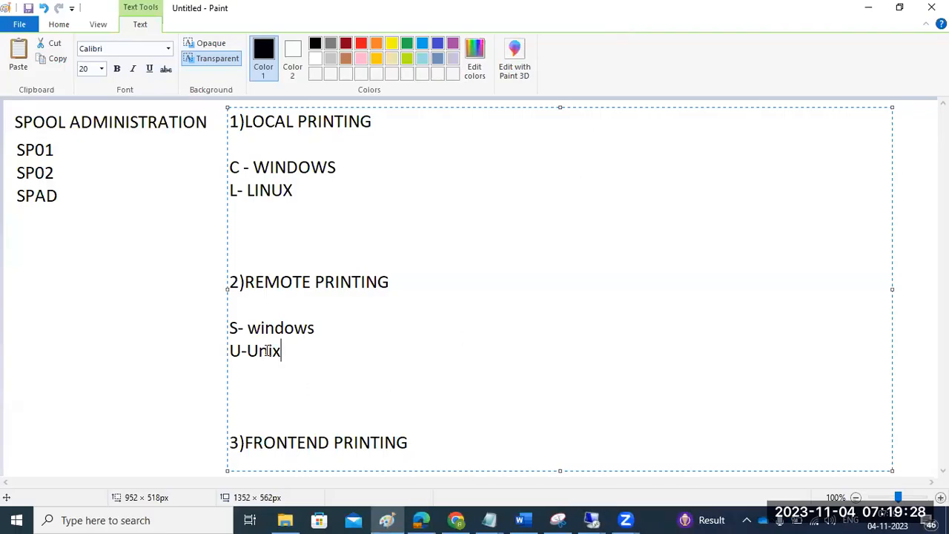
- Highlight the "S- windows" note and append "-G" to the FRONTEND PRINTING heading
left_click(233, 328)
left_click_drag(233, 328, 316, 331)
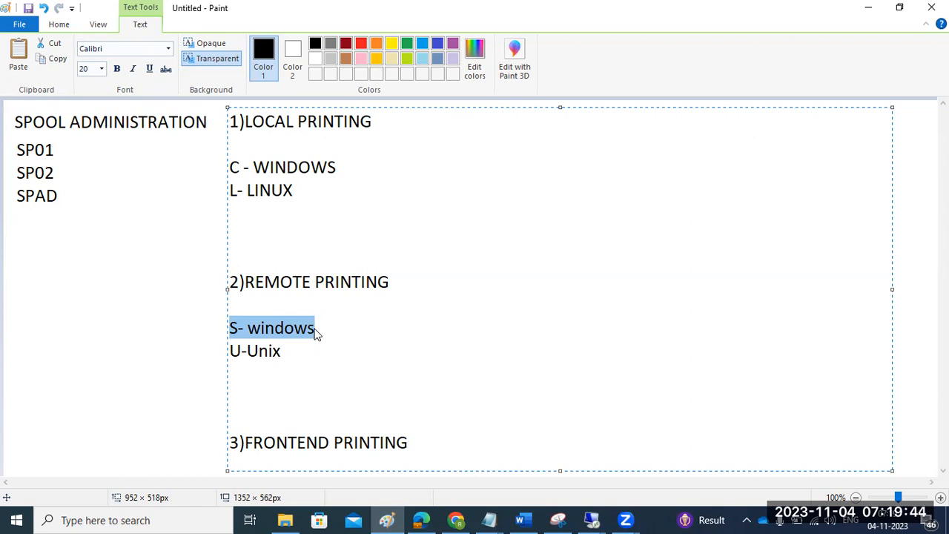
left_click(442, 434)
type("-G")
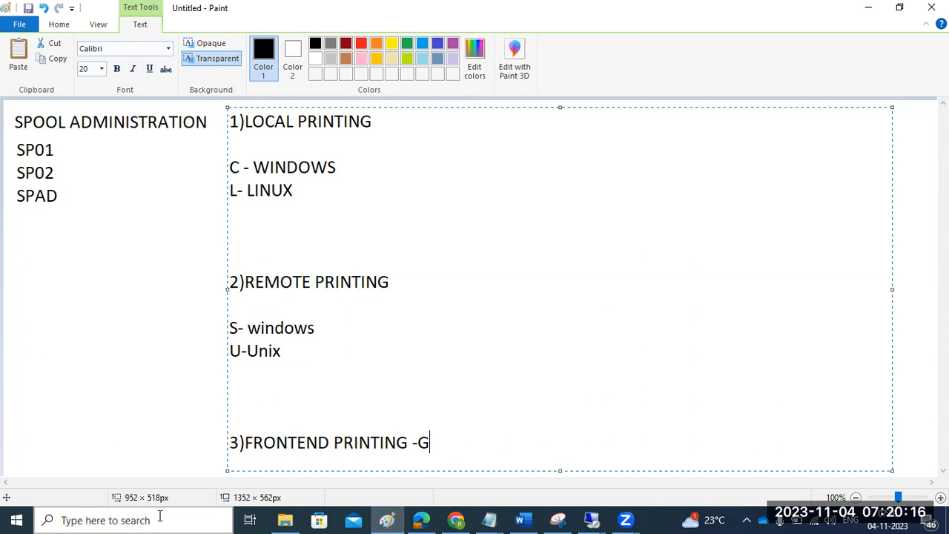
- Search Windows for printers and open Printers & scanners to view the locally installed printers
left_click(91, 520)
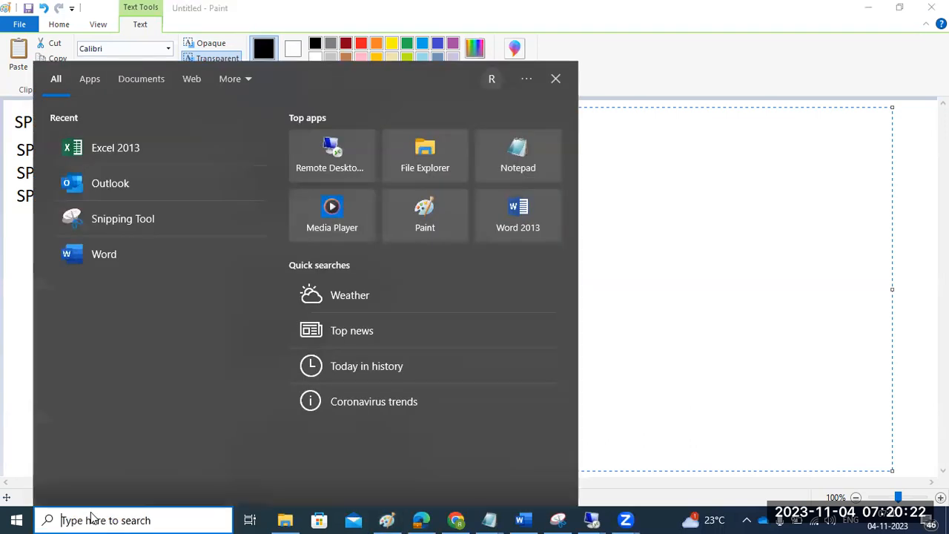
type("prin")
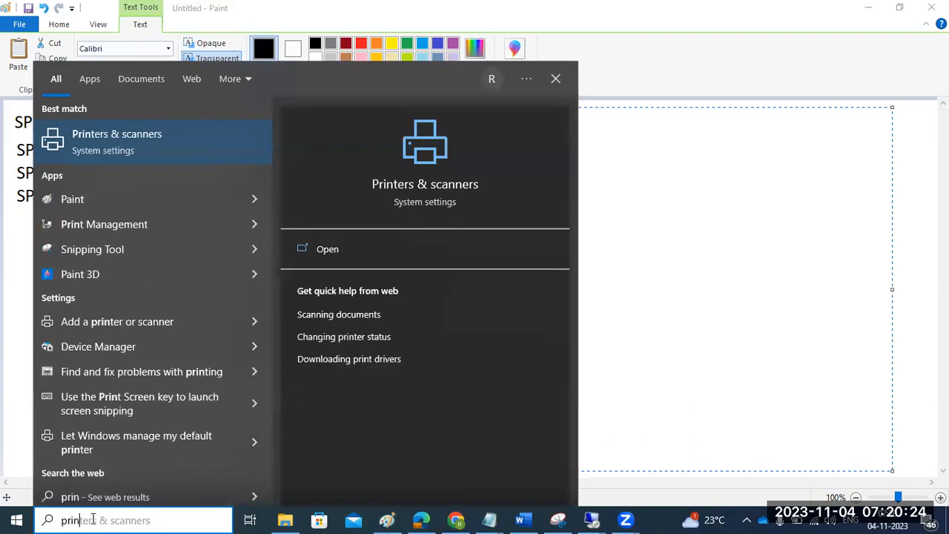
left_click(121, 138)
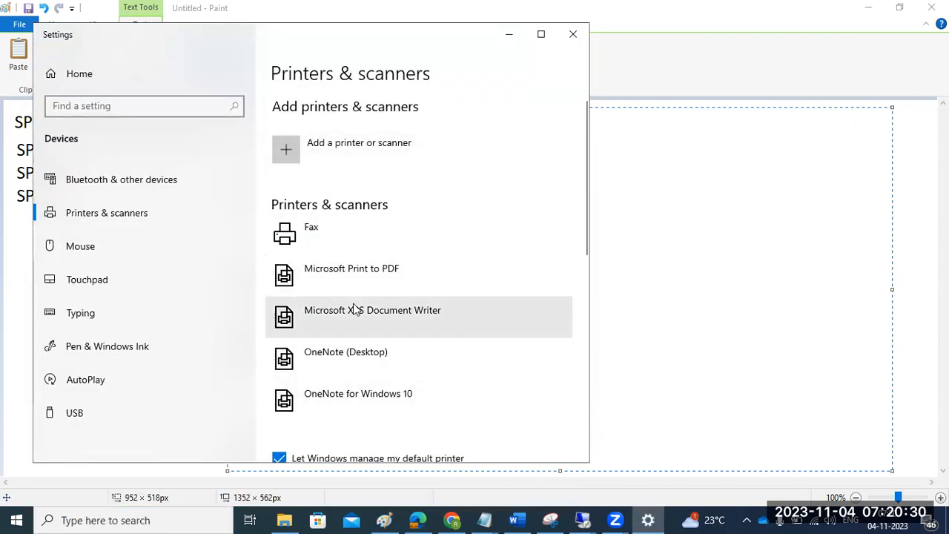
mouse_move(577, 518)
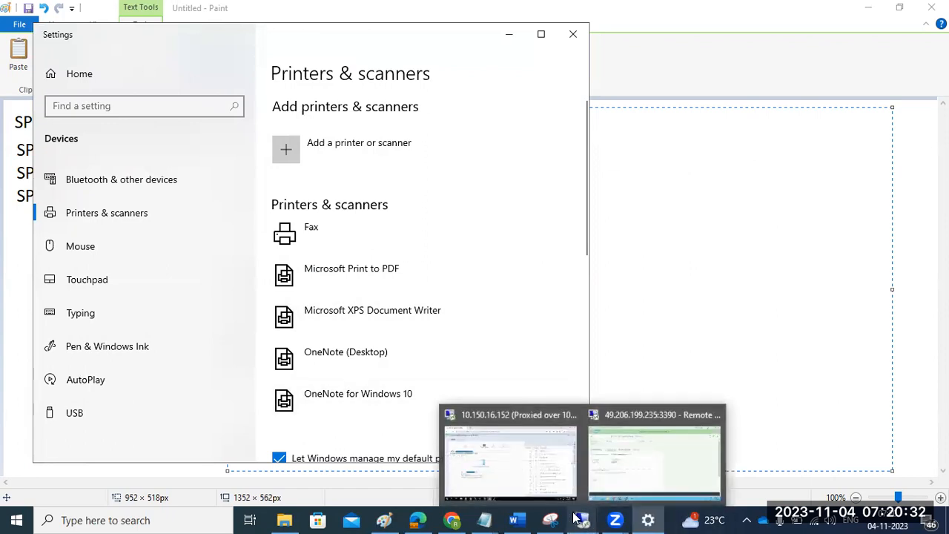
mouse_move(650, 518)
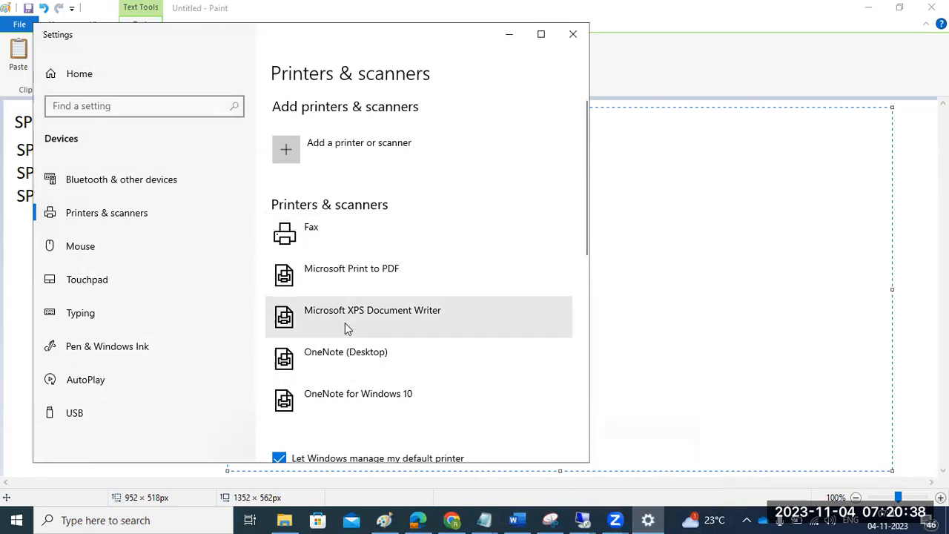
left_click(447, 27)
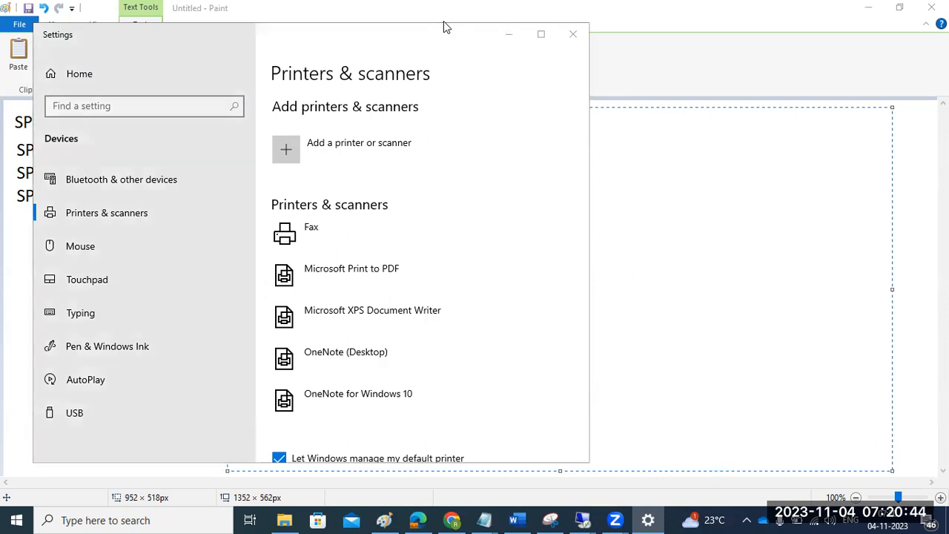
left_click(740, 291)
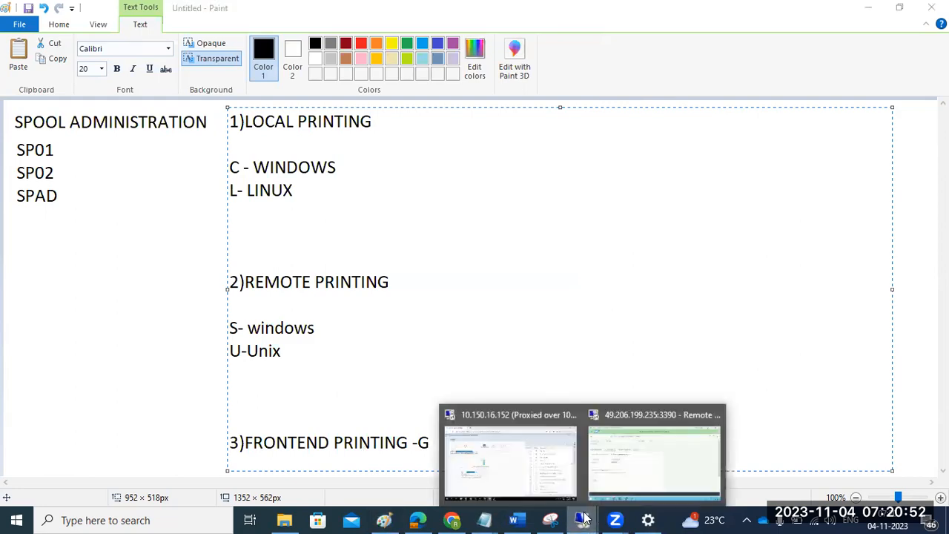
- Recheck the OFFICE device's C: Direct operating system call access method and highlight the "- WINDOWS" note in Paint
left_click(643, 461)
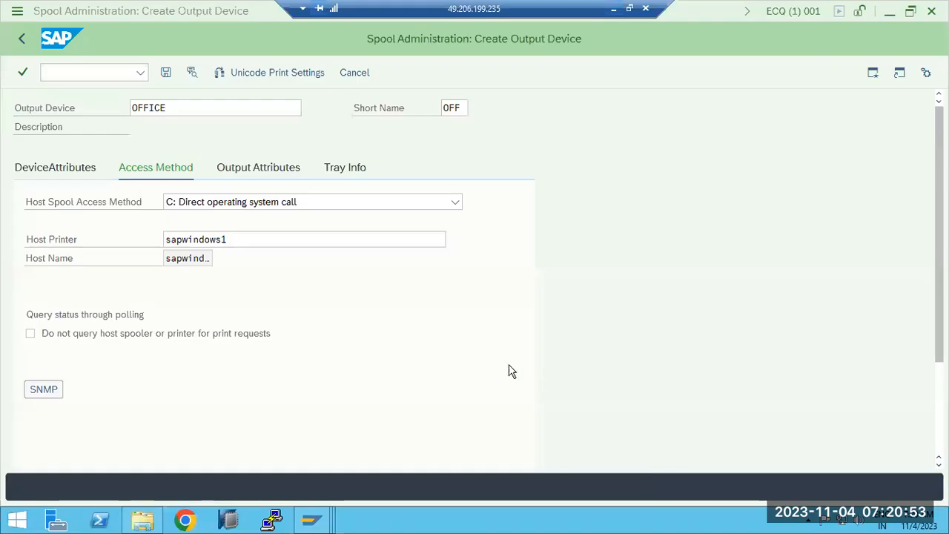
left_click(176, 207)
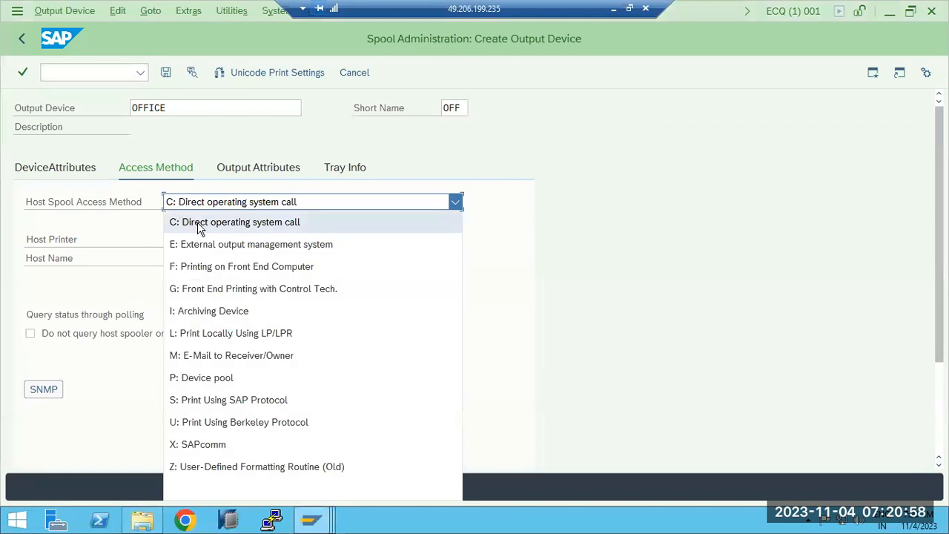
left_click(199, 222)
left_click(614, 8)
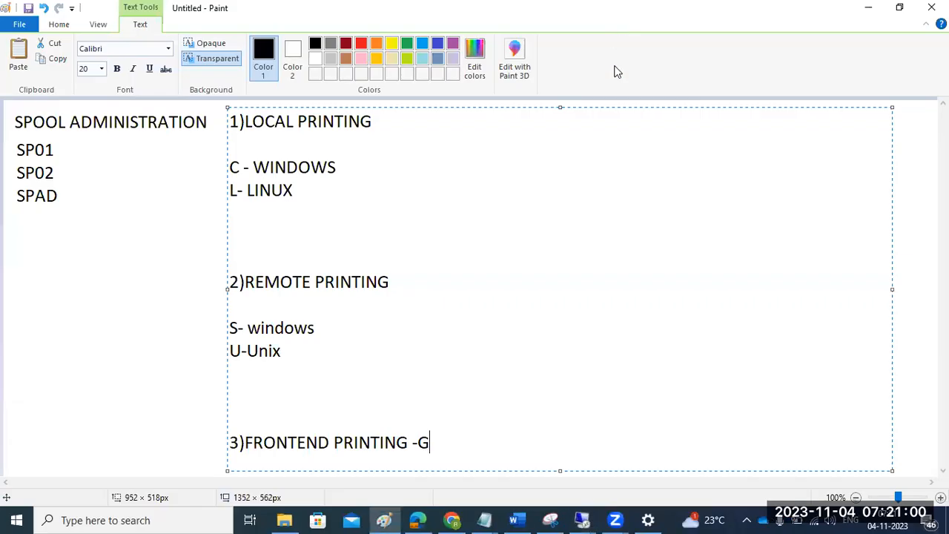
left_click_drag(244, 166, 339, 168)
left_click(590, 519)
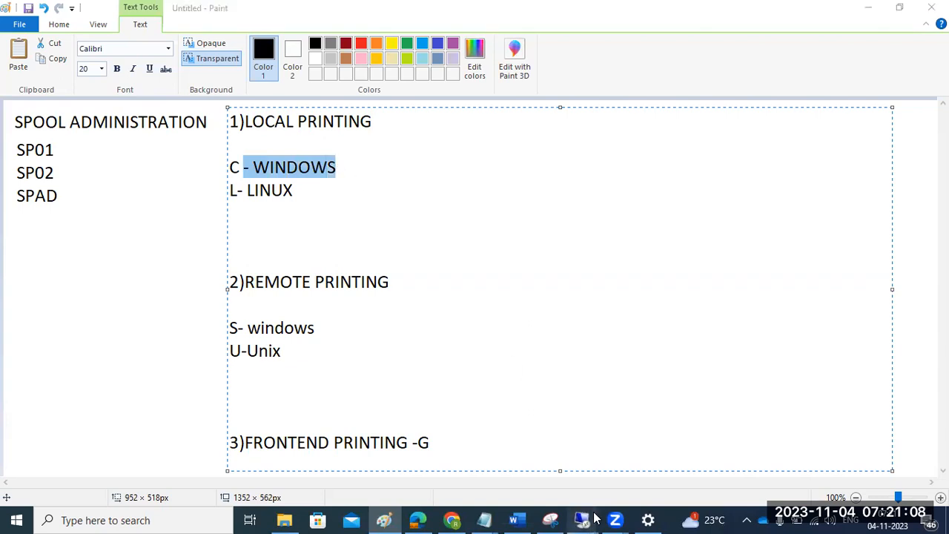
left_click(617, 442)
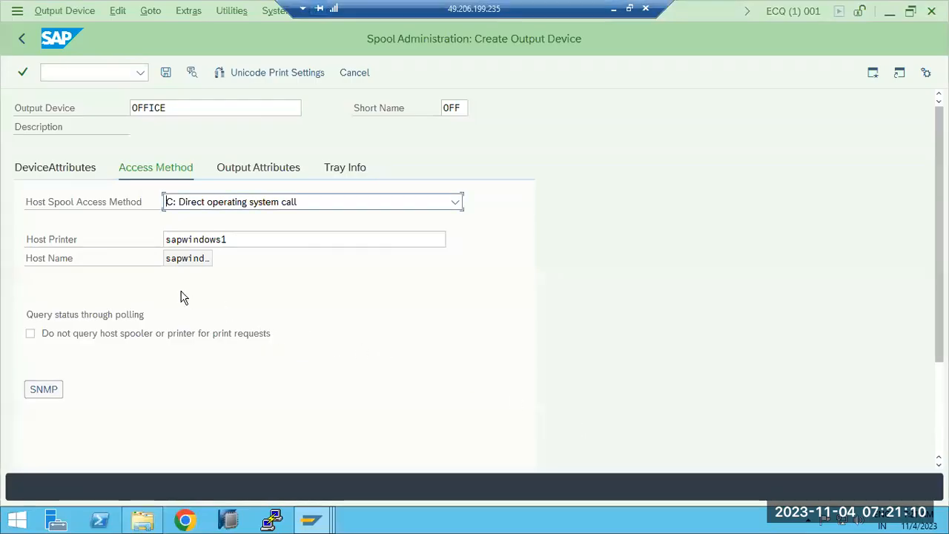
- In the device's output attributes, mark OFFICE as a color printer and review the print mode options
left_click(245, 168)
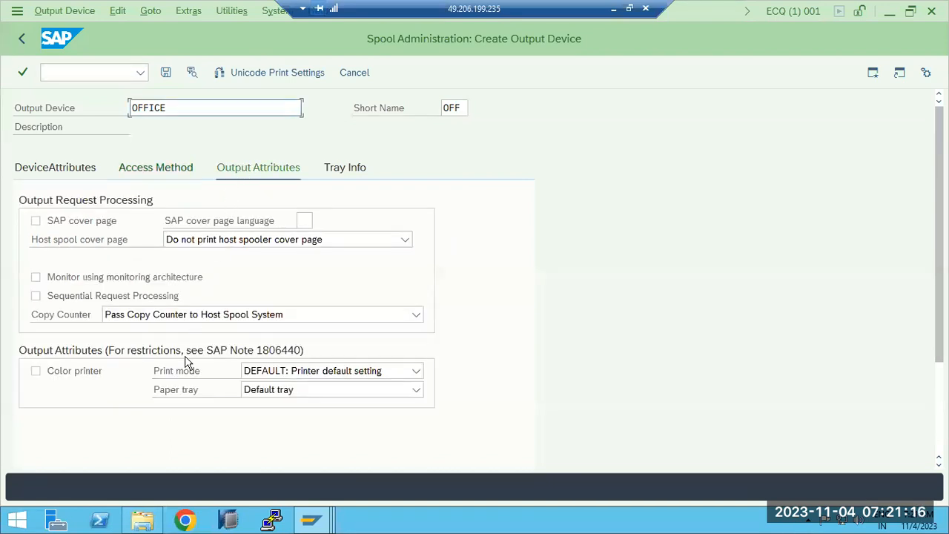
left_click(36, 372)
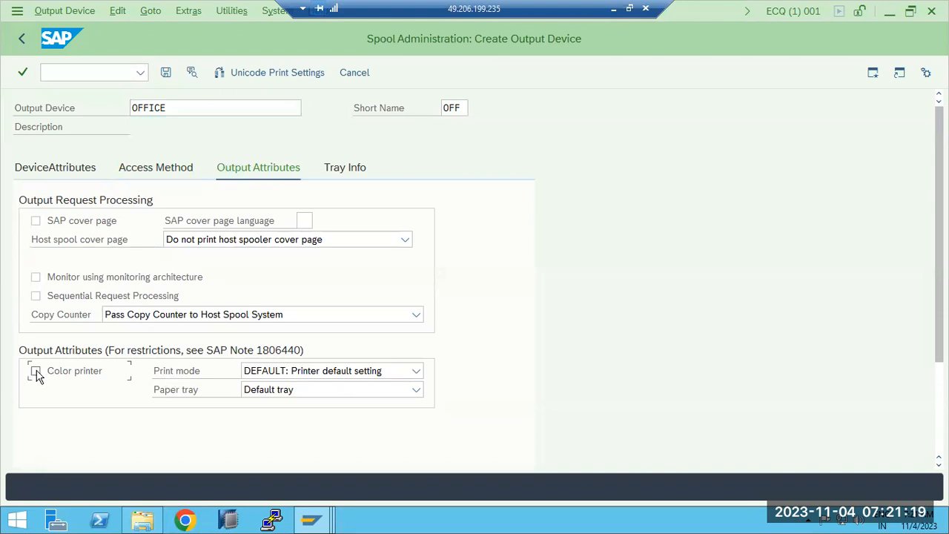
left_click(312, 375)
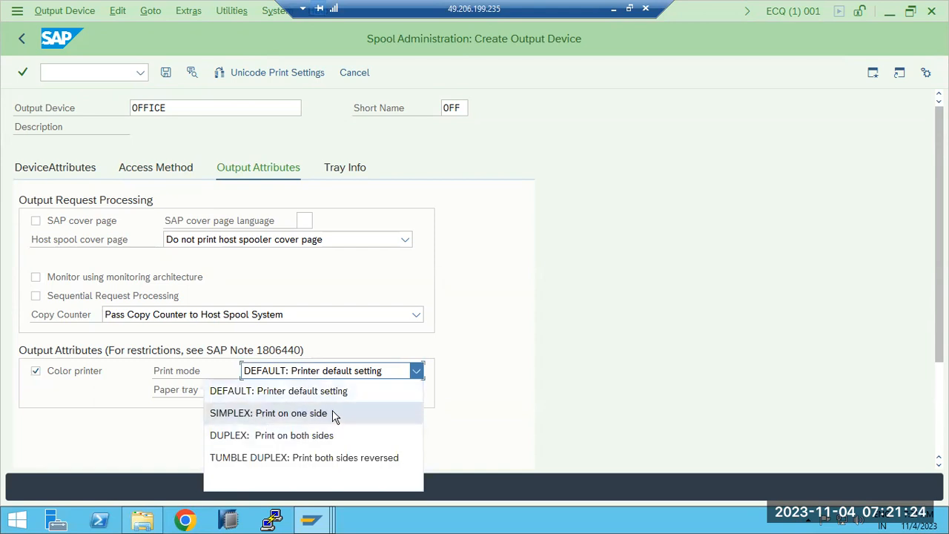
left_click(294, 396)
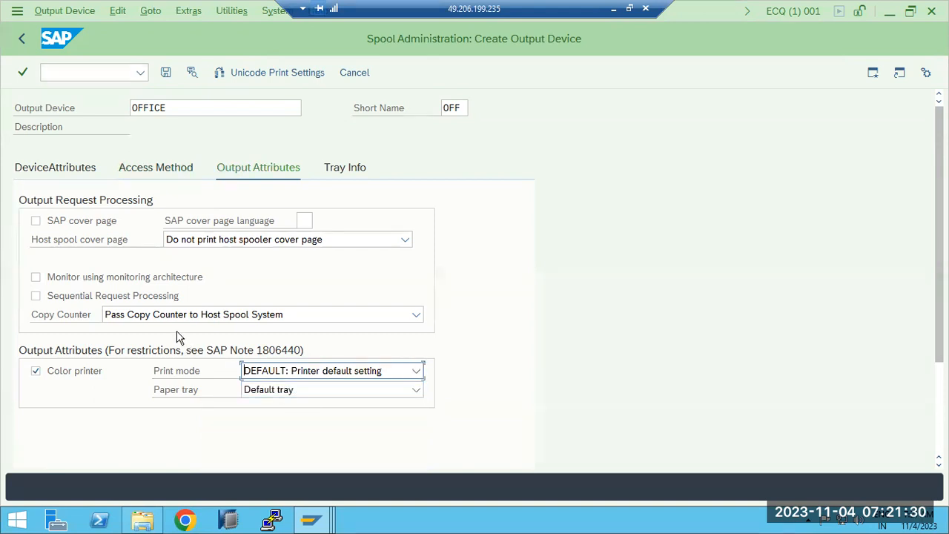
- Enable Tray 1 with page format ANY and save the OFFICE output device
left_click(350, 170)
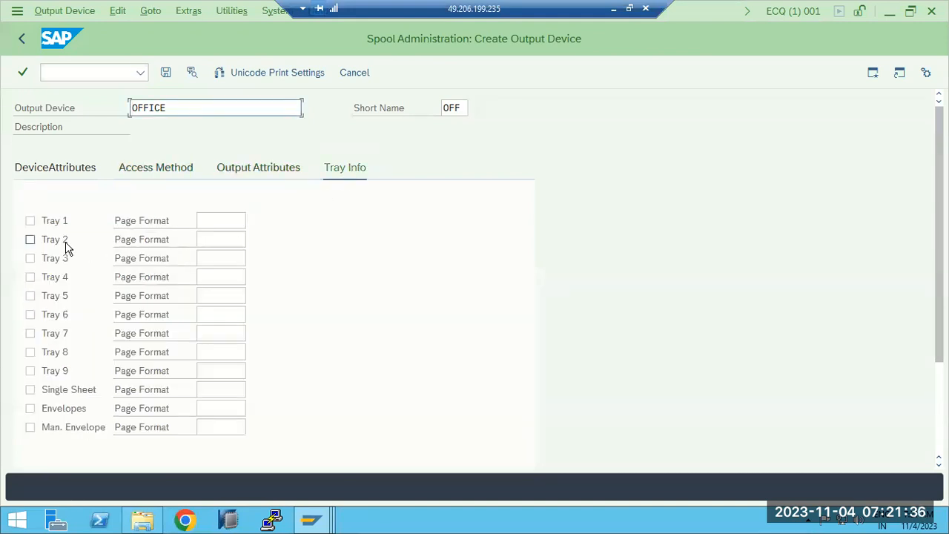
left_click(30, 221)
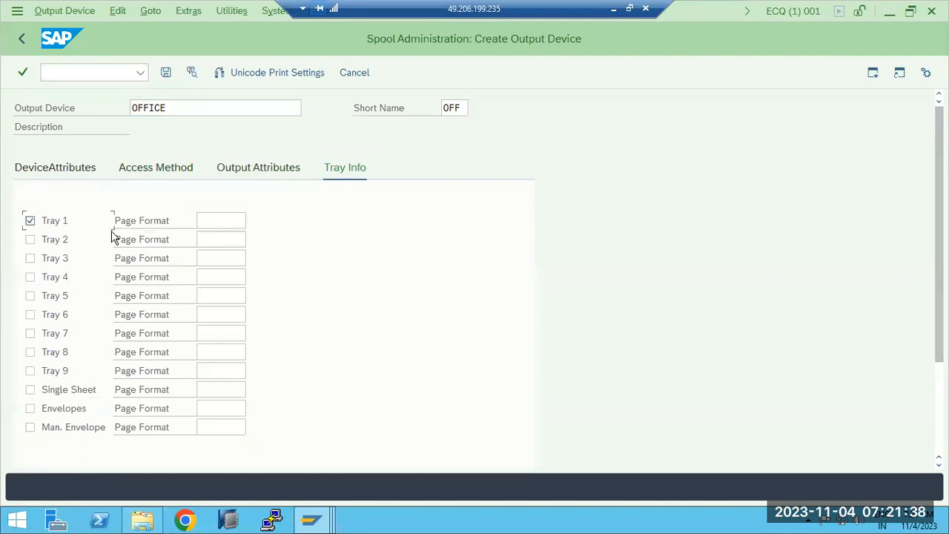
left_click(227, 221)
left_click(251, 221)
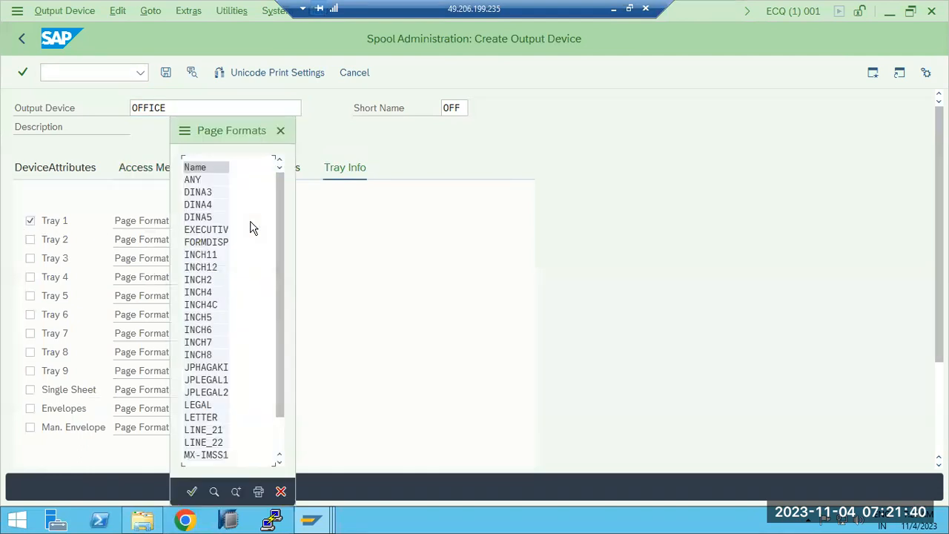
double_click(191, 179)
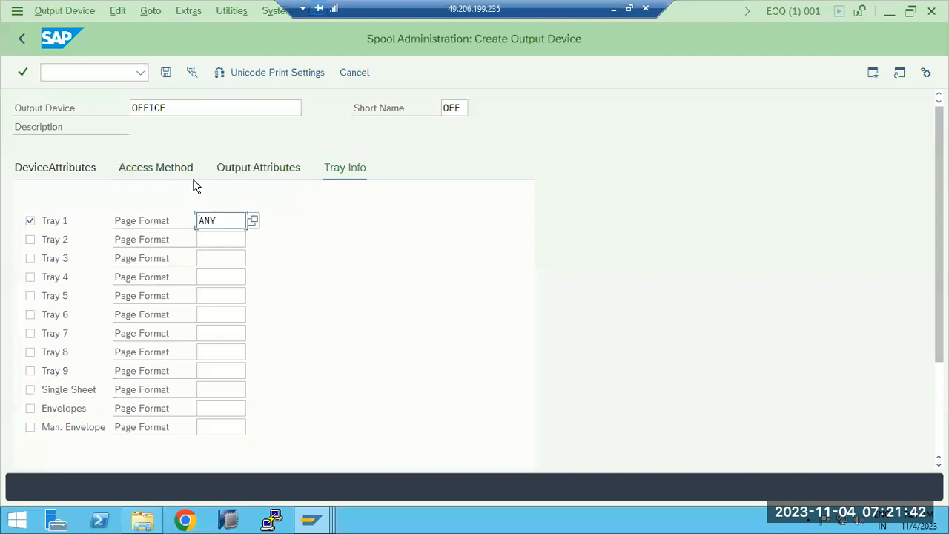
left_click(166, 72)
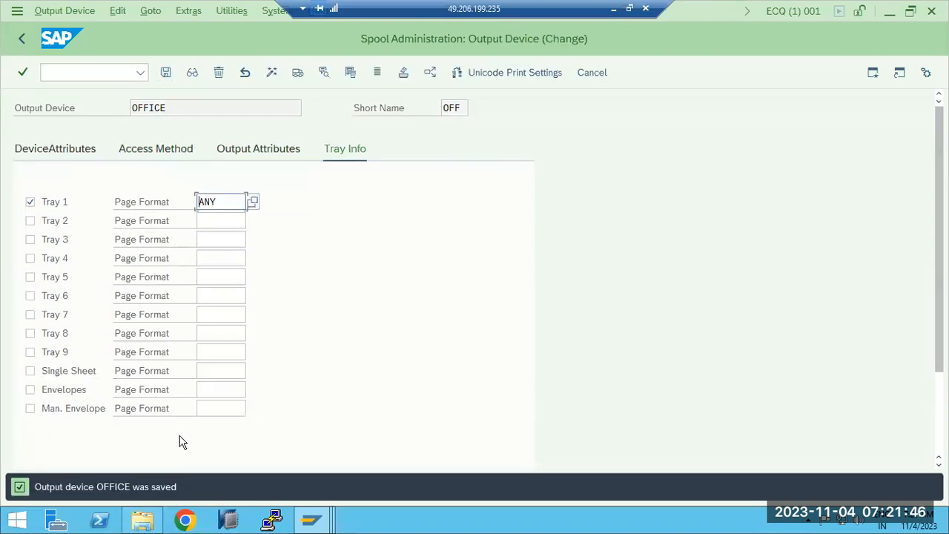
- Open a second SAP session and return to the list of output devices in the first session
left_click_drag(177, 114, 126, 109)
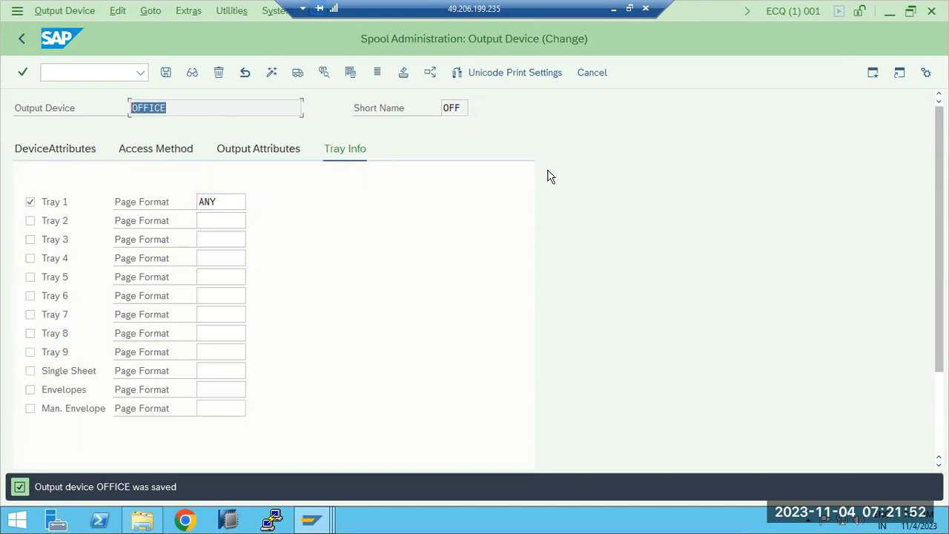
left_click(872, 74)
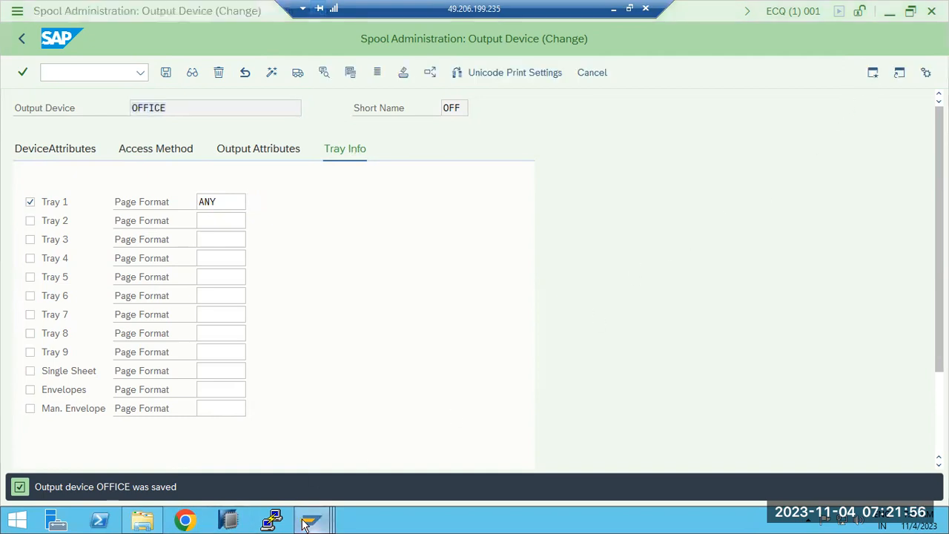
left_click(336, 498)
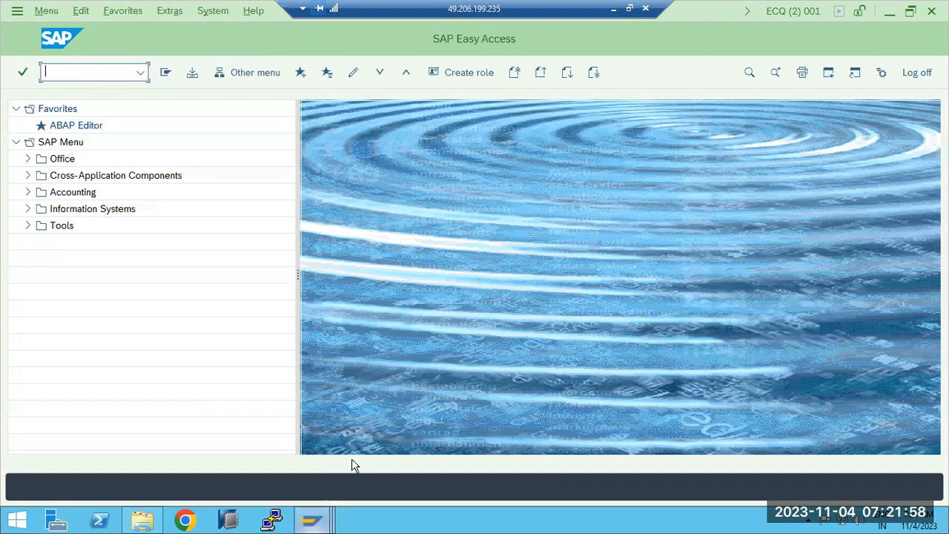
left_click(362, 456)
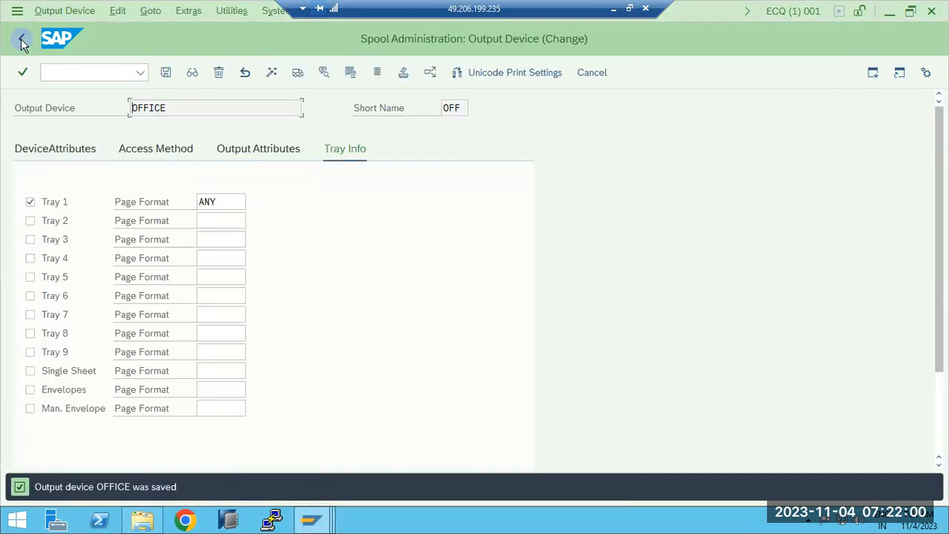
left_click(22, 42)
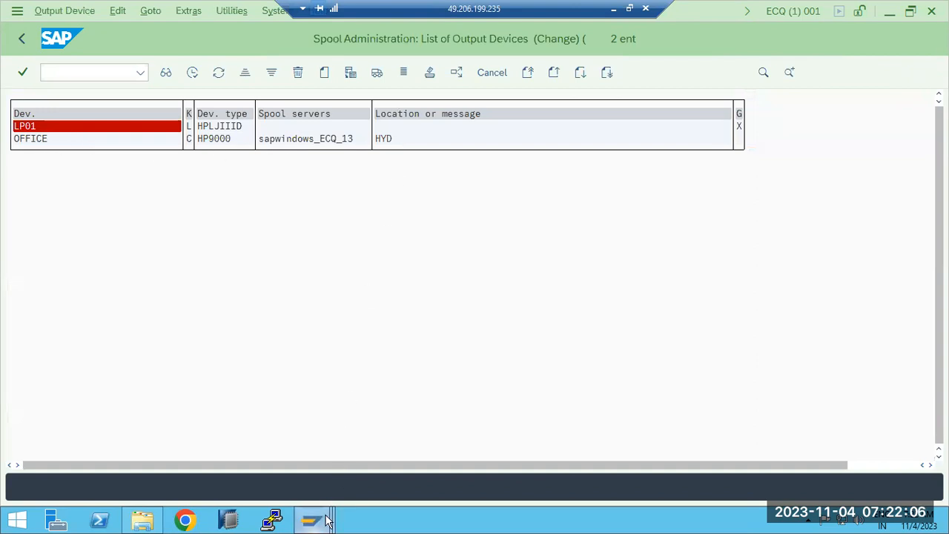
- In the second session, run transaction ST22 and list yesterday's ABAP runtime errors
mouse_move(313, 519)
left_click(557, 439)
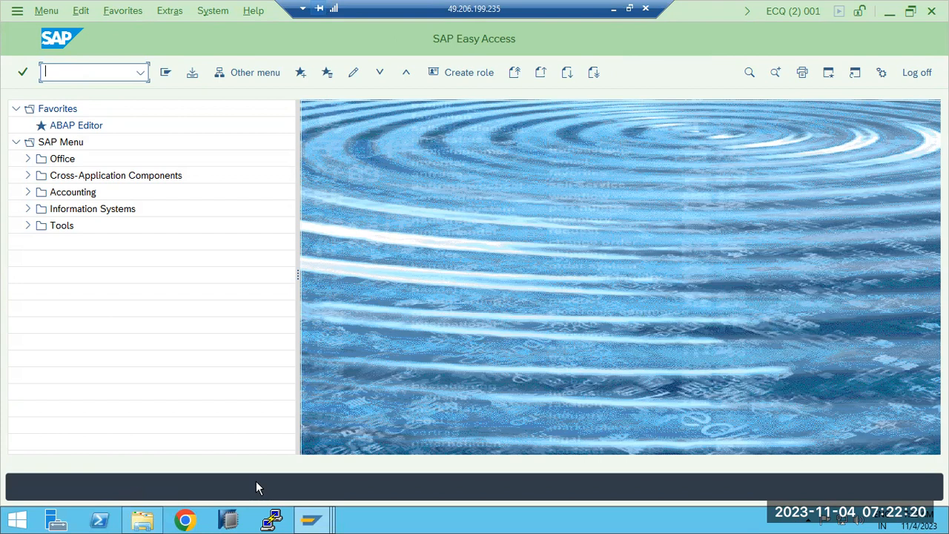
type("st22")
key("Return")
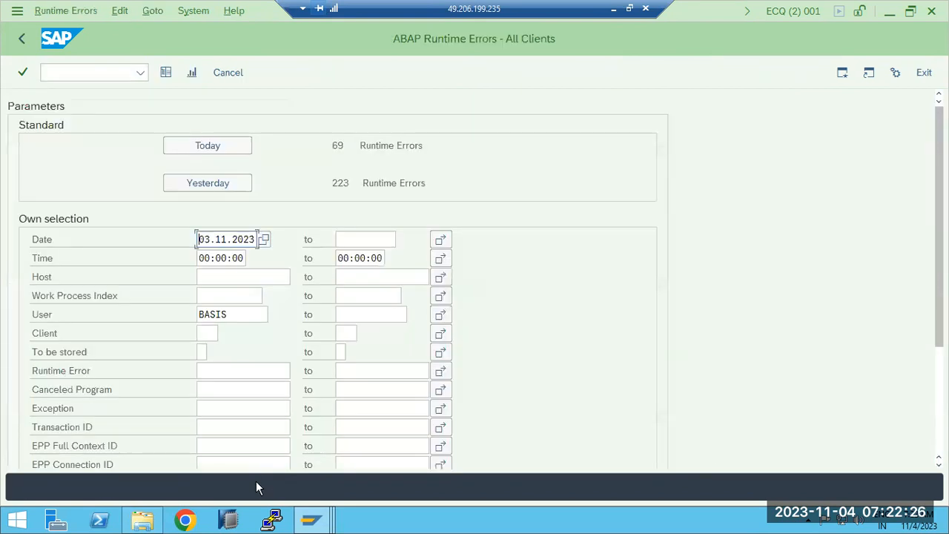
left_click(204, 189)
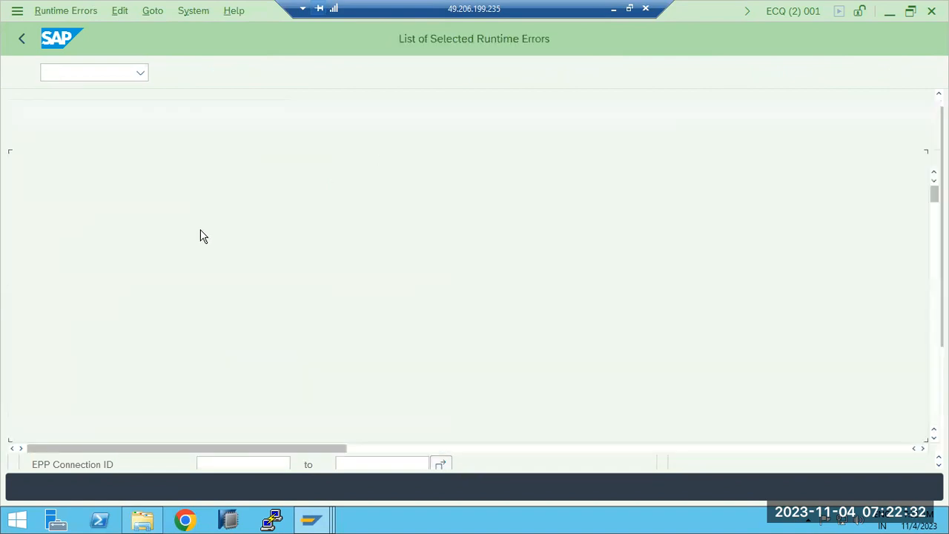
- Scroll through the runtime error list and refresh it
scroll(255, 360, "down", 4)
scroll(255, 360, "down", 10)
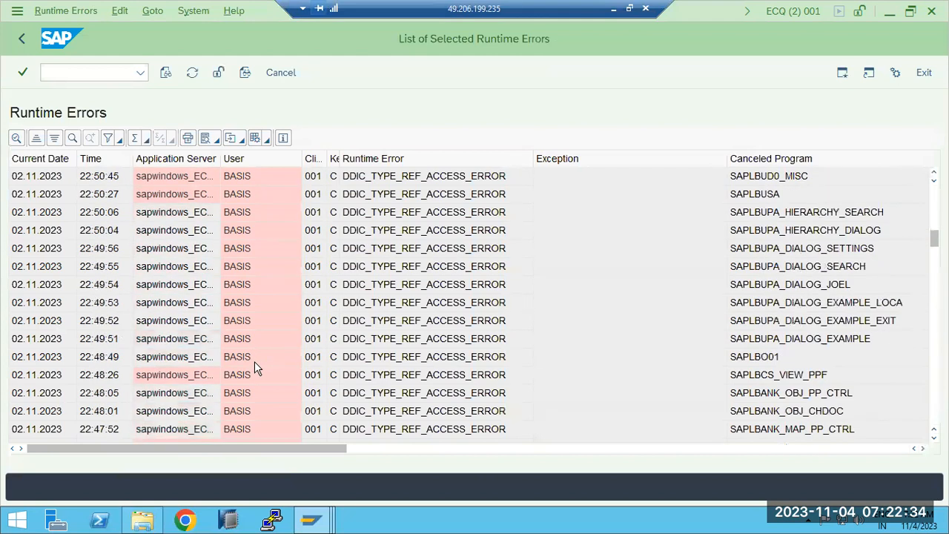
left_click(21, 42)
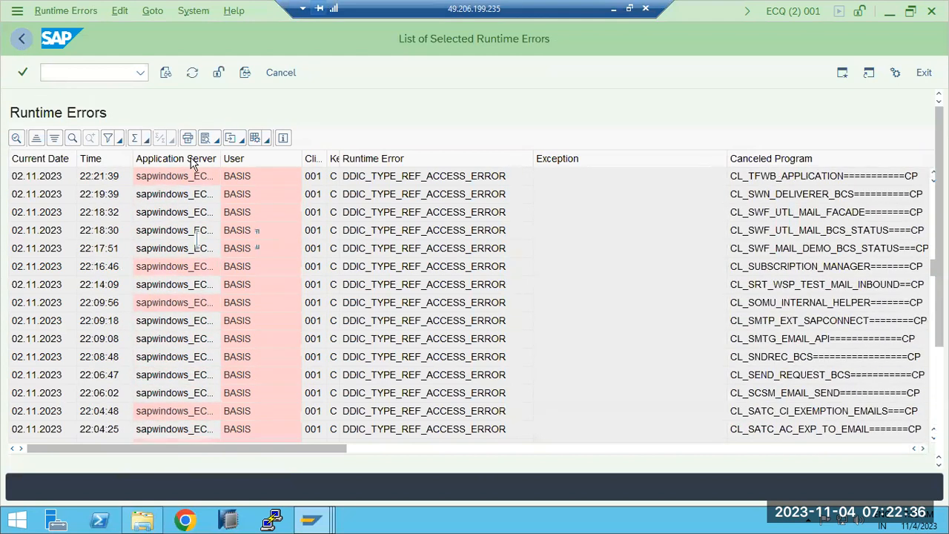
left_click(207, 152)
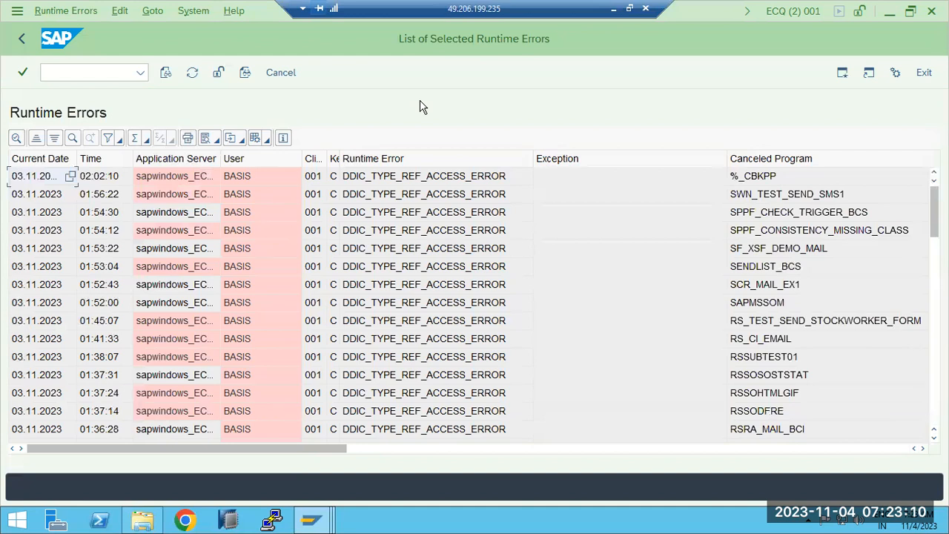
left_click(188, 138)
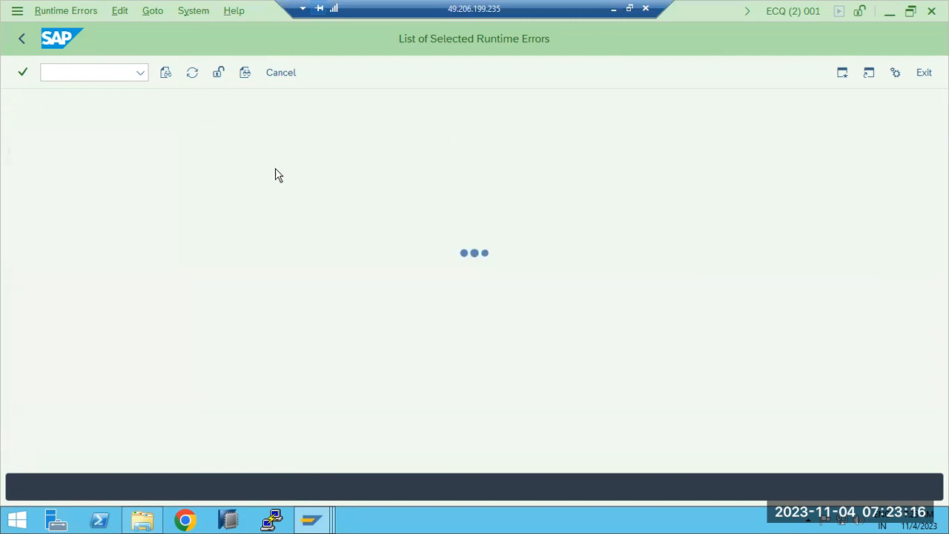
- Open printing of the runtime error list and choose output device OFFICE from the device search help
left_click_drag(273, 124, 533, 95)
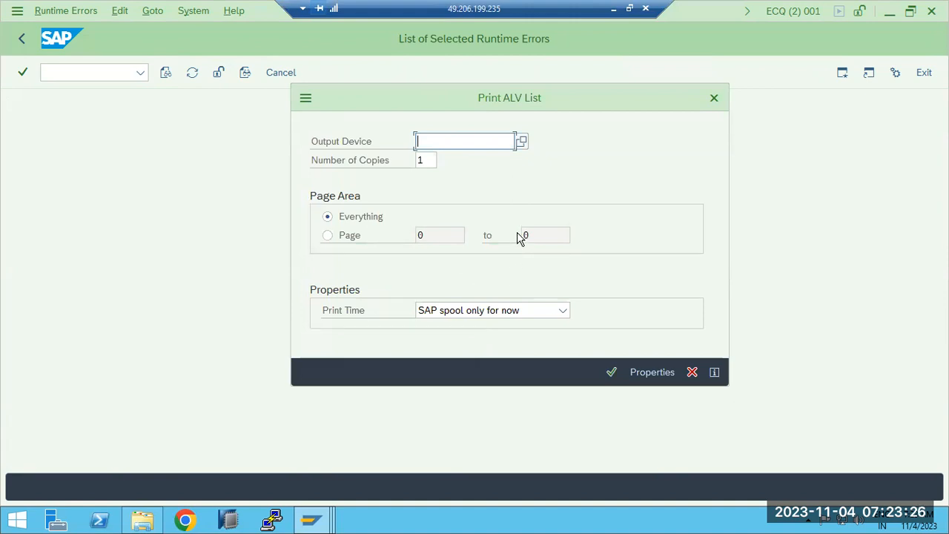
left_click(523, 141)
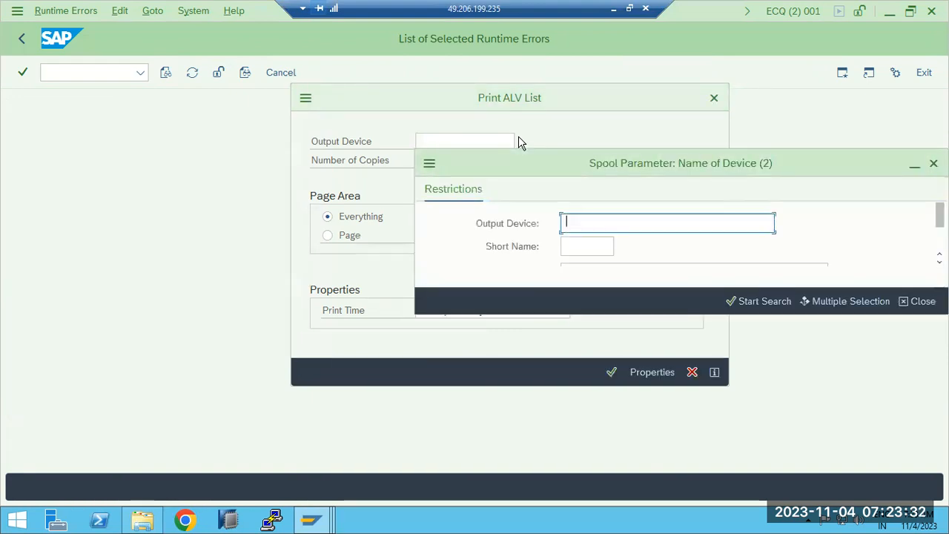
left_click(736, 297)
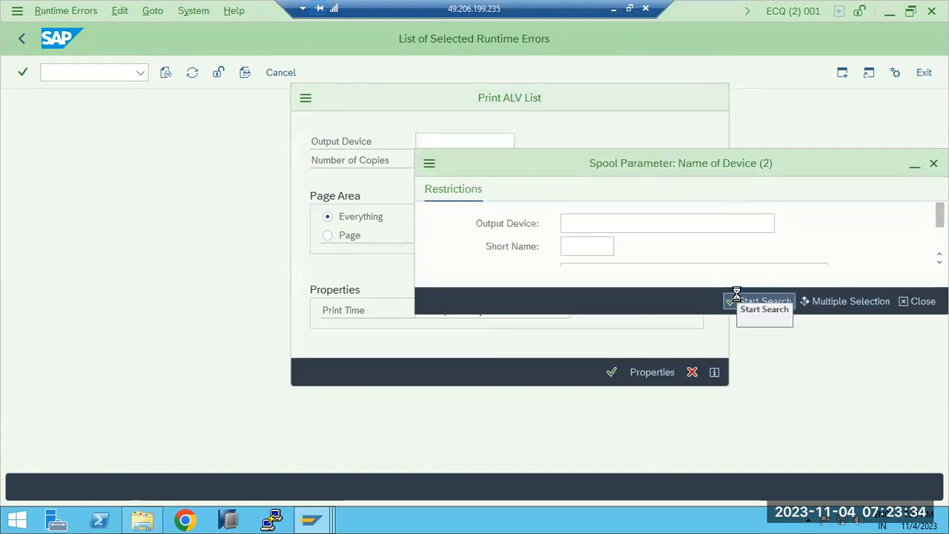
double_click(440, 291)
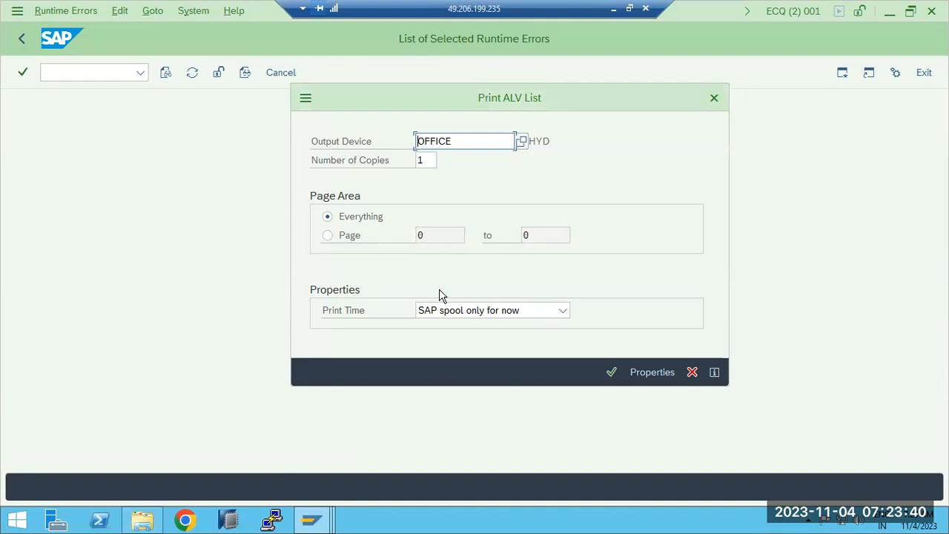
left_click(327, 236)
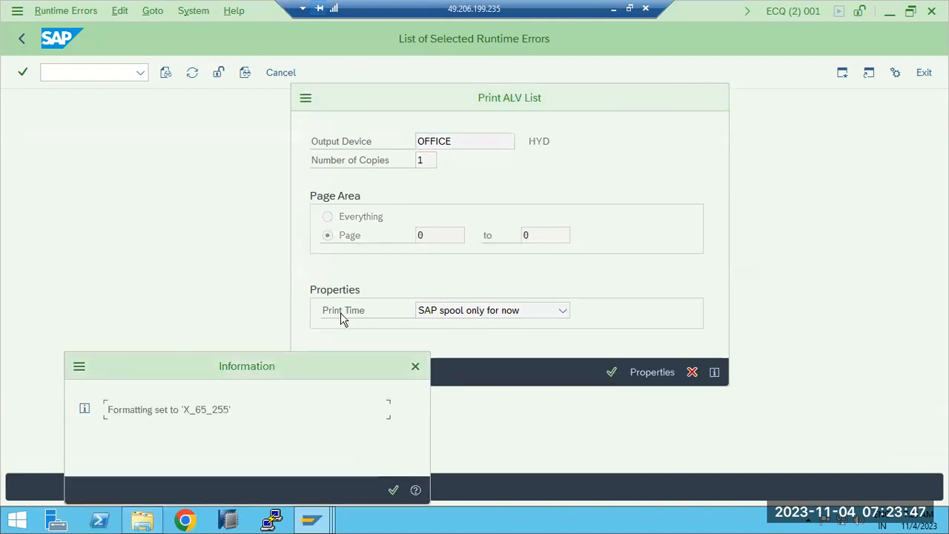
left_click(393, 490)
left_click(370, 219)
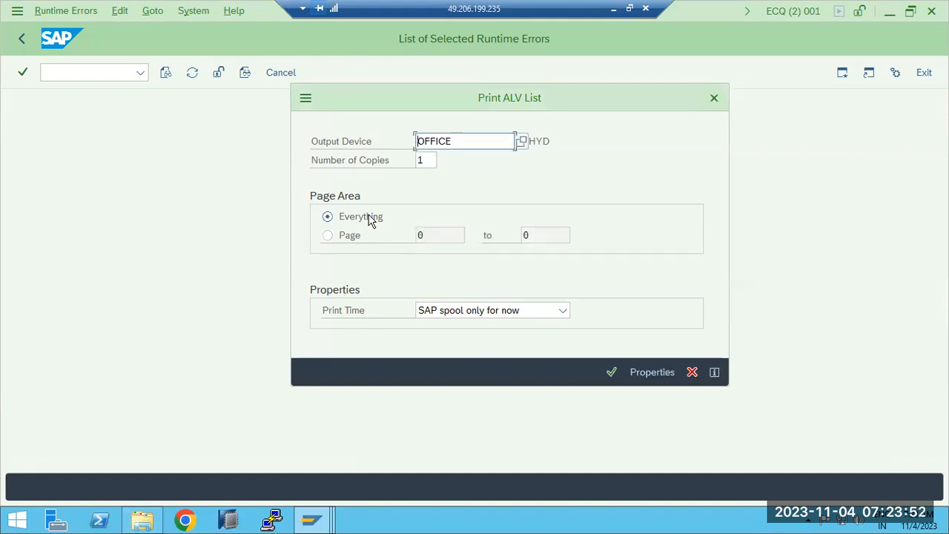
- Set the print time to Immediately and send the runtime error list to the printer
left_click(437, 312)
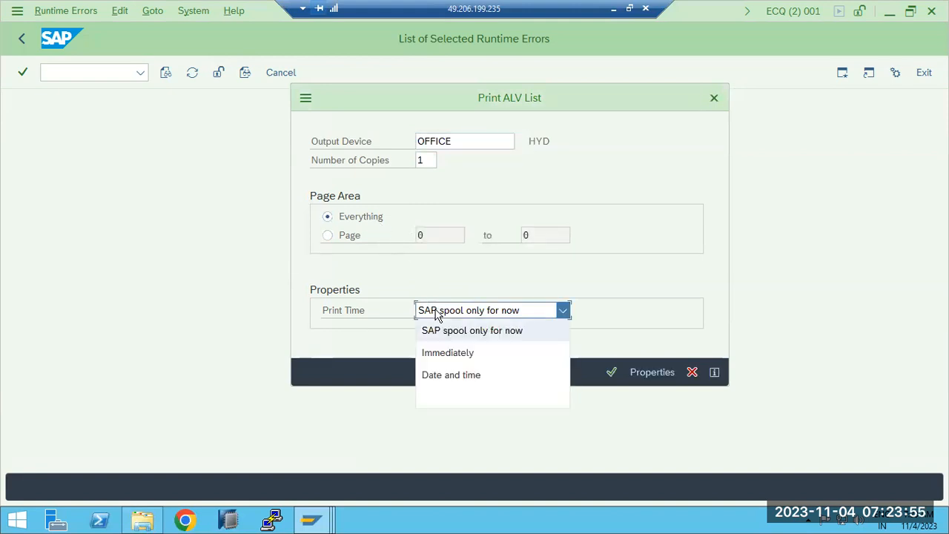
left_click(452, 353)
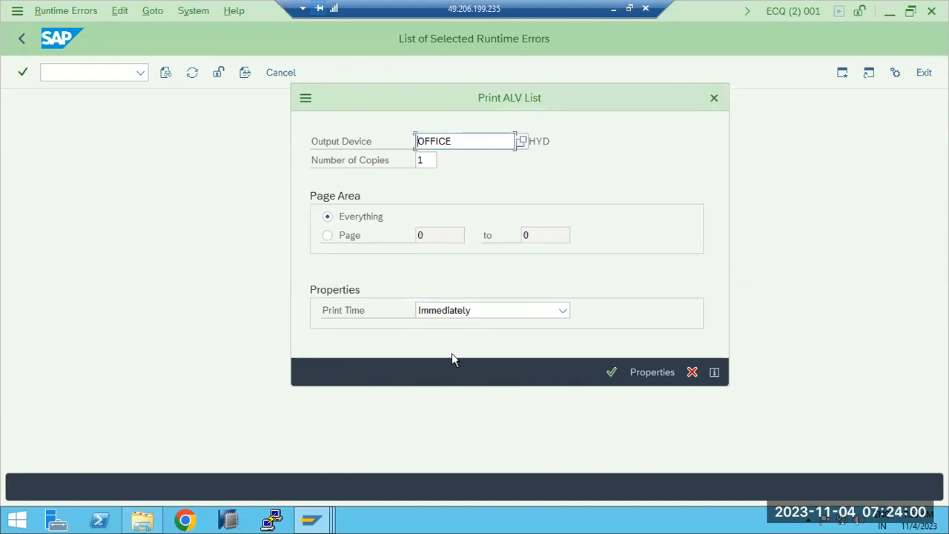
left_click(613, 374)
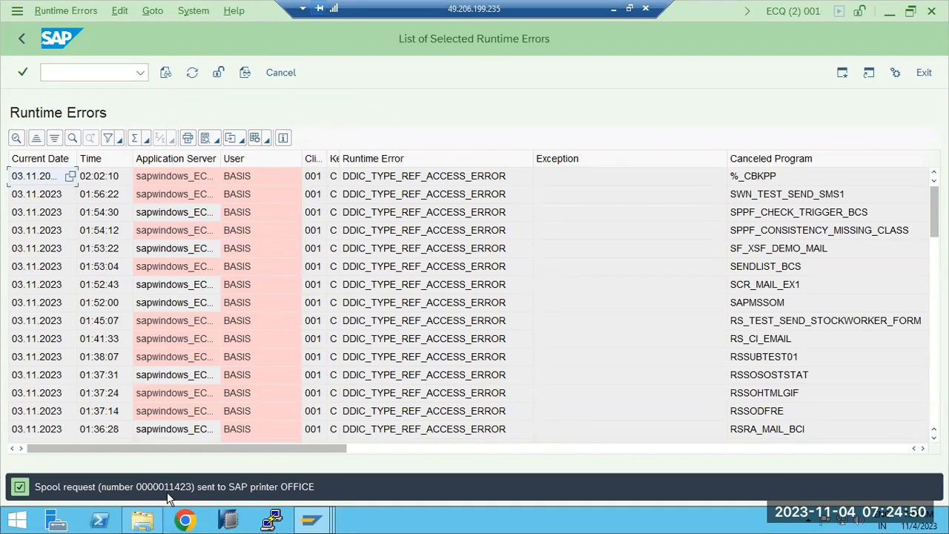
- Run transaction SP01 and list today's spool requests created by BASIS
left_click(103, 73)
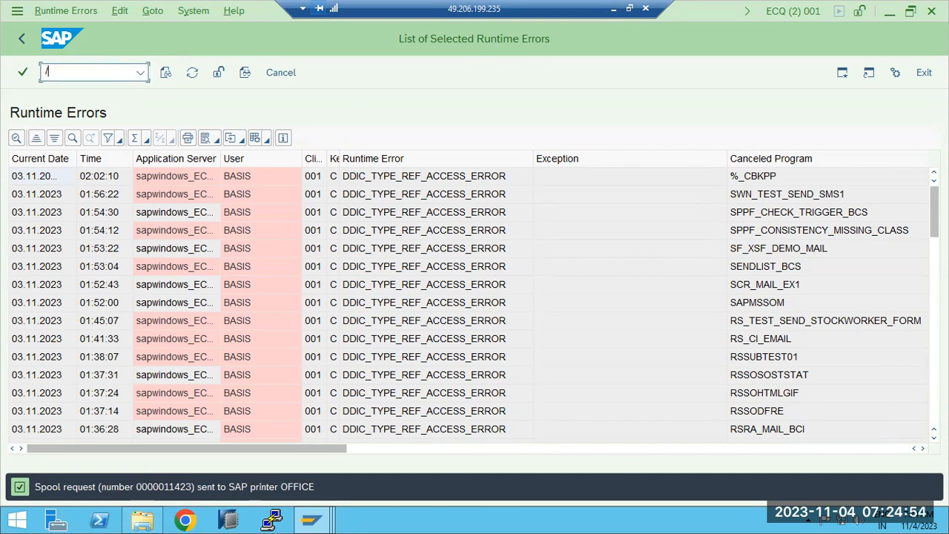
type("/nsp01")
key("Return")
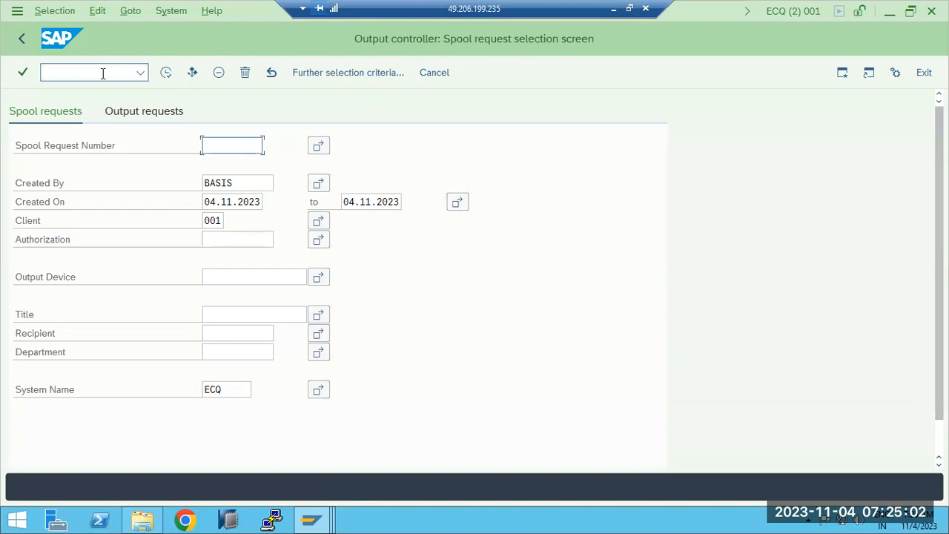
left_click(244, 189)
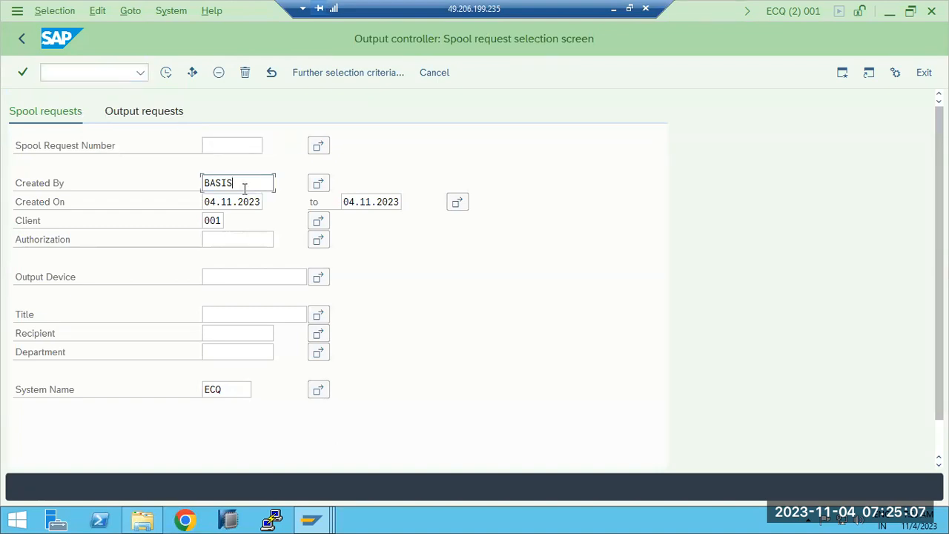
left_click(167, 75)
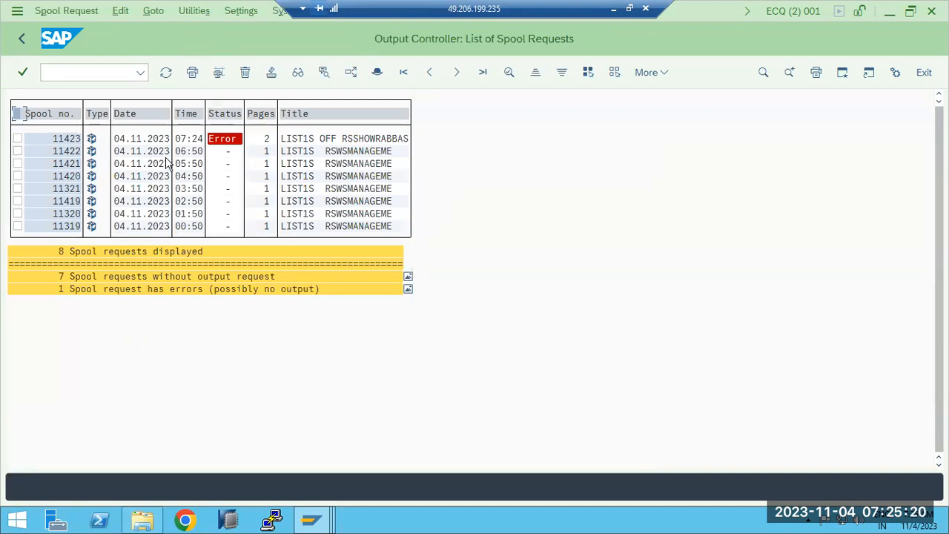
- Open the failed spool request's output request and read its spool error log
double_click(218, 142)
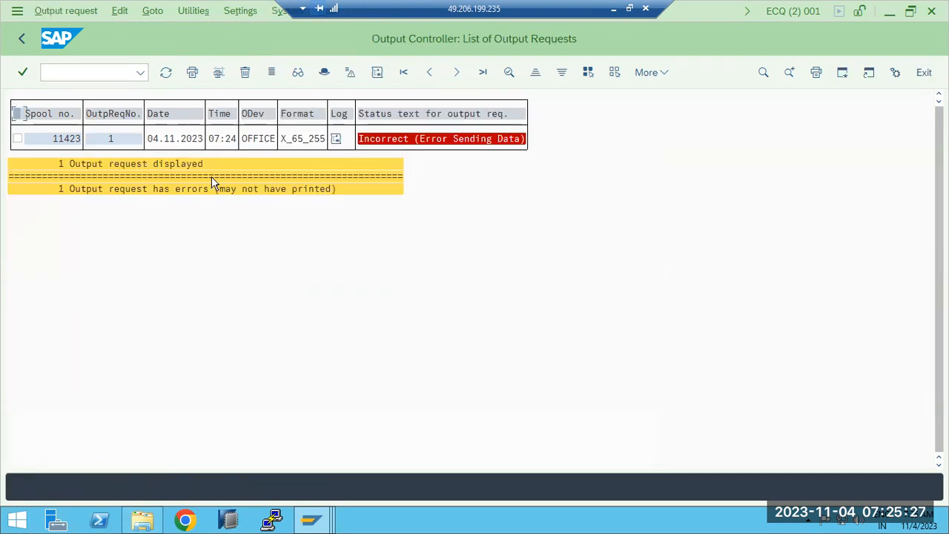
left_click(336, 139)
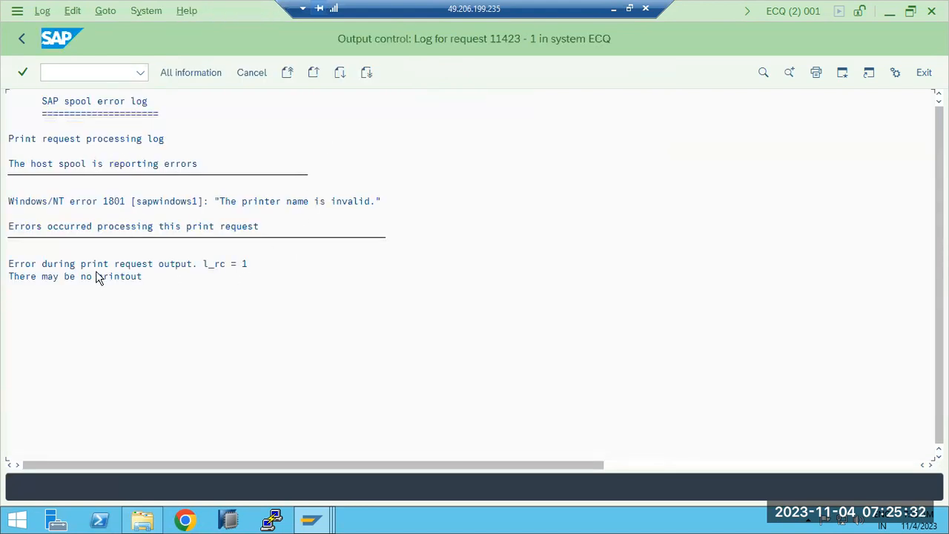
left_click(38, 264)
left_click(94, 201)
left_click(164, 201)
left_click(267, 202)
- Leave the spool screens and open output device OFFICE from the device list in the first session
left_click(21, 40)
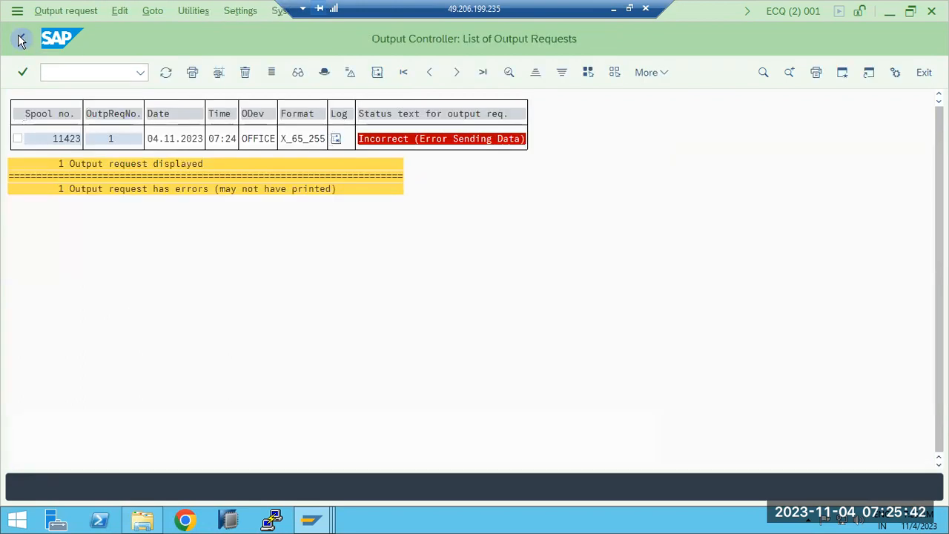
left_click(21, 39)
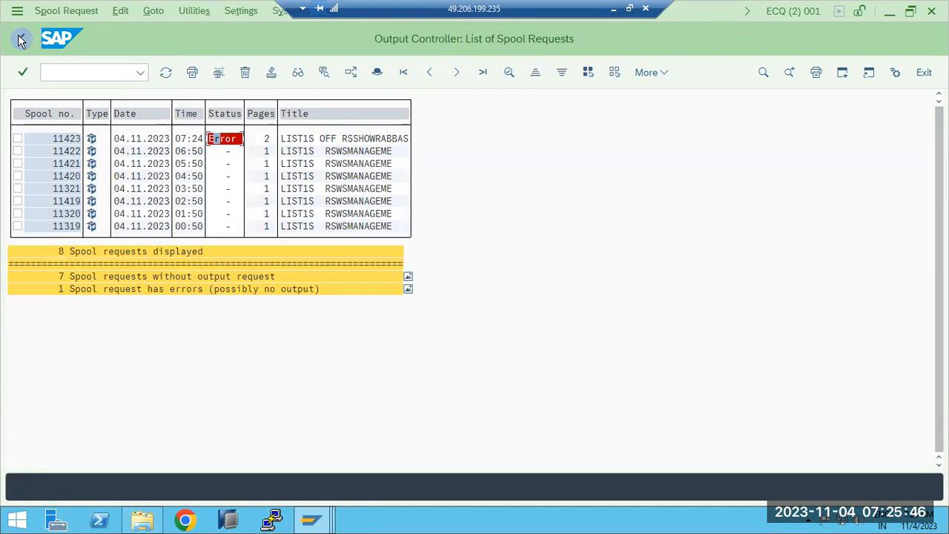
left_click(20, 41)
left_click(20, 40)
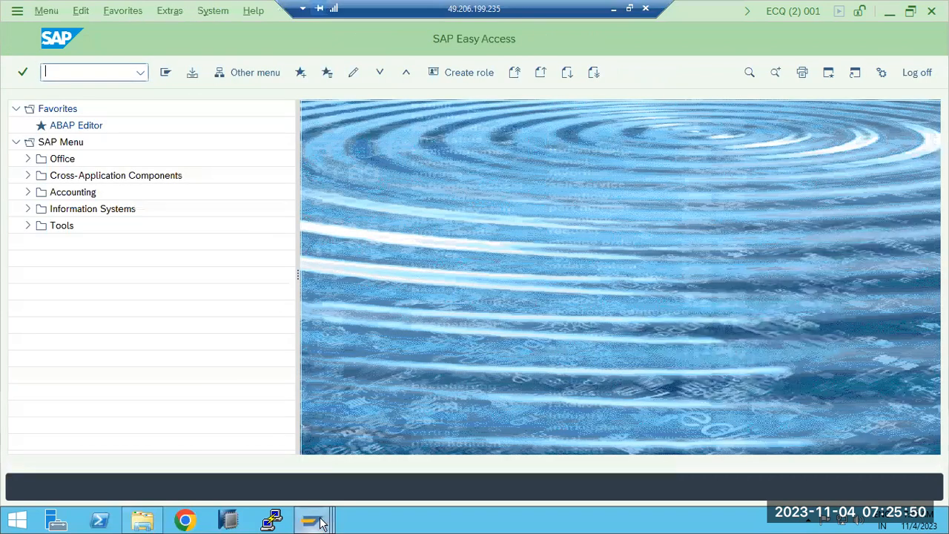
mouse_move(323, 520)
left_click(342, 455)
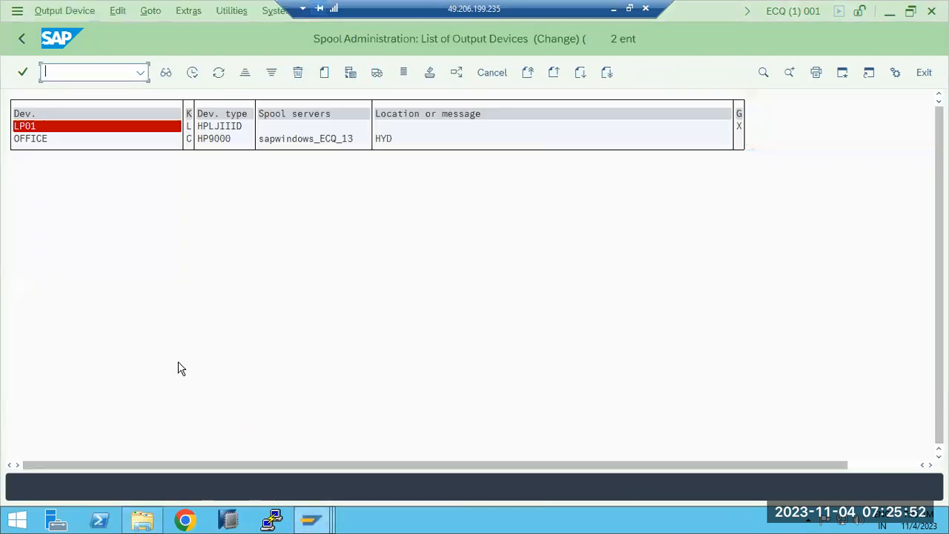
double_click(33, 141)
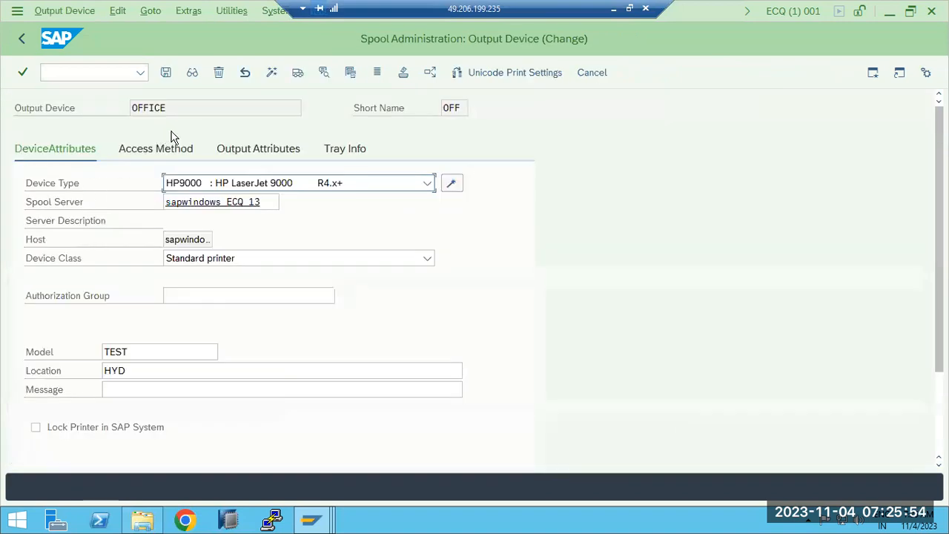
- Change OFFICE's host spool access method to G: Front End Printing with Control Tech. and save the device
left_click(179, 148)
left_click(203, 187)
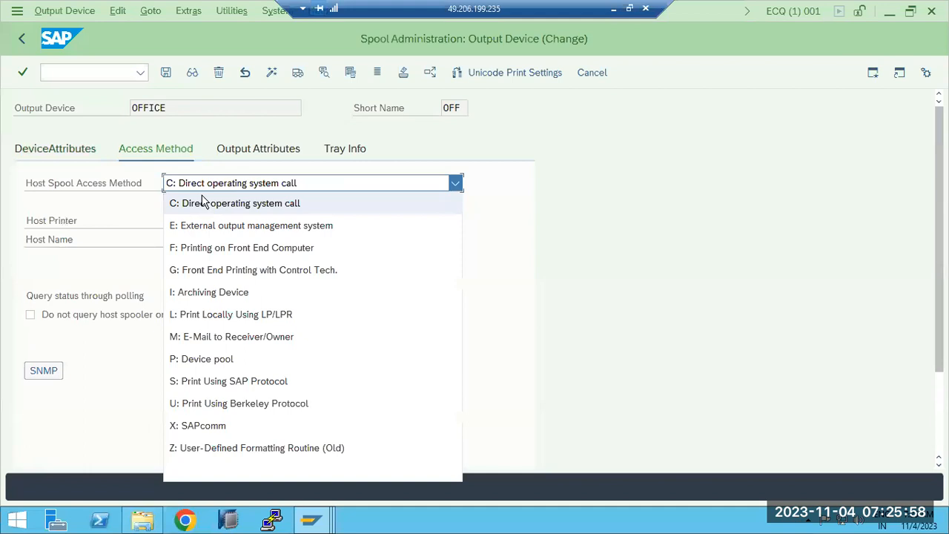
left_click(218, 272)
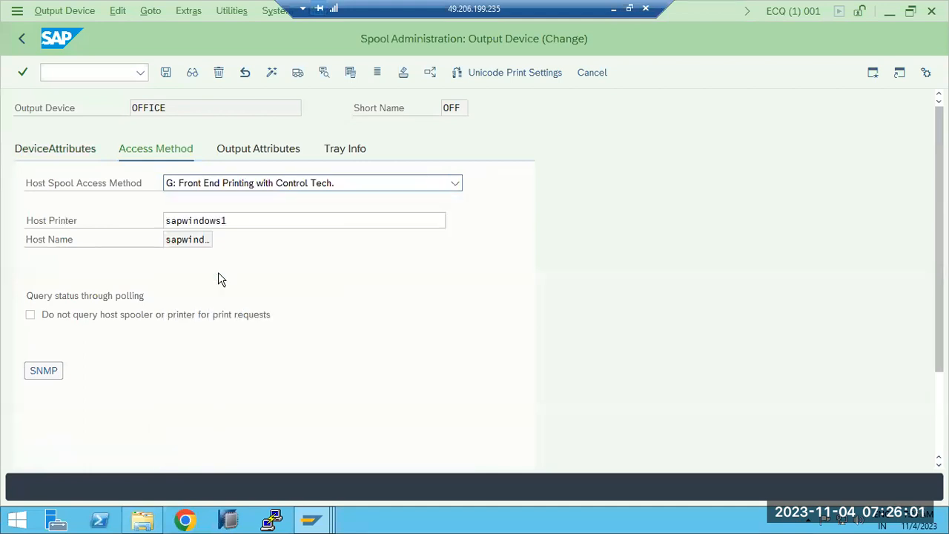
left_click(167, 72)
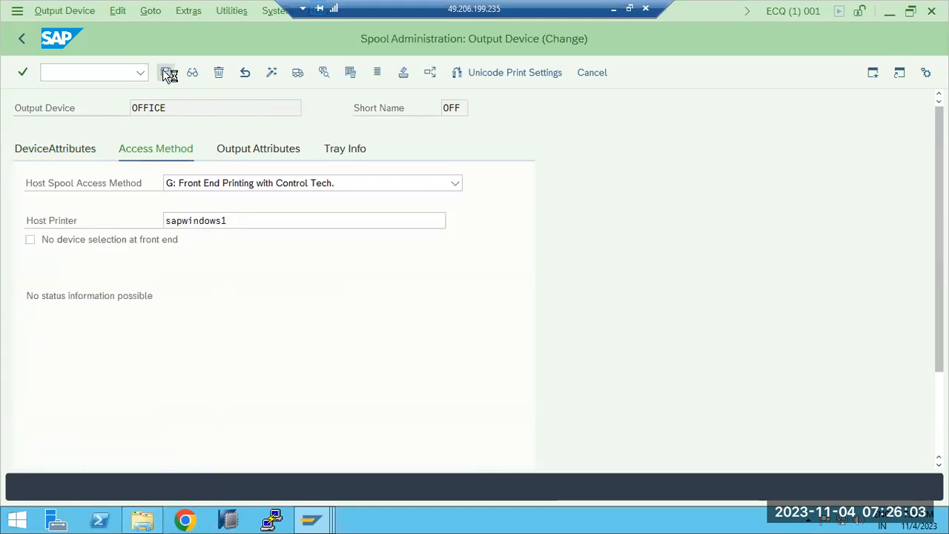
left_click(23, 40)
left_click(23, 41)
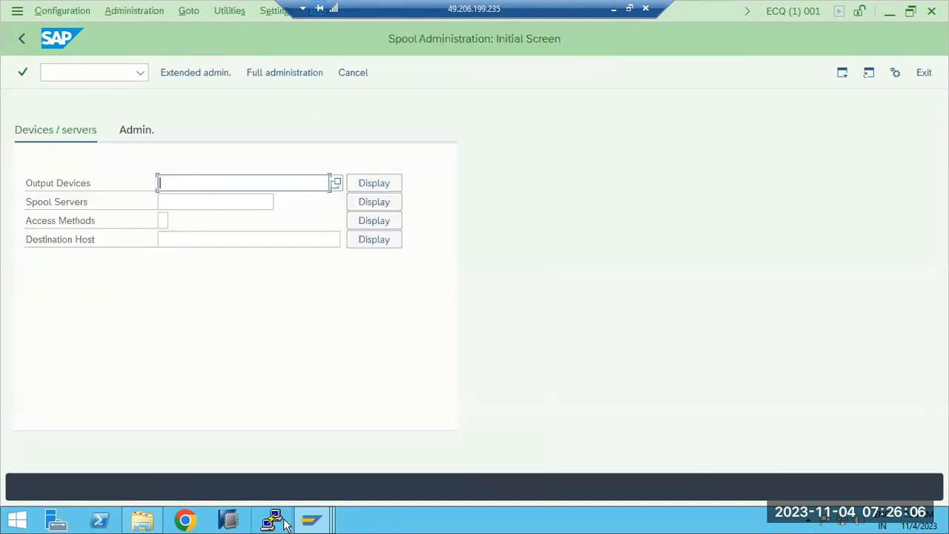
- Switch to the second session, run ST22 and display yesterday's runtime errors
mouse_move(312, 520)
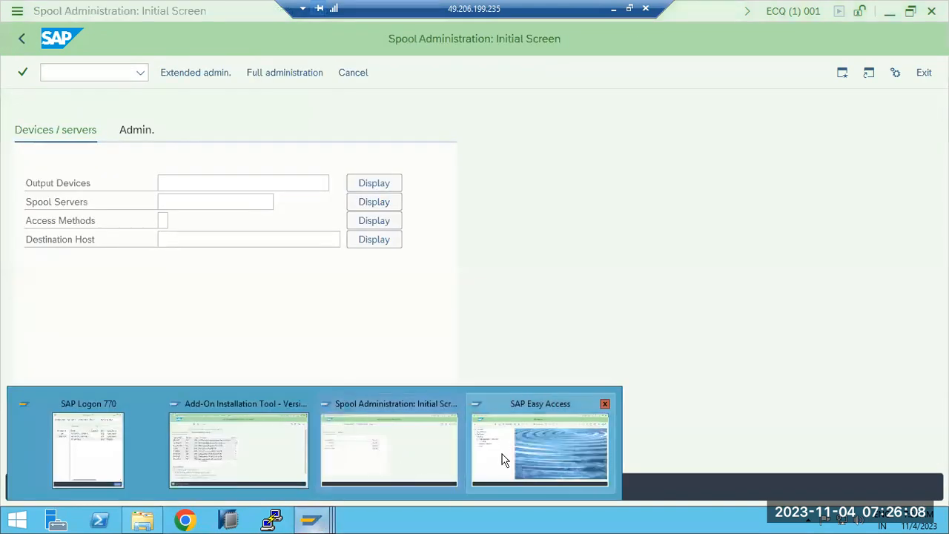
left_click(522, 448)
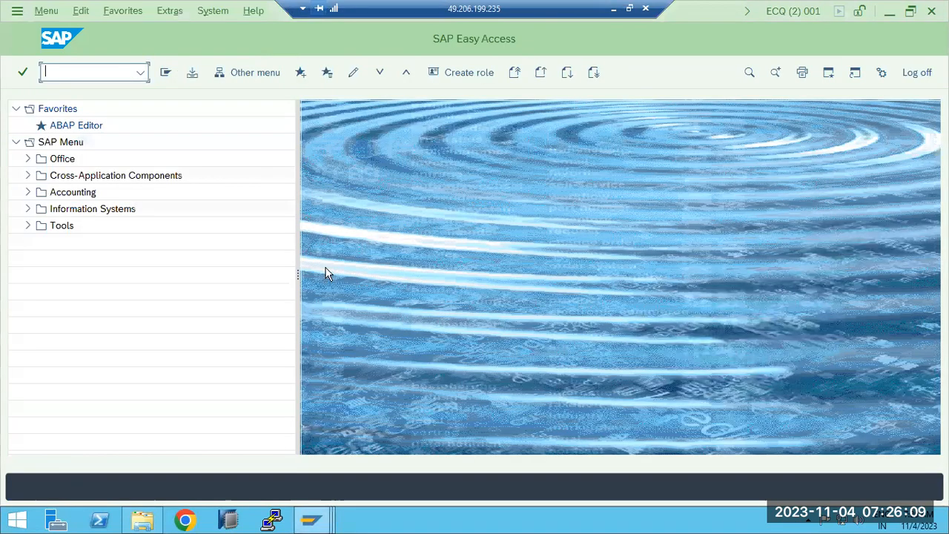
left_click(84, 80)
type("st22")
key("Return")
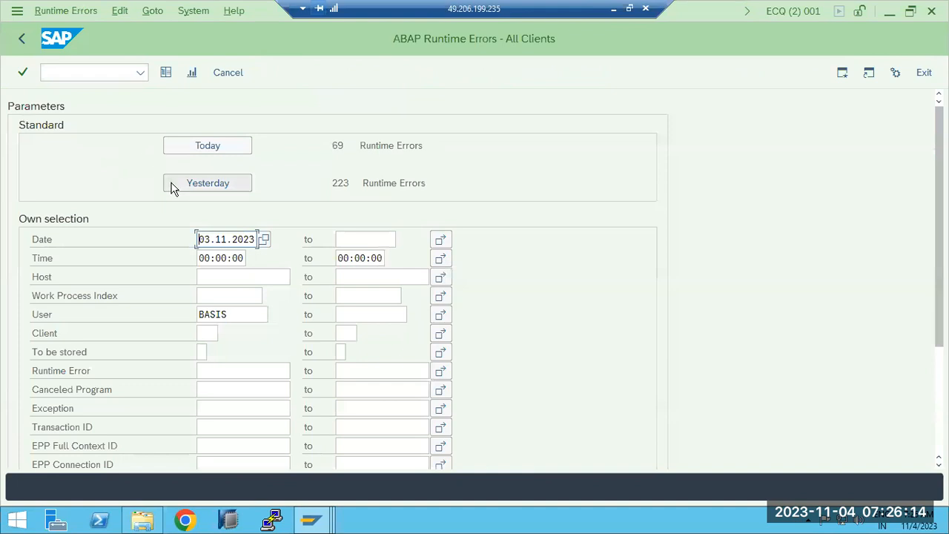
left_click(175, 186)
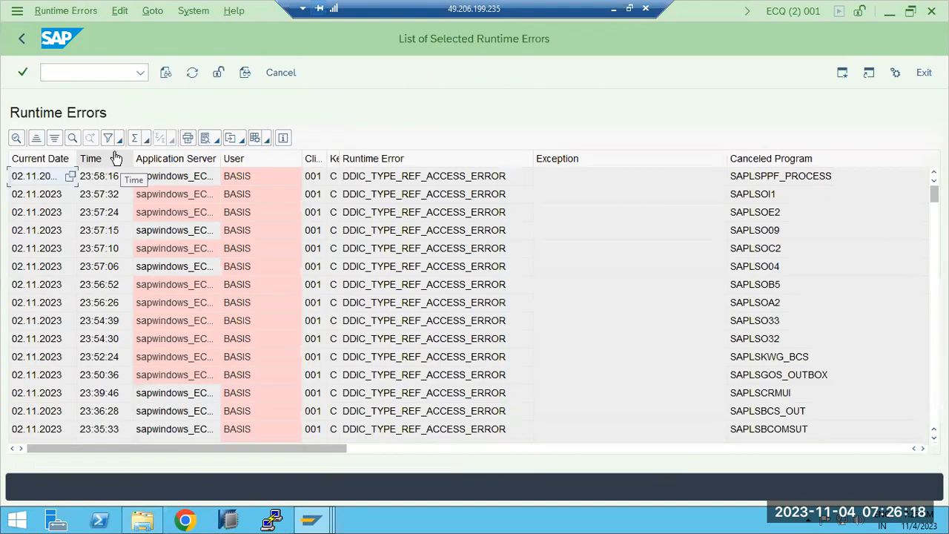
- Start printing the runtime error list and pick output device OFFICE from the search help
left_click(187, 138)
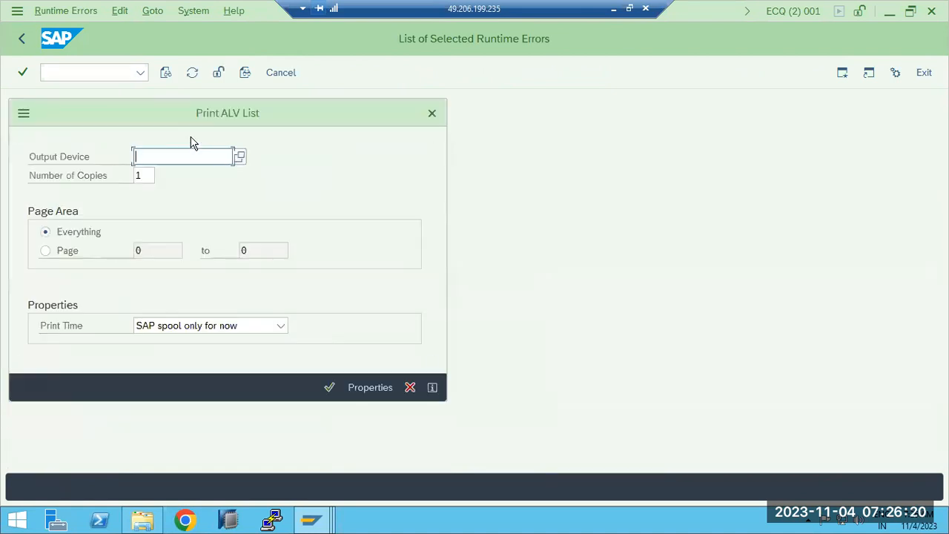
left_click(239, 157)
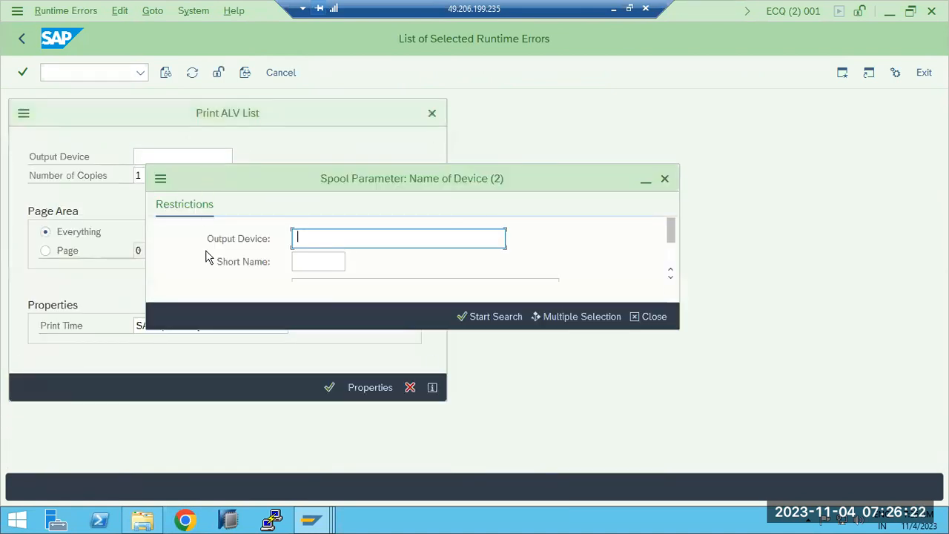
left_click(466, 317)
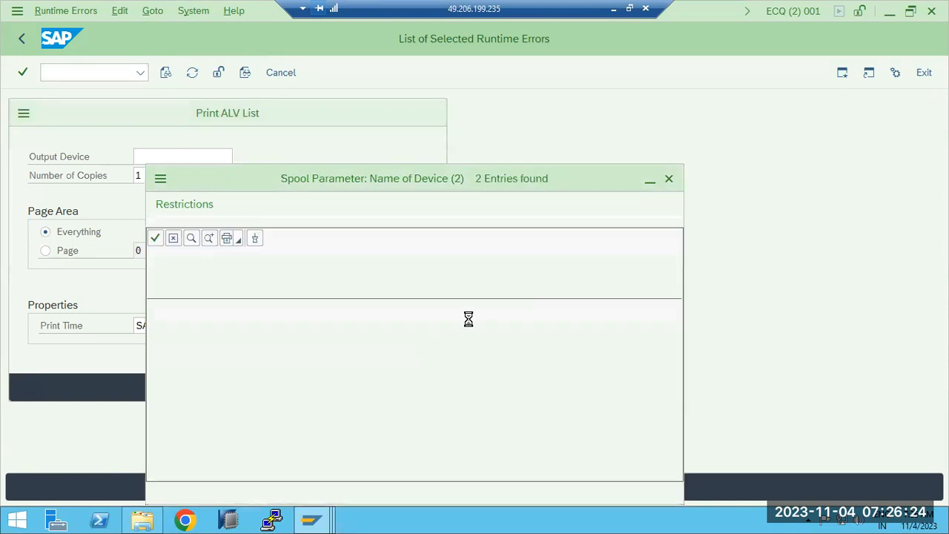
double_click(214, 304)
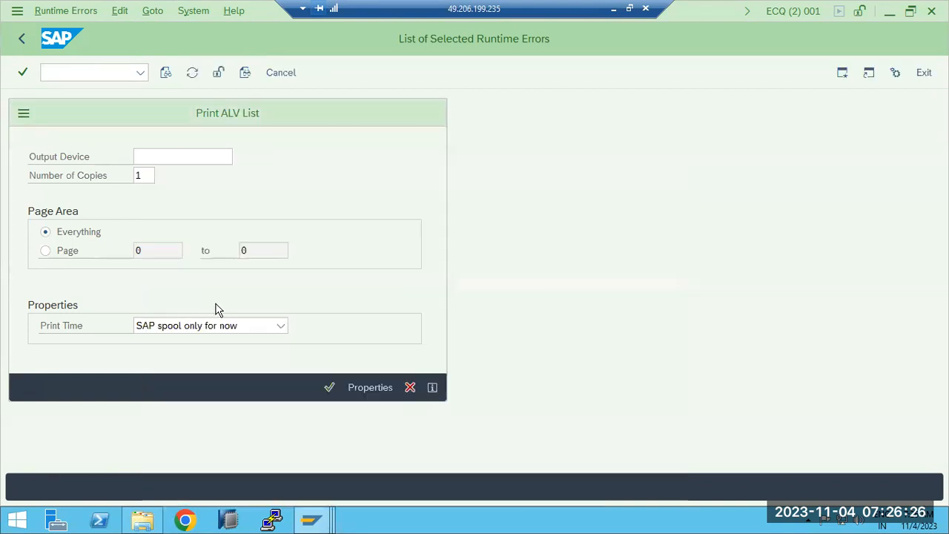
- Set the print time to Immediately and send the runtime error list to the printer
left_click(258, 328)
left_click(193, 369)
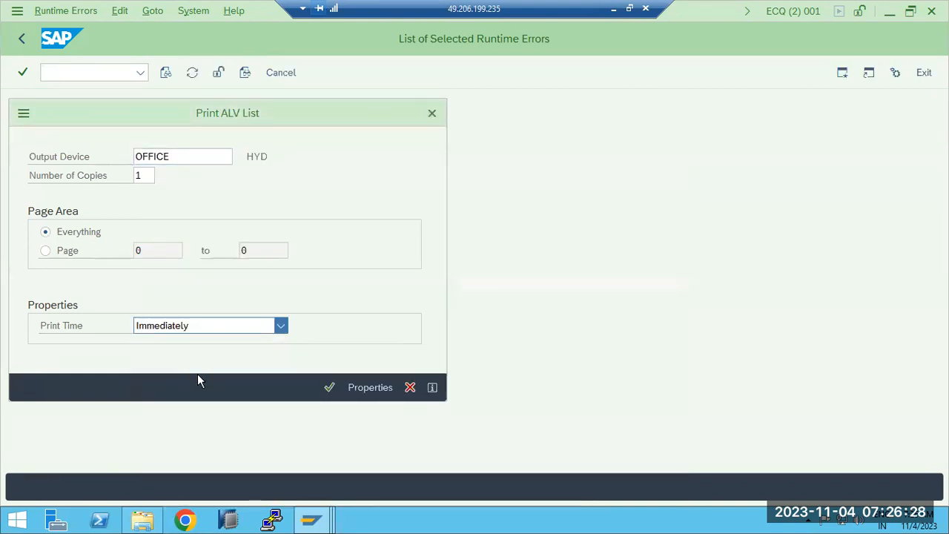
key("Return")
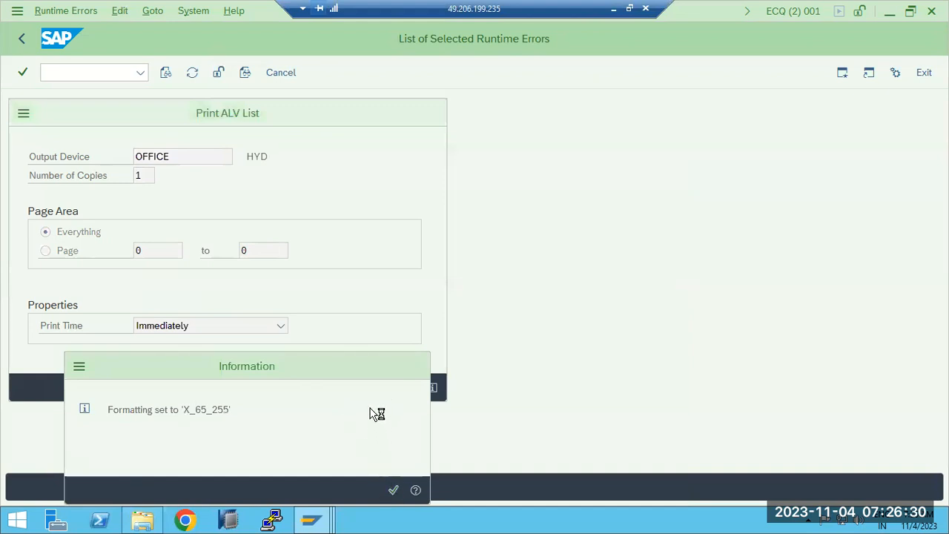
key("Return")
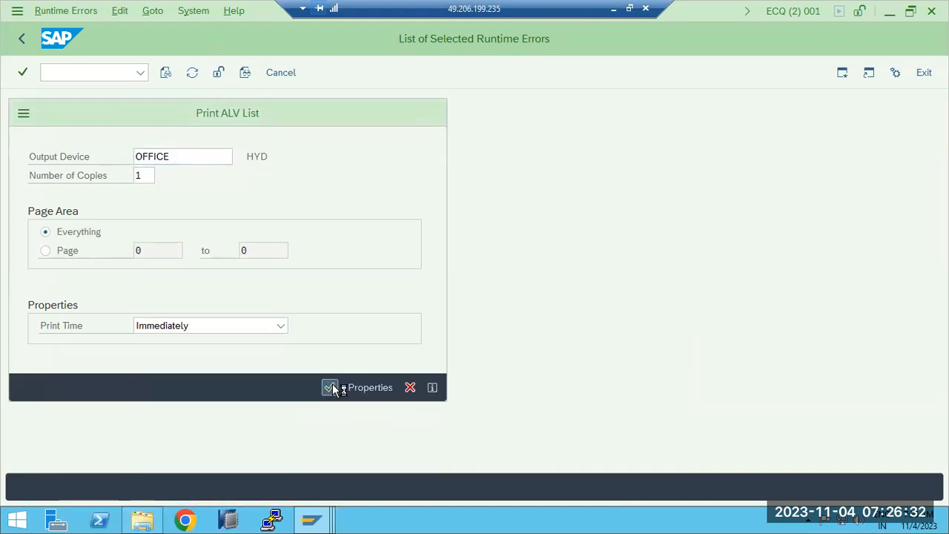
- Confirm the print and choose Microsoft Print to PDF as the front-end Windows printer
left_click(332, 387)
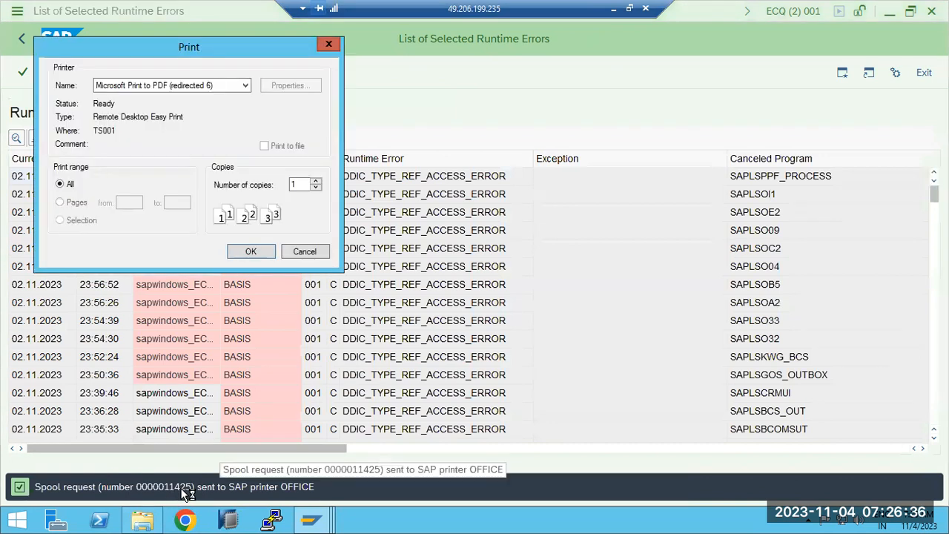
left_click_drag(183, 44, 431, 139)
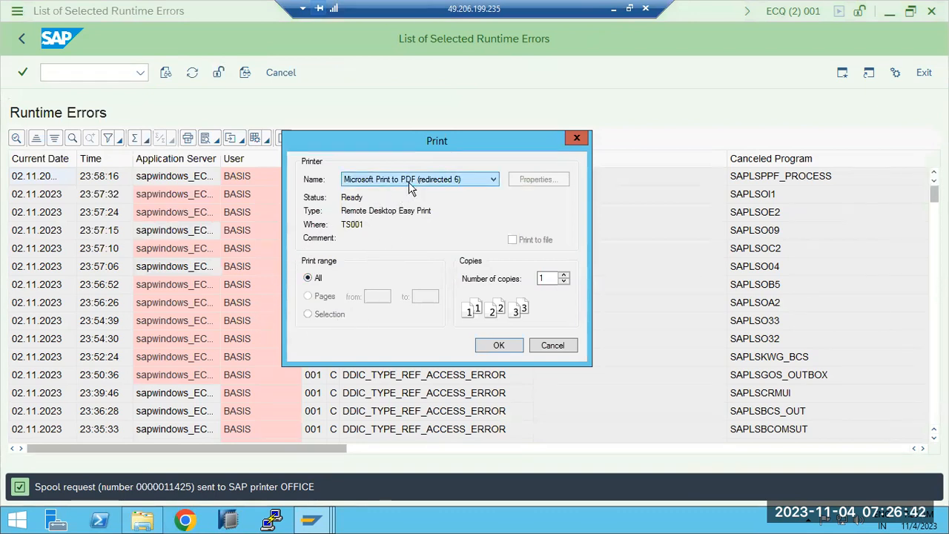
left_click(463, 181)
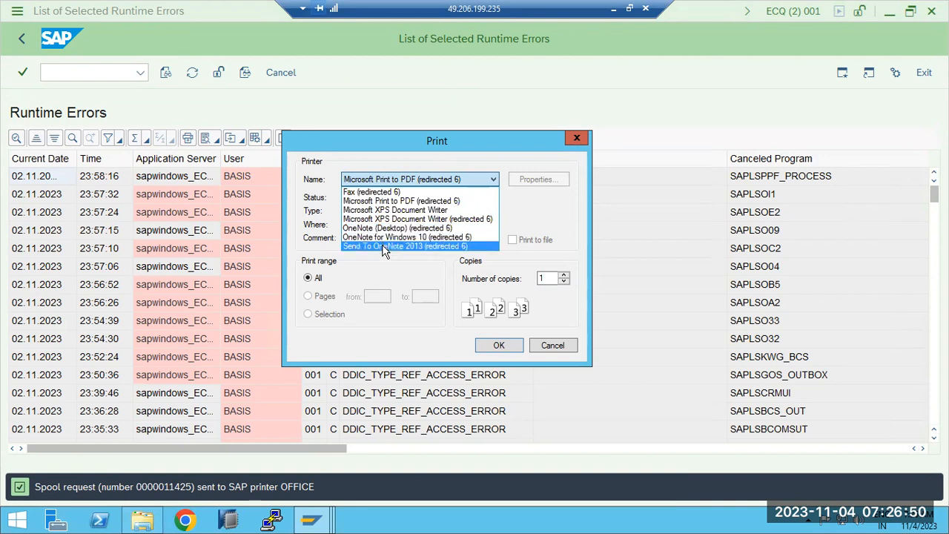
left_click(375, 201)
left_click(489, 347)
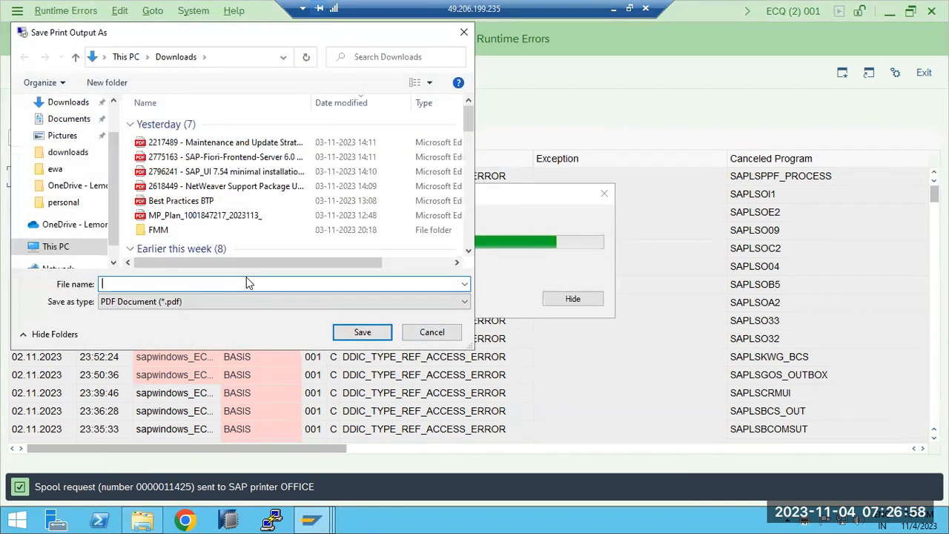
- Save the PDF print output as 12345 in the Downloads folder
type("1")
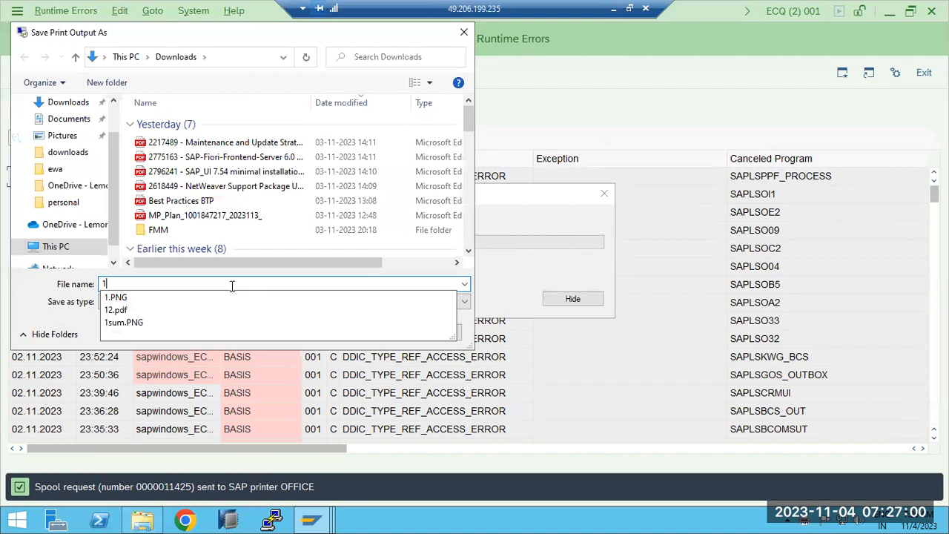
type("2345")
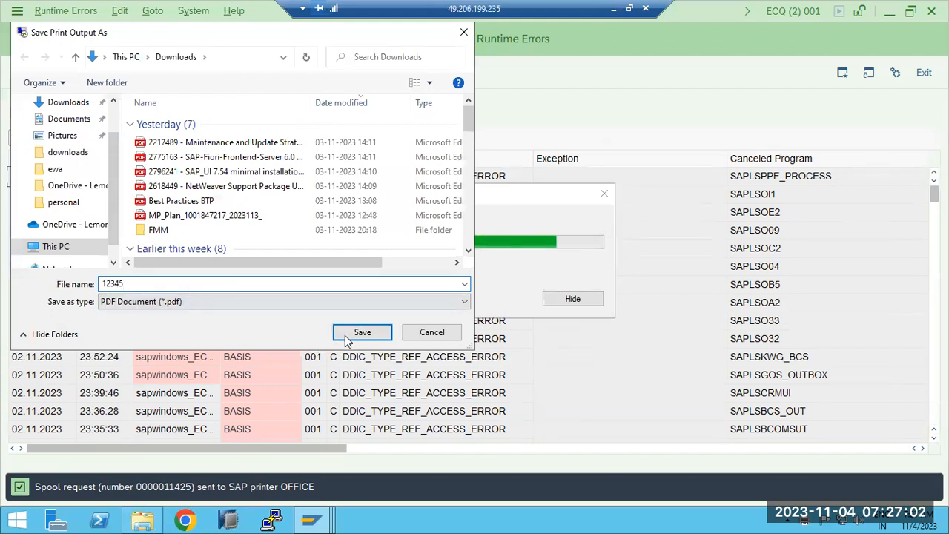
left_click(346, 336)
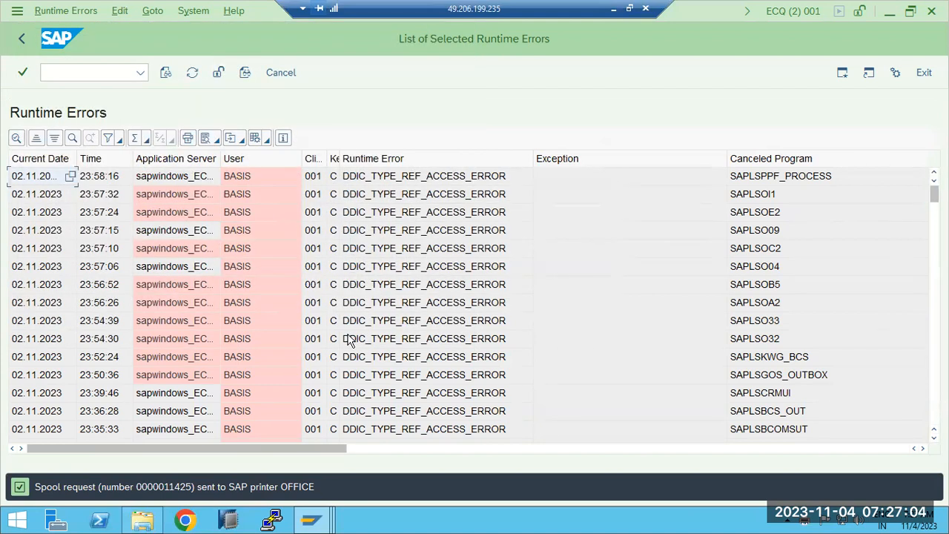
- Open the local Downloads folder to check for the saved 12345 PDF
left_click(612, 9)
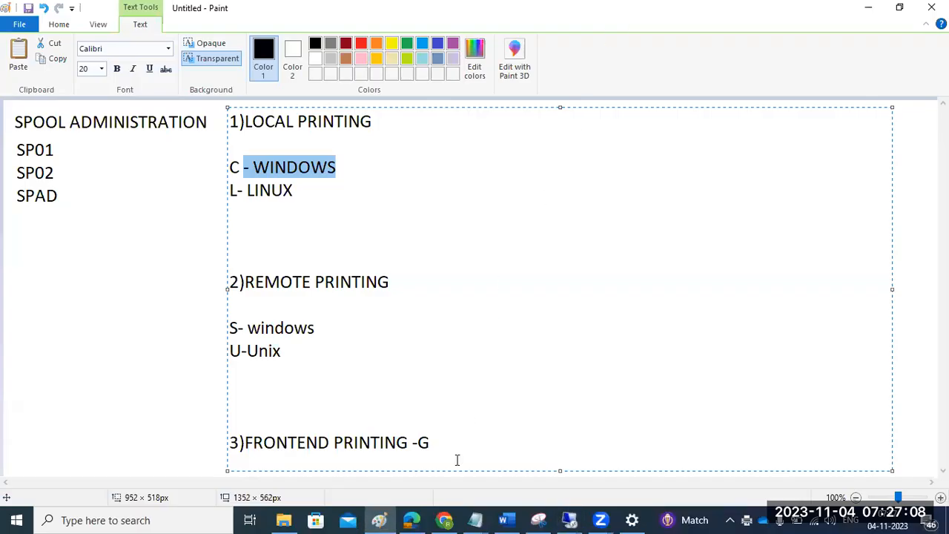
left_click(284, 520)
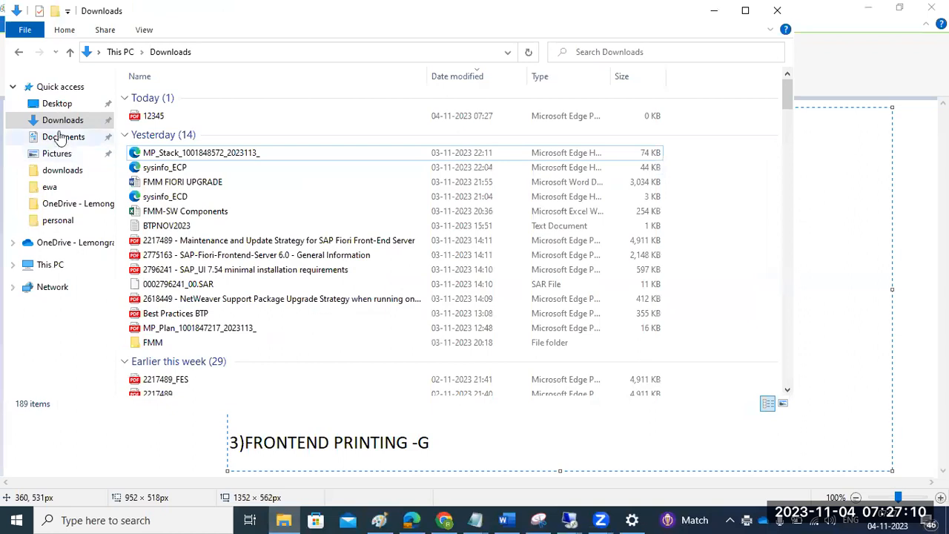
left_click(60, 125)
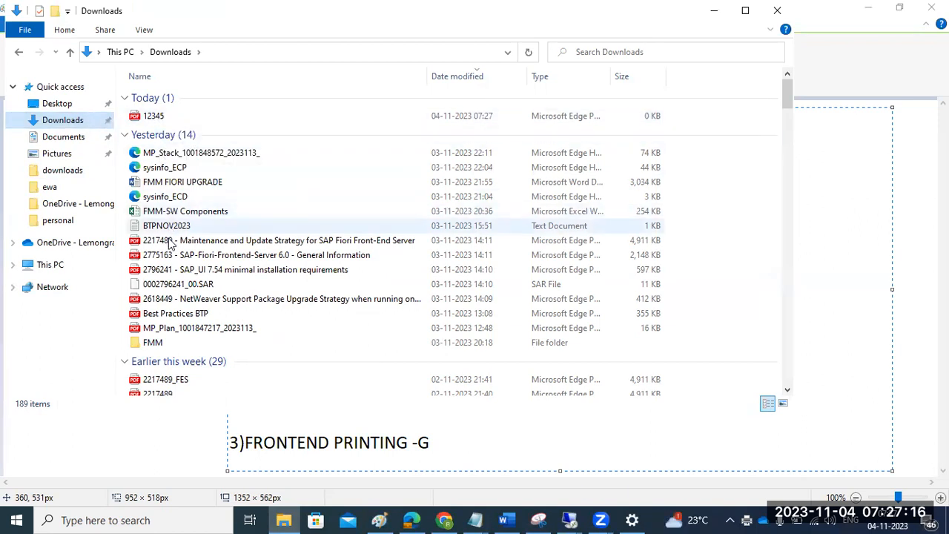
left_click(285, 520)
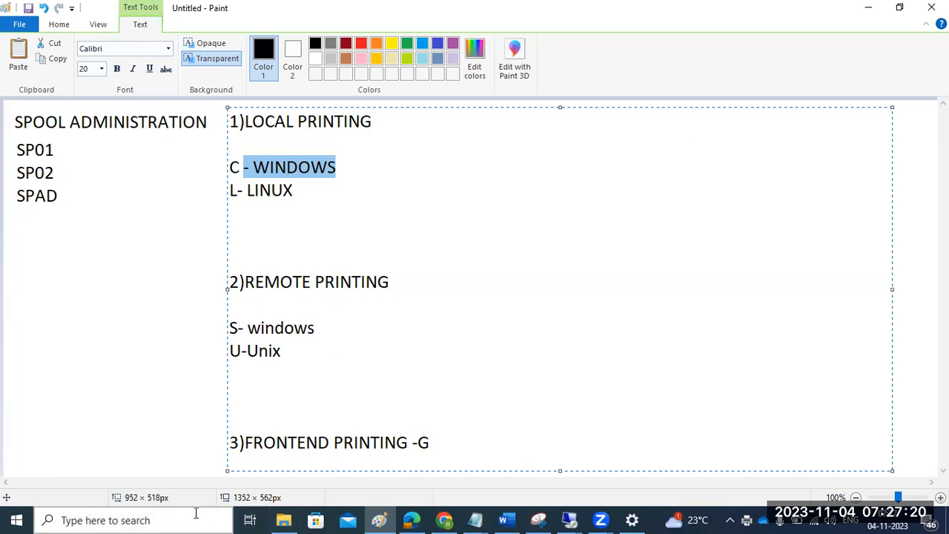
- Open the local Printers & scanners settings and review the installed printers
left_click(174, 519)
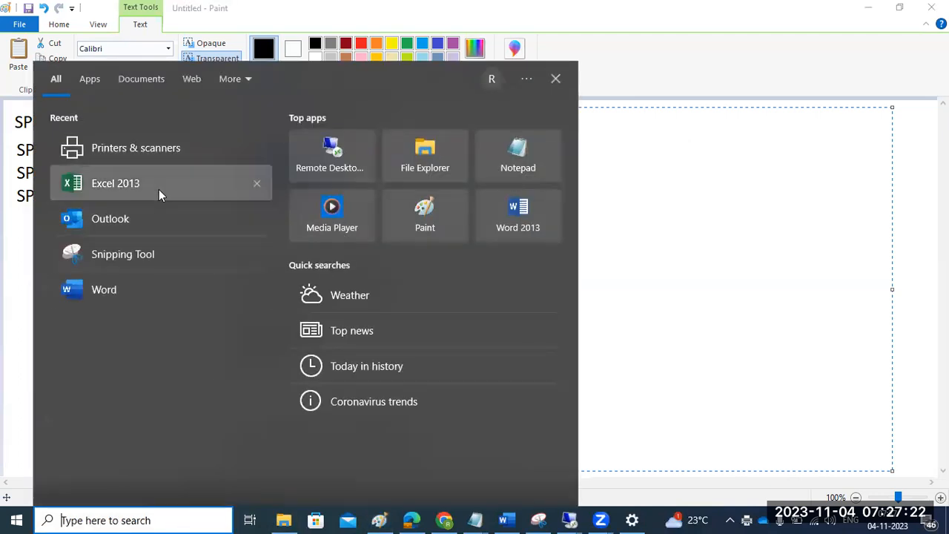
left_click(153, 153)
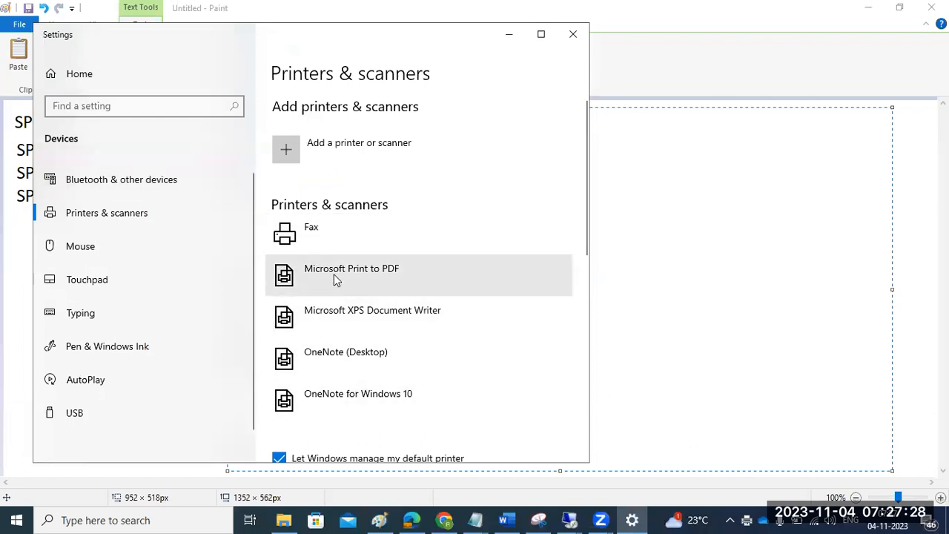
scroll(344, 397, "down", 2)
scroll(353, 404, "up", 2)
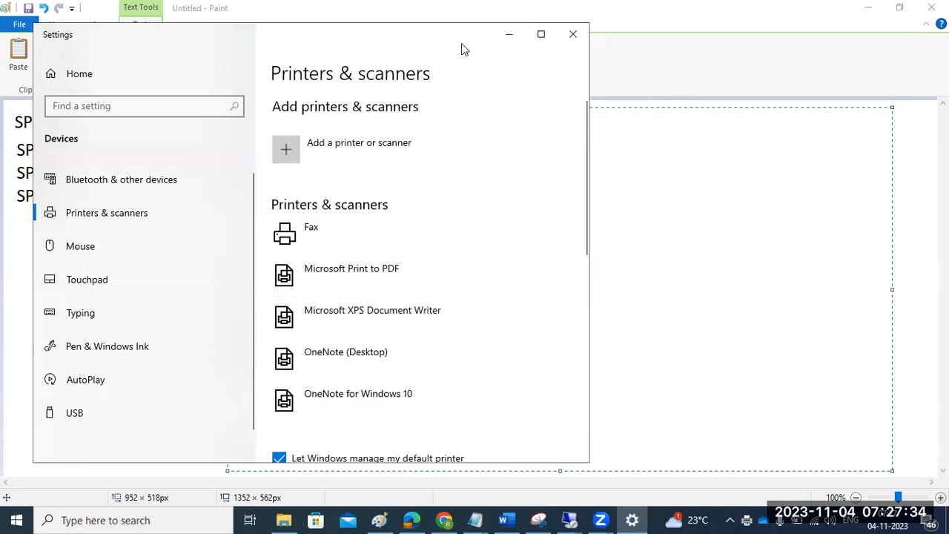
left_click(676, 135)
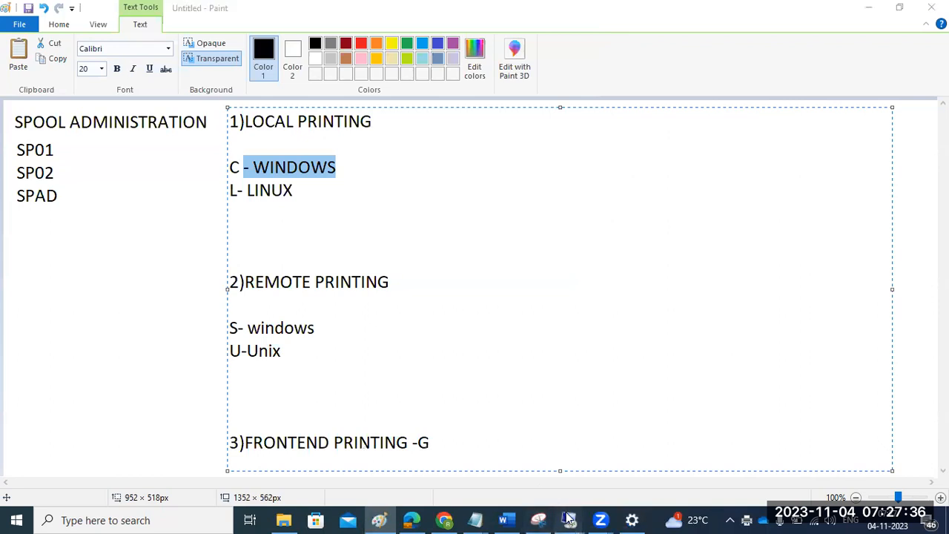
- Return to the first SAP session, run SP01 and list the spool requests
mouse_move(557, 502)
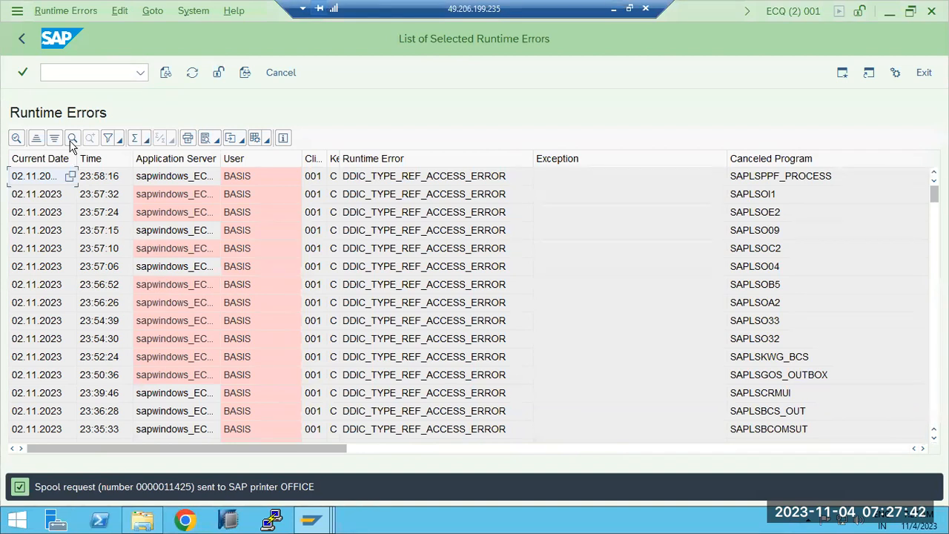
left_click(27, 48)
mouse_move(312, 519)
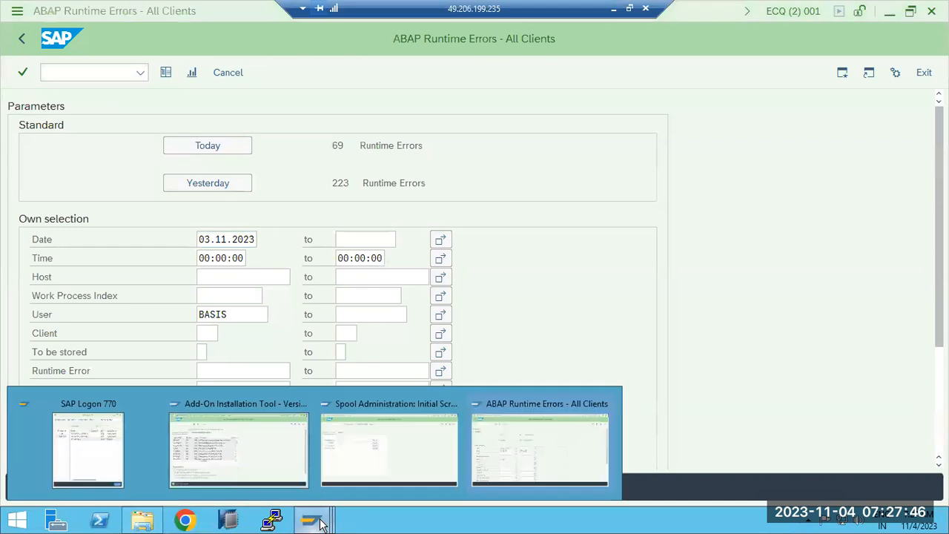
left_click(390, 445)
left_click(16, 38)
left_click(56, 71)
type("sp01")
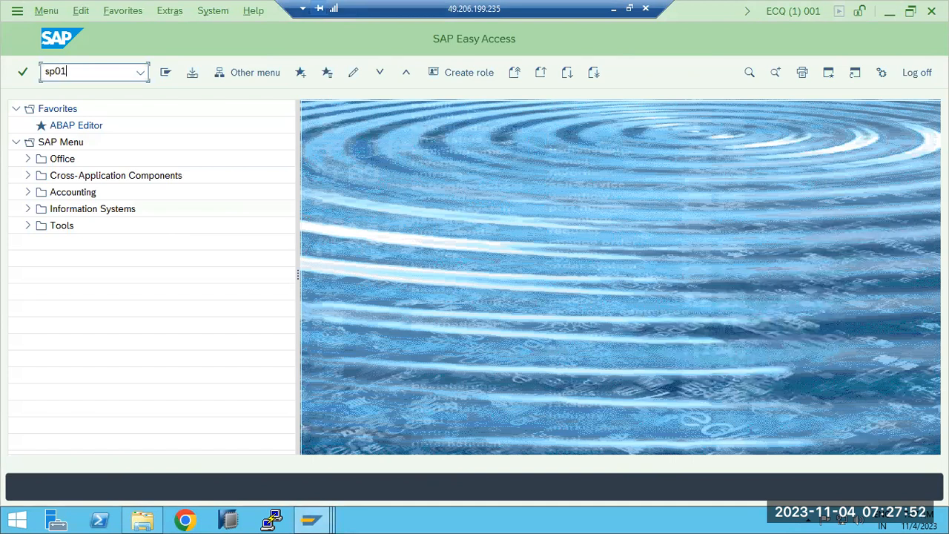
key("Return")
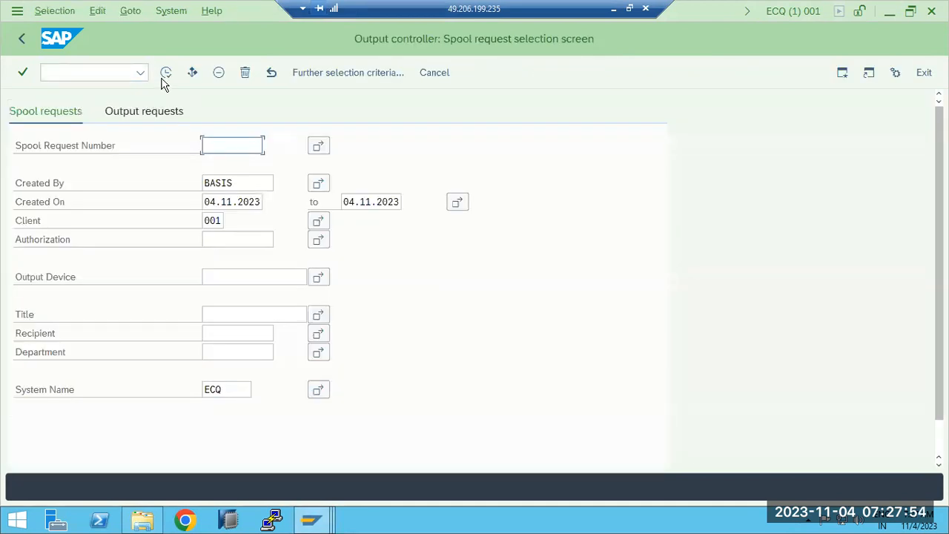
left_click(163, 77)
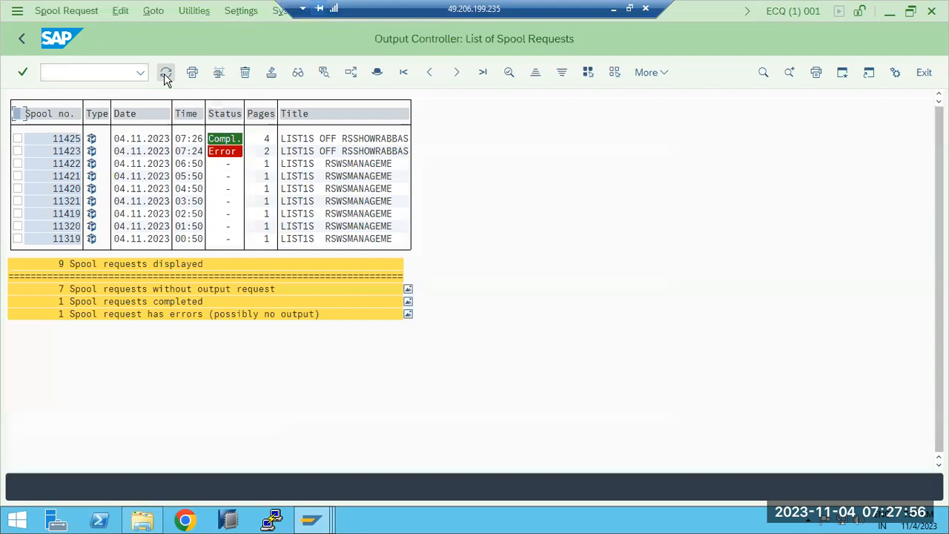
- Open the output request of spool 11425 and examine its status description
left_click(221, 141)
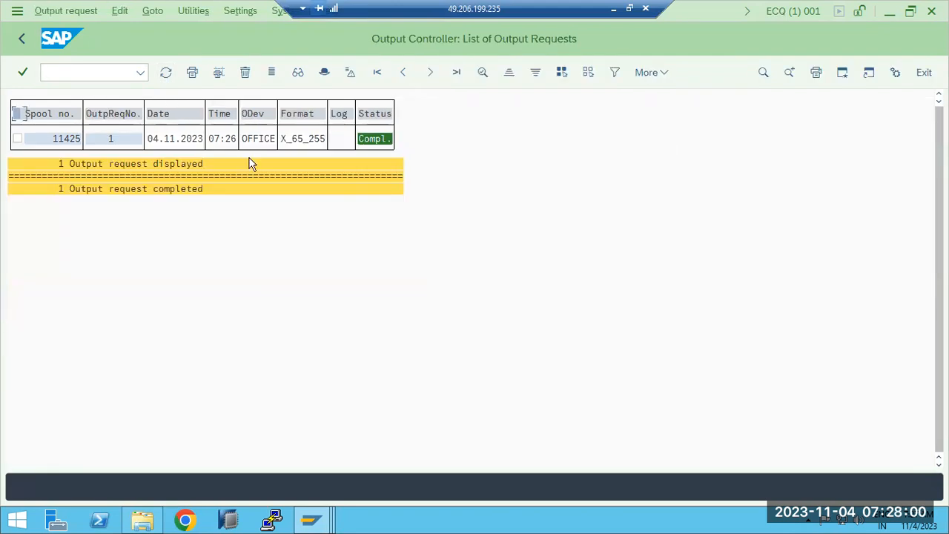
left_click(378, 143)
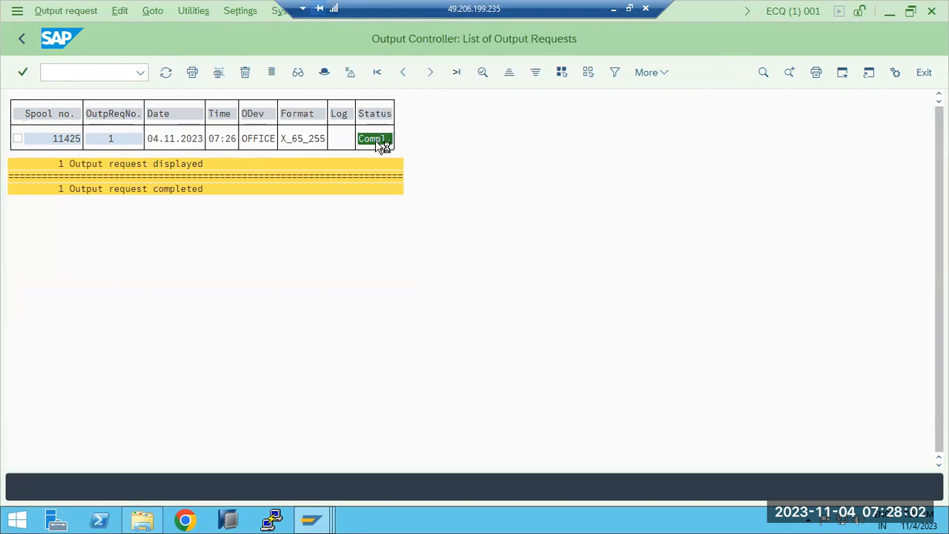
double_click(378, 142)
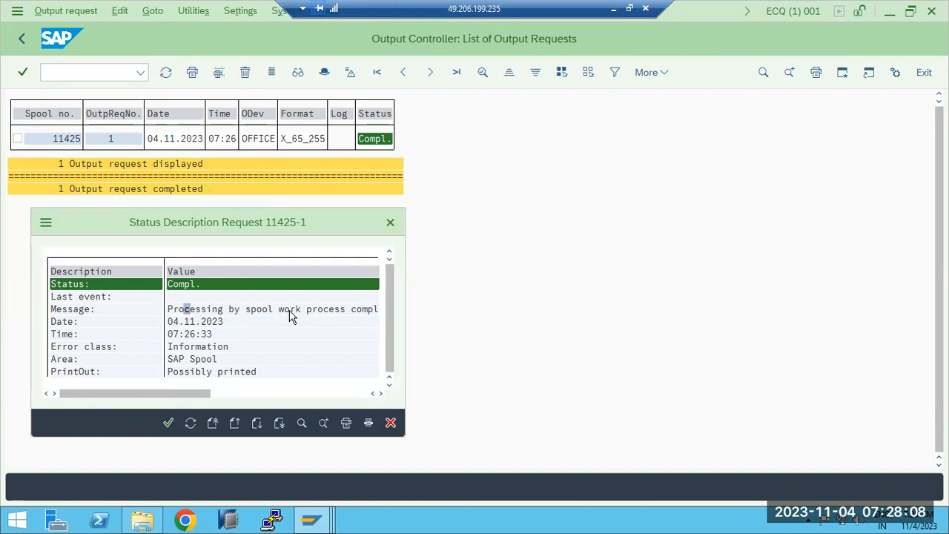
scroll(291, 315, "down", 1)
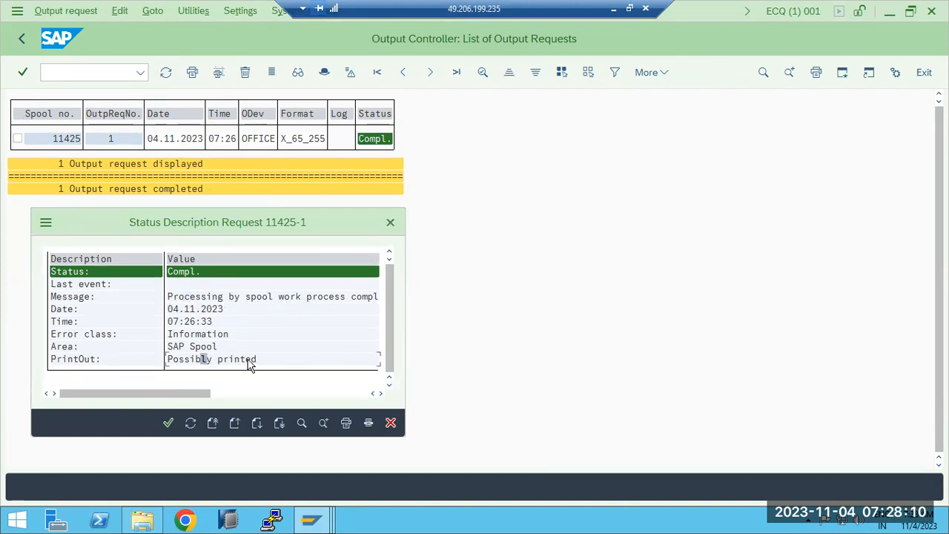
left_click(186, 346)
left_click(390, 222)
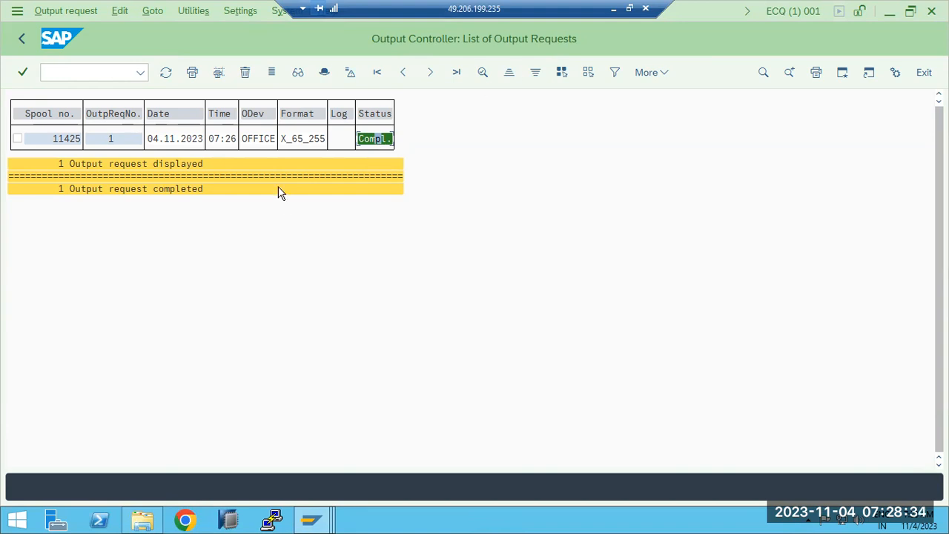
- Restart SP01 and clear the Created By user filter
left_click(21, 38)
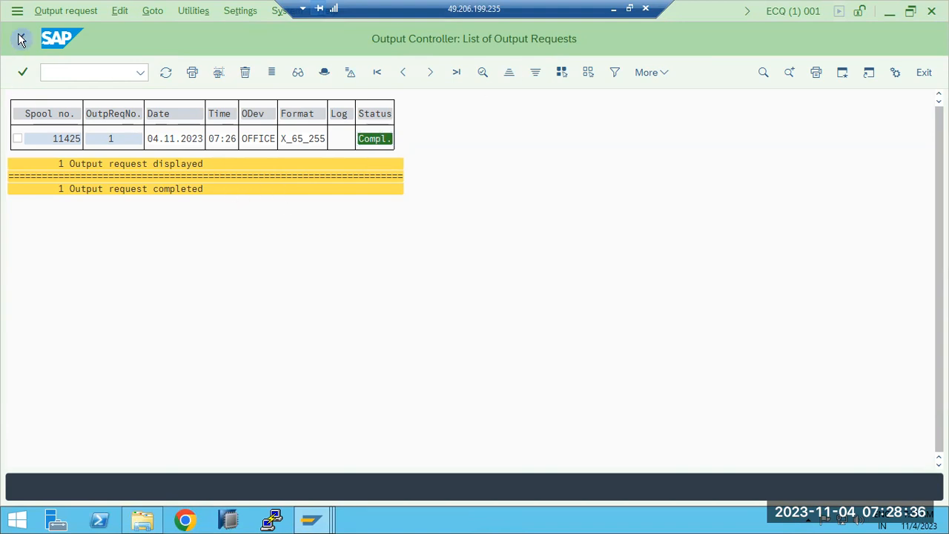
left_click(21, 39)
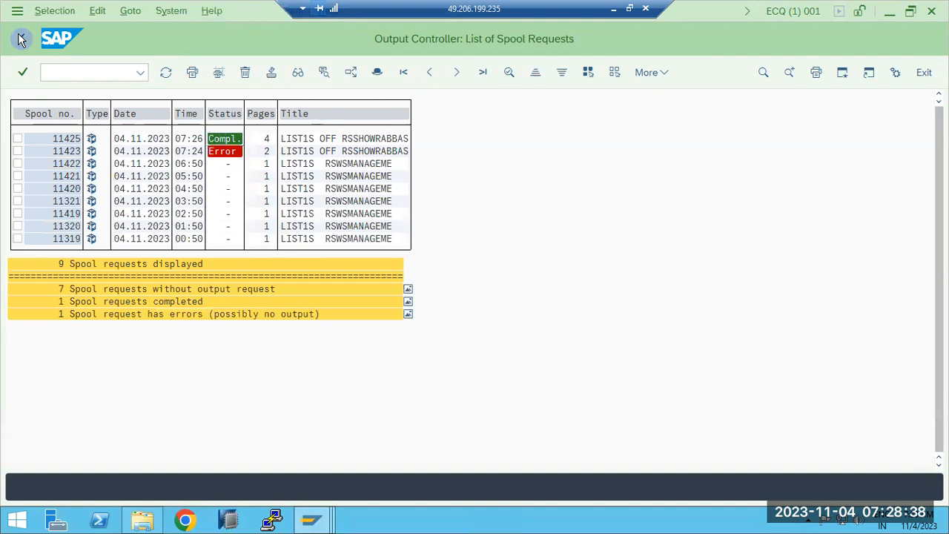
left_click(58, 72)
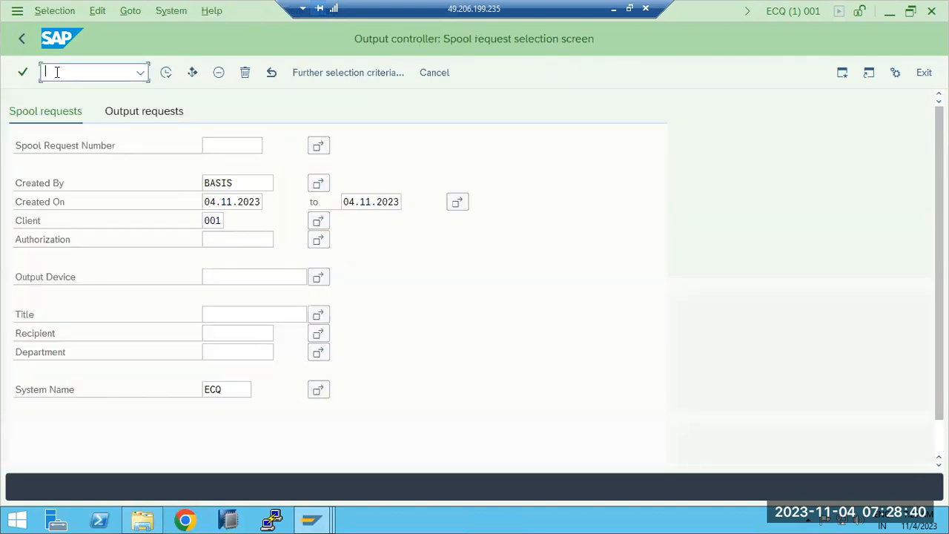
type("/nsp01")
key("Return")
left_click(250, 182)
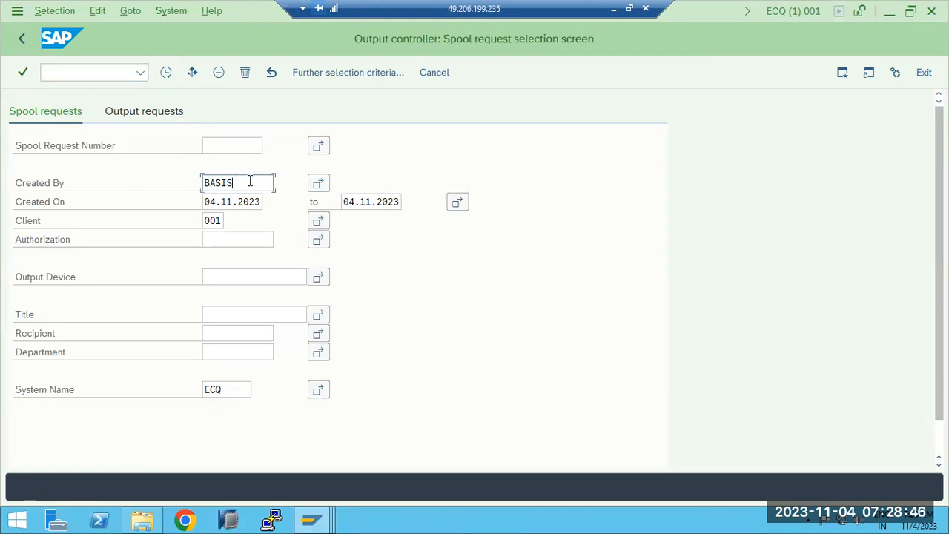
double_click(250, 183)
key("Delete")
- Set the creation start date to 01.11.2023 and list the matching spool requests
left_click(214, 203)
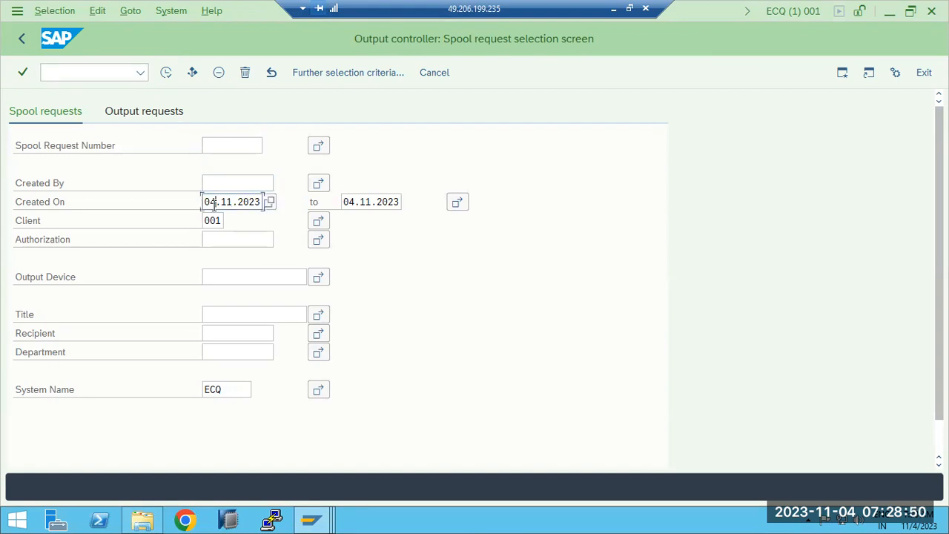
key("BackSpace")
type("3")
left_click(270, 202)
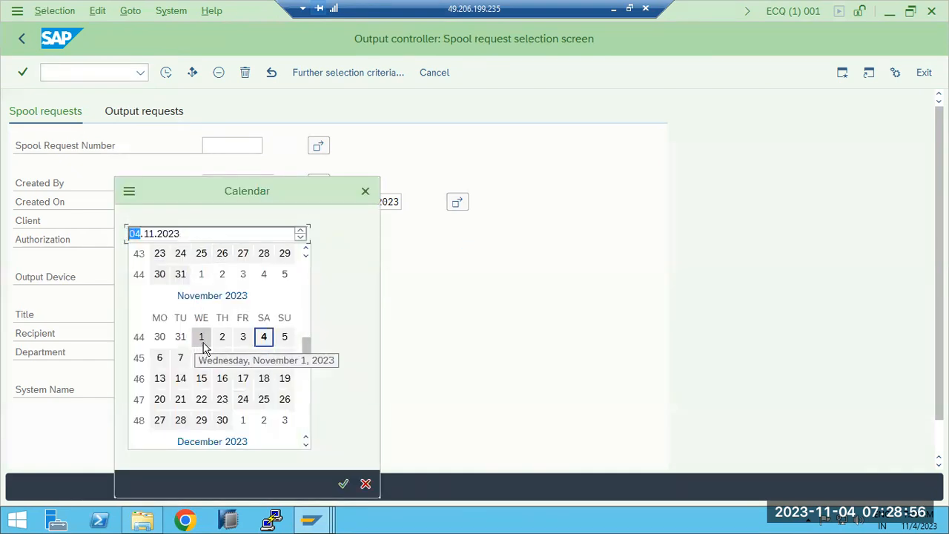
double_click(202, 338)
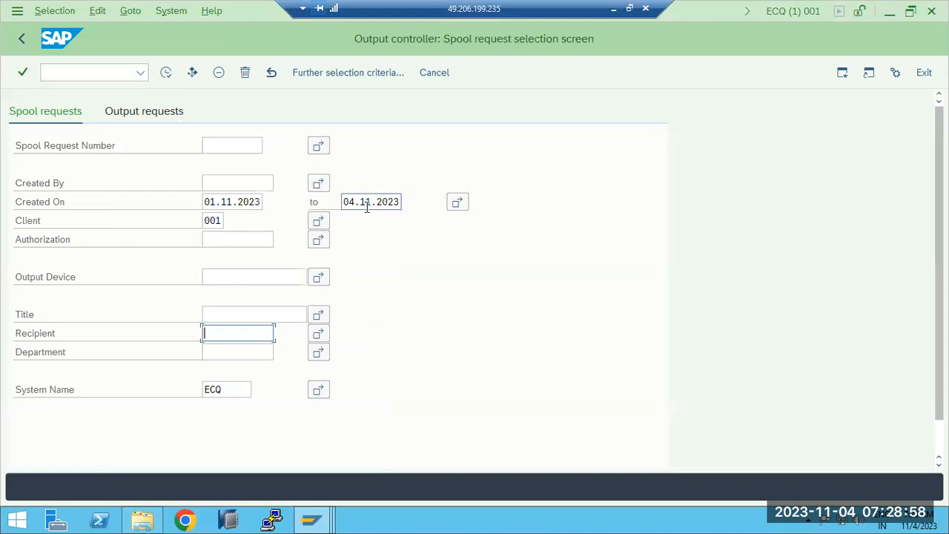
left_click(165, 74)
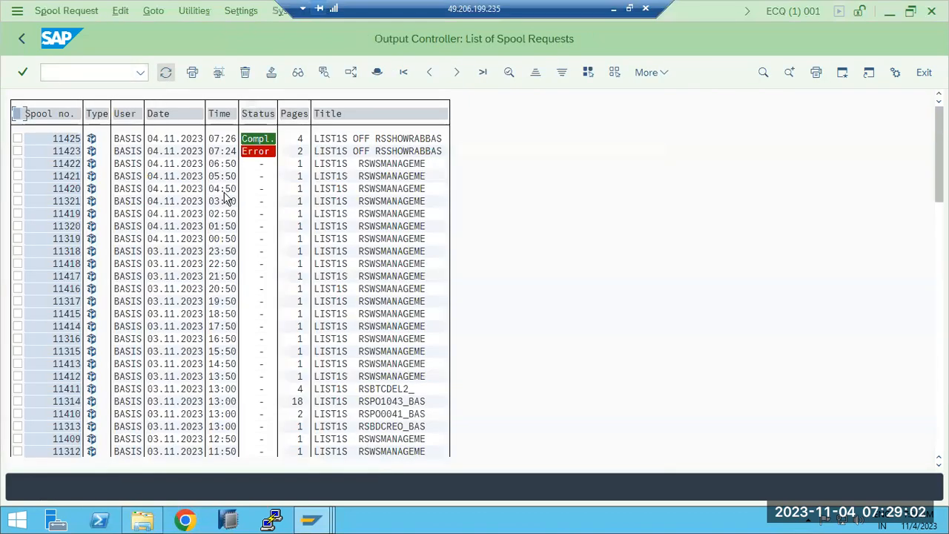
scroll(241, 304, "down", 2)
scroll(242, 322, "down", 3)
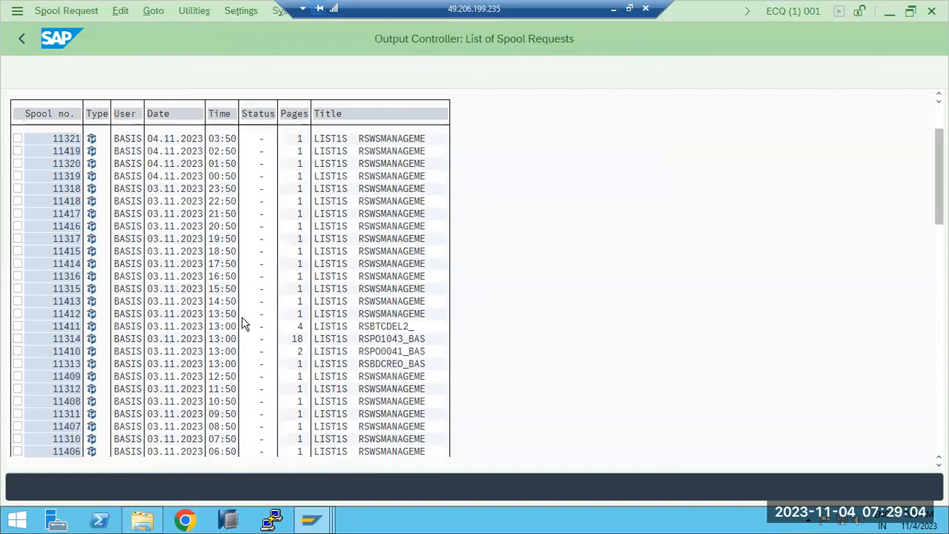
scroll(356, 267, "down", 1)
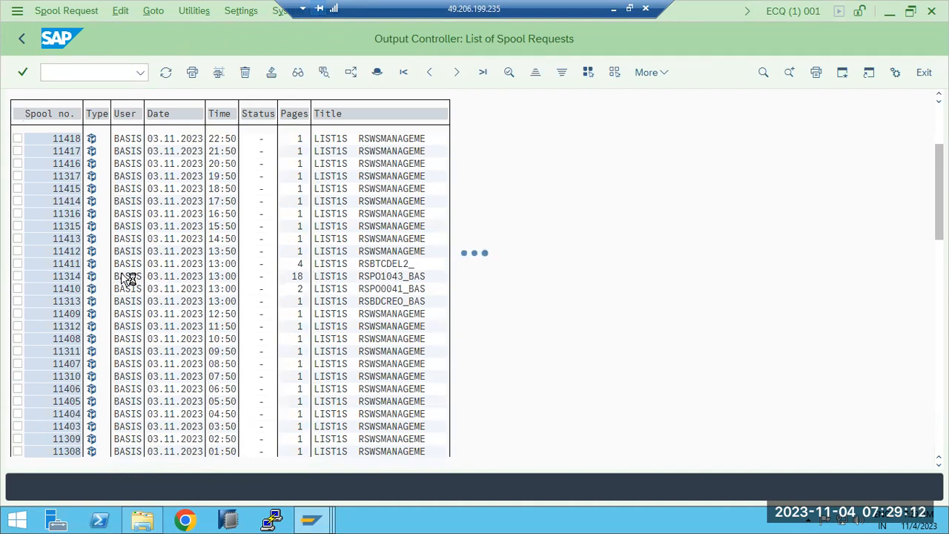
- Return to the spool list, open spool request 11314's contents and scroll through its consistency check output
left_click(21, 40)
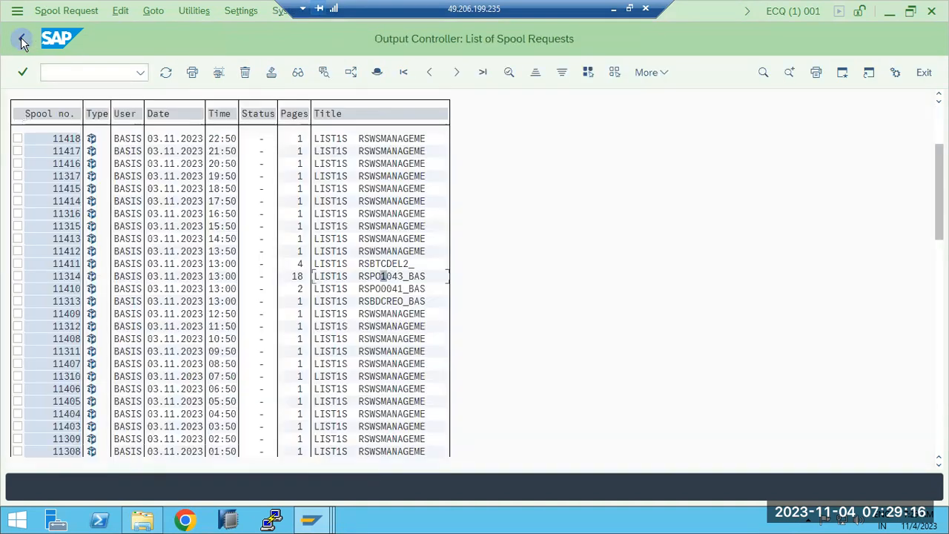
left_click(92, 281)
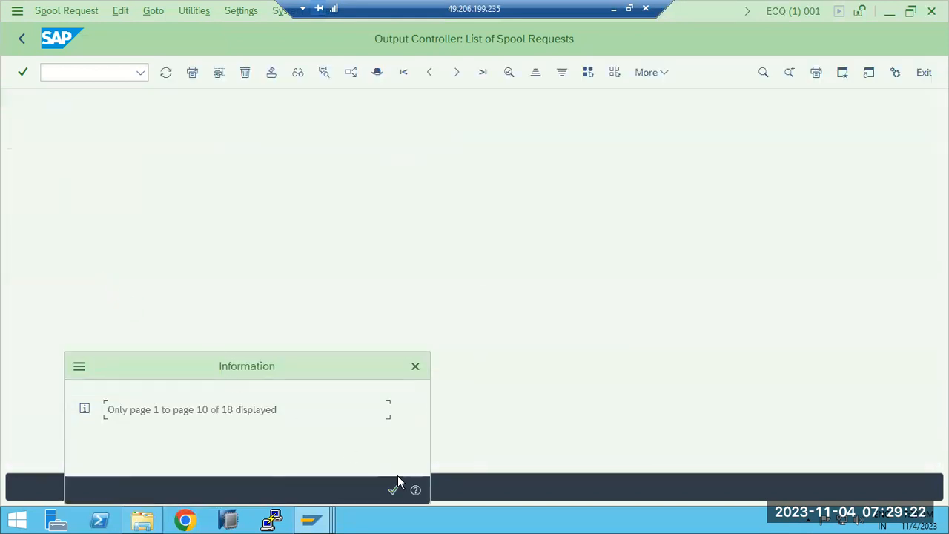
left_click(393, 489)
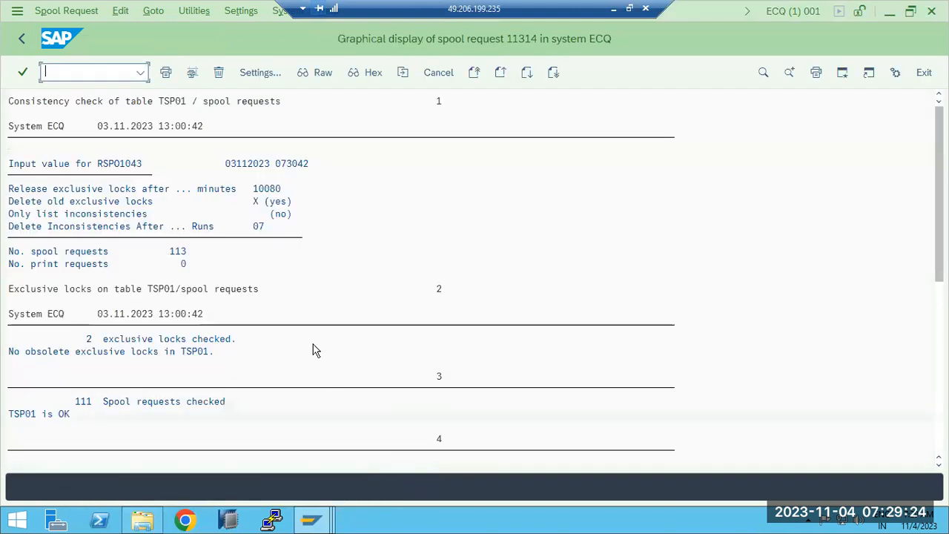
left_click(233, 325)
scroll(233, 331, "down", 1)
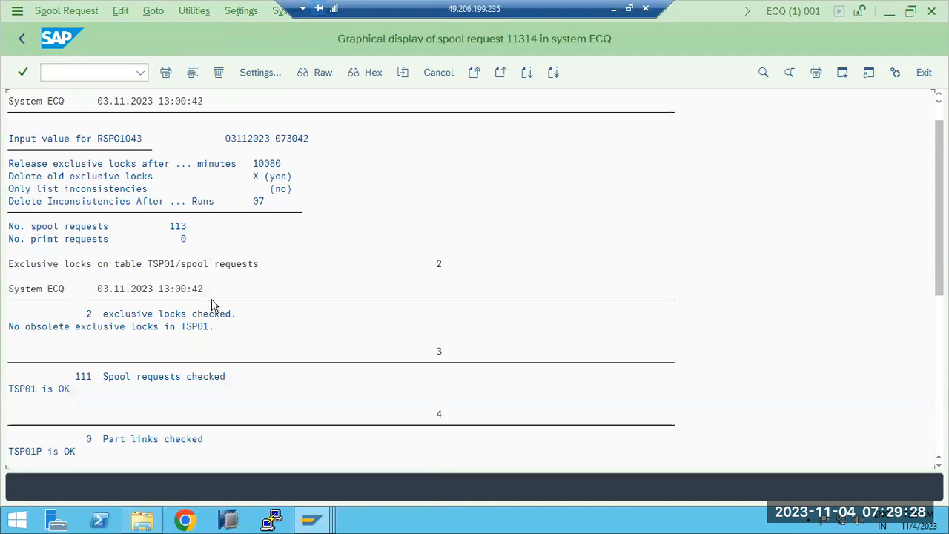
left_click(99, 314)
left_click(104, 378)
mouse_move(940, 215)
left_mouse_down()
mouse_move(939, 382)
mouse_move(939, 226)
left_mouse_up()
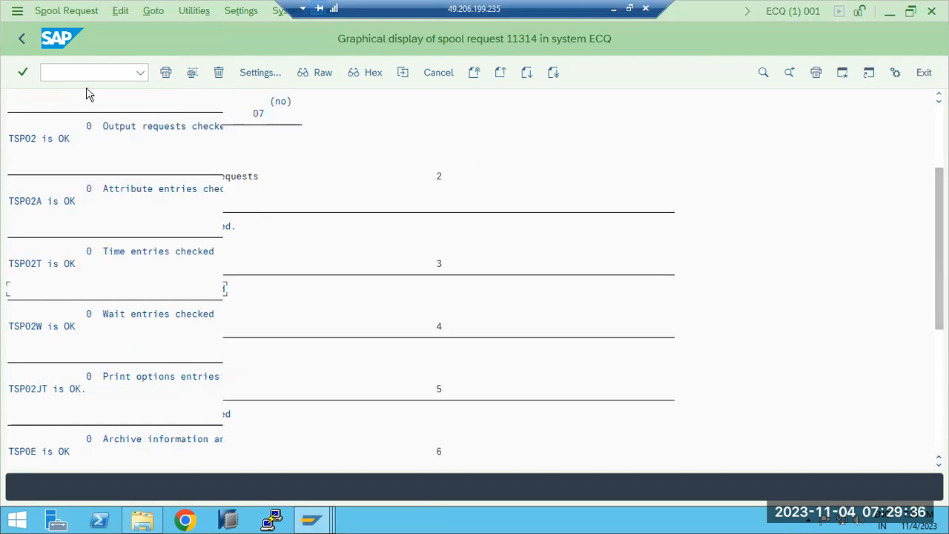
- Go back to the spool list and display the contents of spool request 11403
left_click(21, 42)
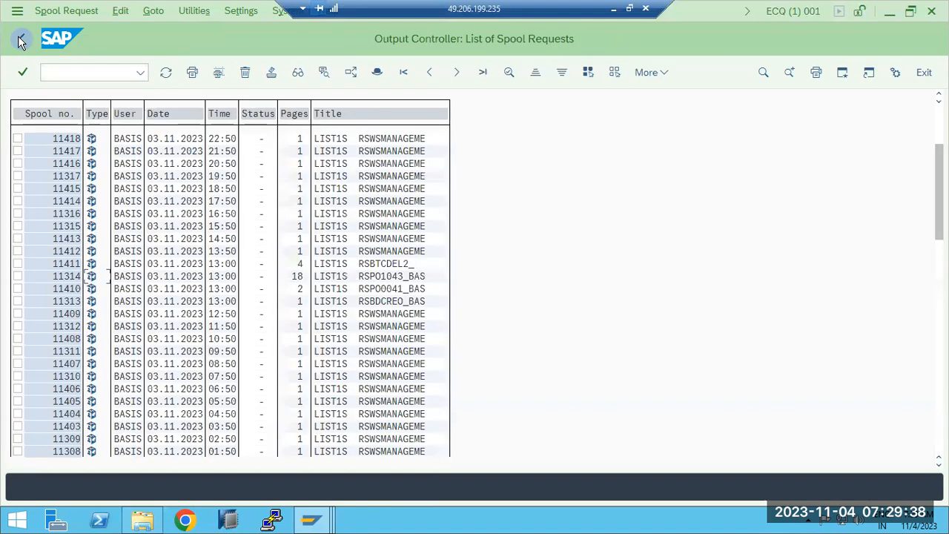
scroll(106, 319, "down", 4)
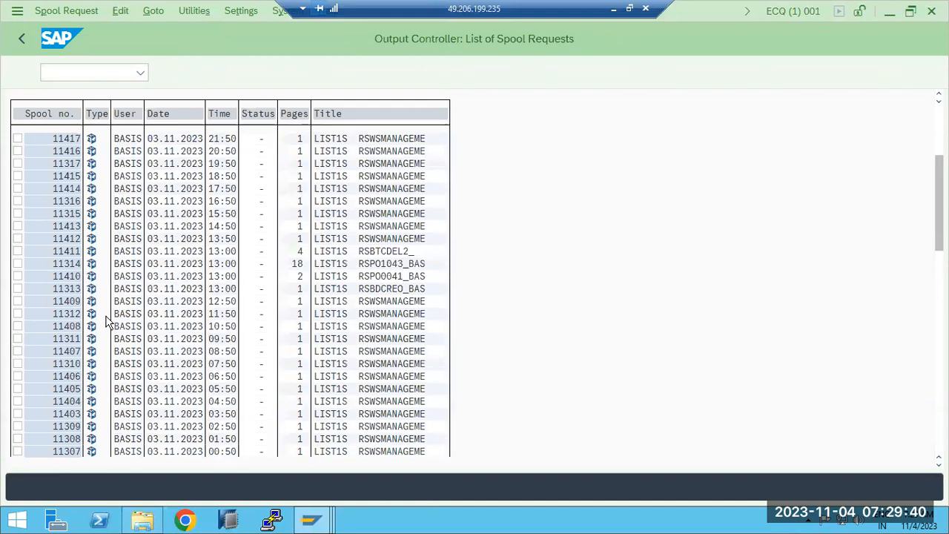
scroll(106, 319, "down", 5)
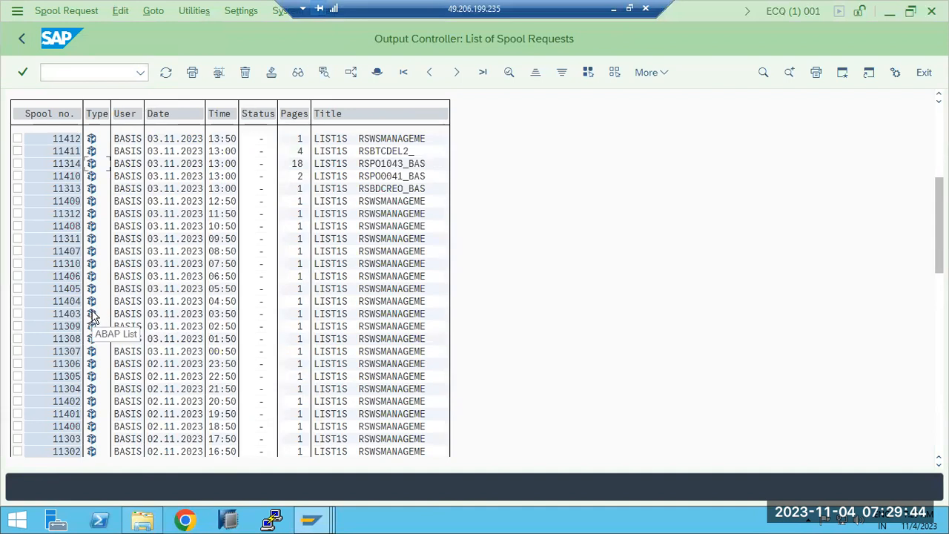
left_click(92, 313)
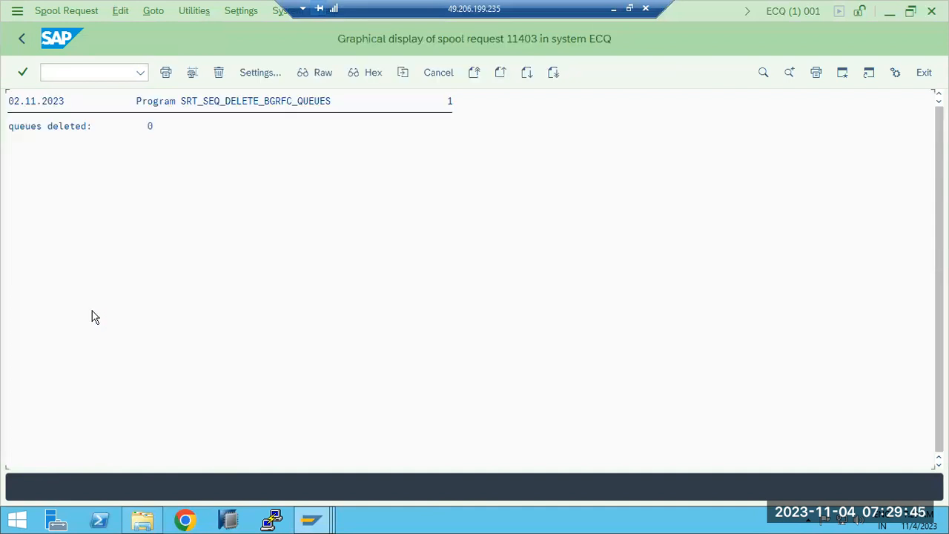
left_click(21, 41)
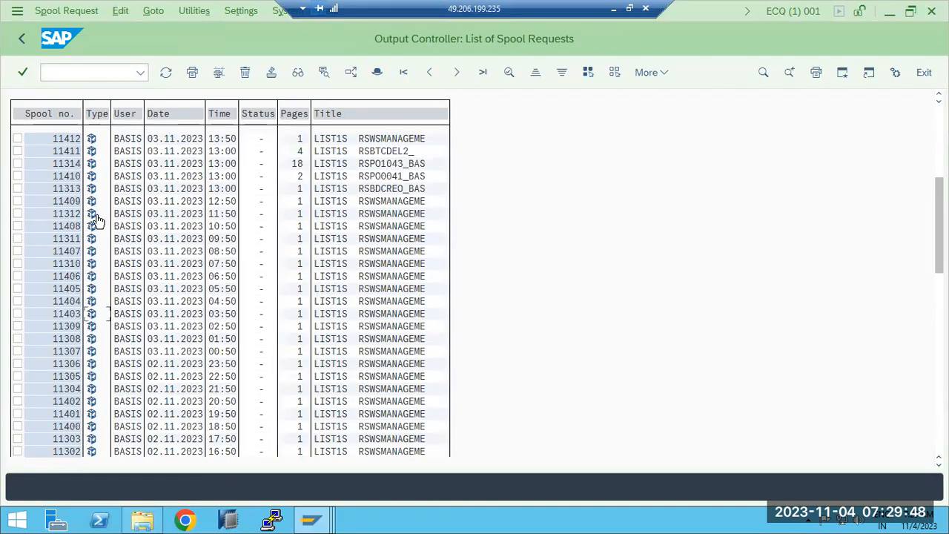
- Display spool request 11411's job deletion list and scroll through its job entries
scroll(97, 204, "up", 2)
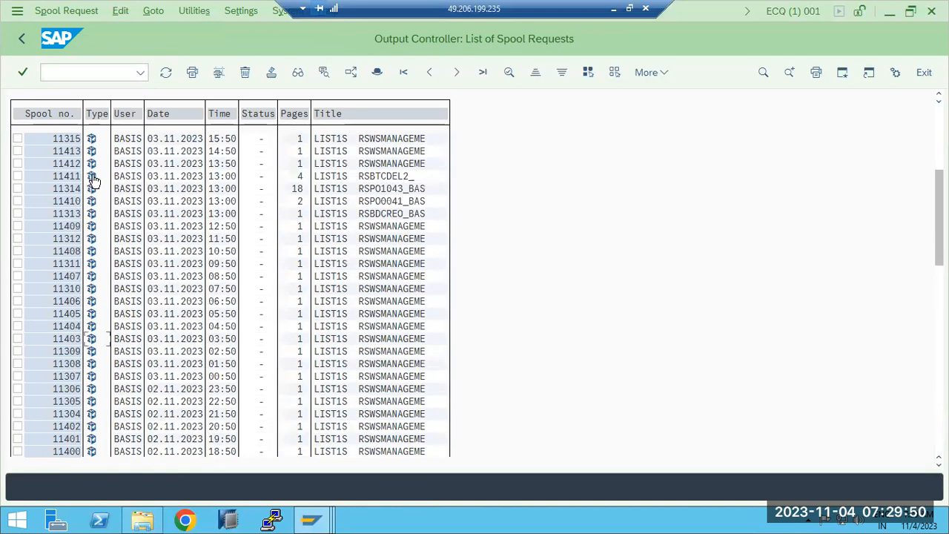
left_click(94, 177)
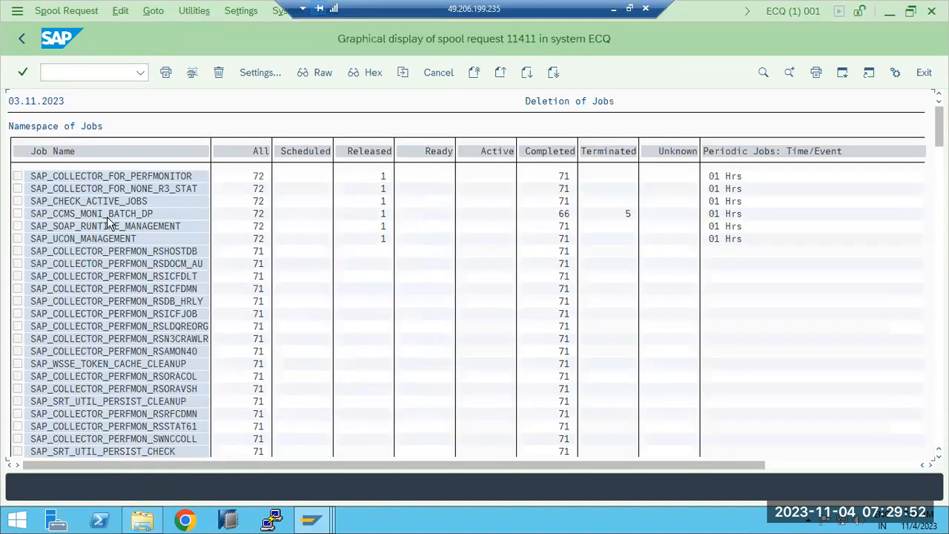
scroll(111, 256, "down", 3)
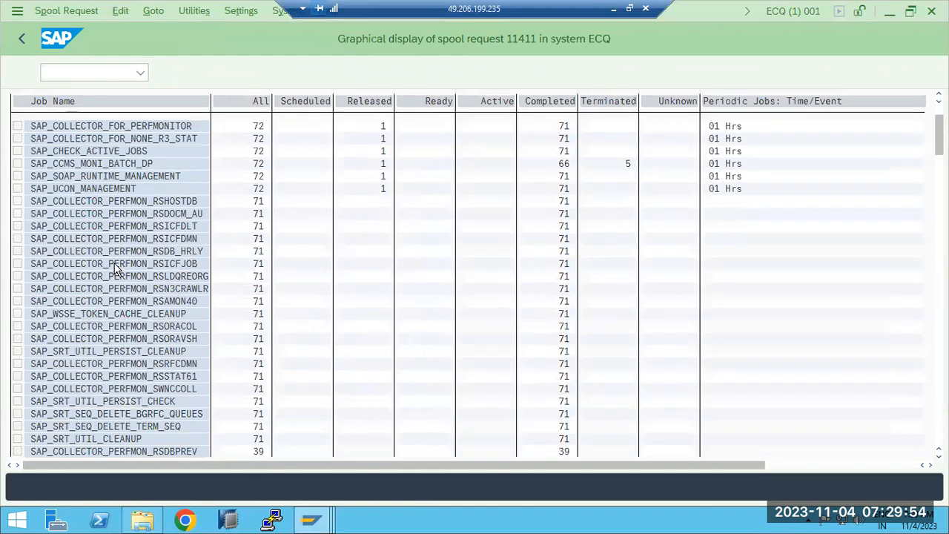
scroll(116, 268, "down", 4)
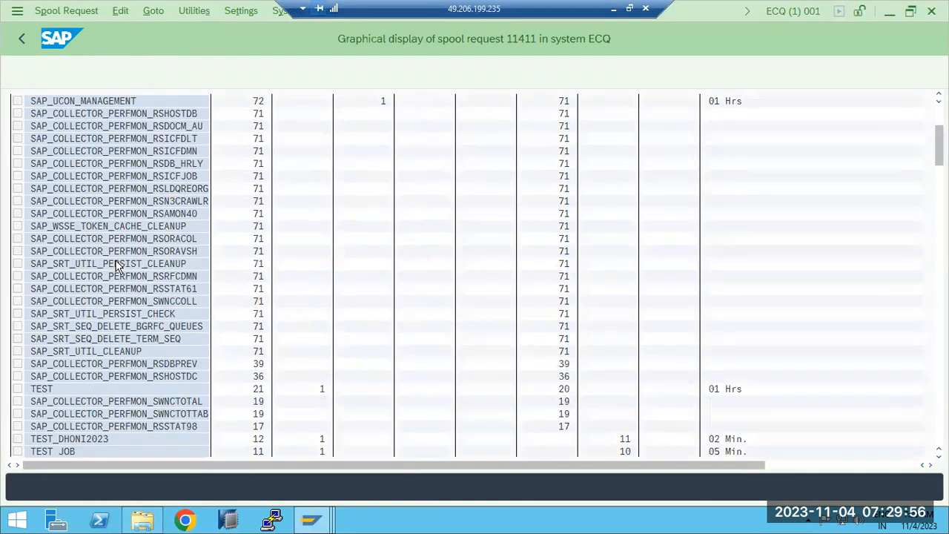
scroll(116, 260, "down", 3)
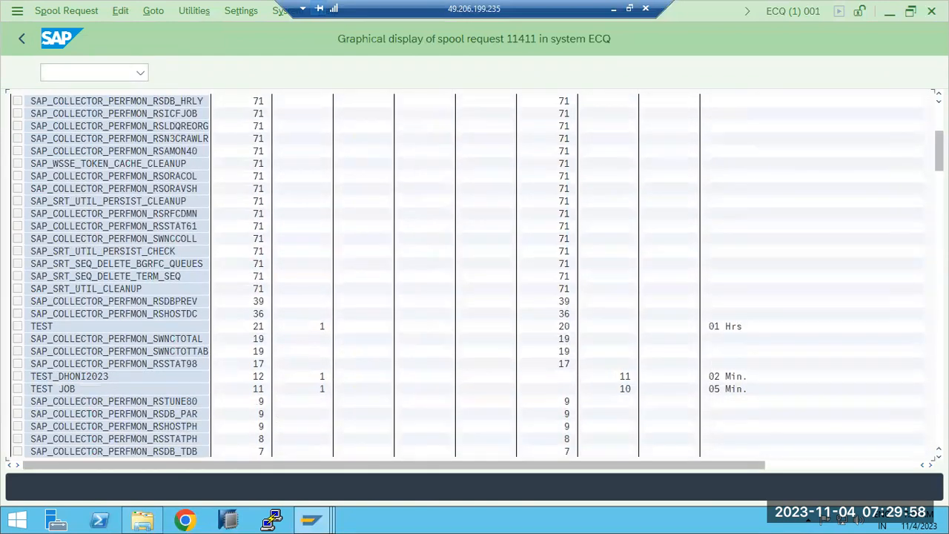
mouse_move(940, 151)
left_mouse_down()
mouse_move(940, 417)
mouse_move(940, 133)
left_mouse_up()
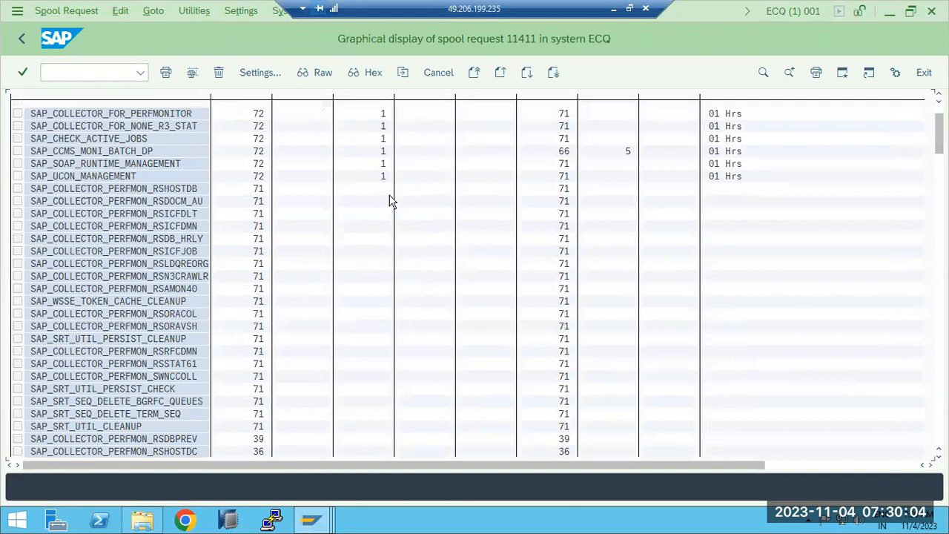
- Leave the spool request screens and run transaction SP02 to list your own spool requests
left_click(22, 39)
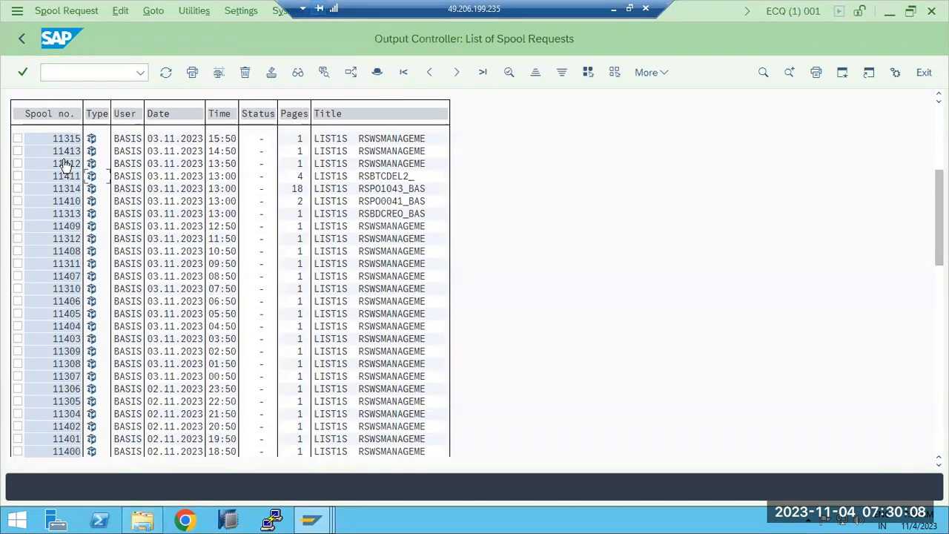
left_click(22, 40)
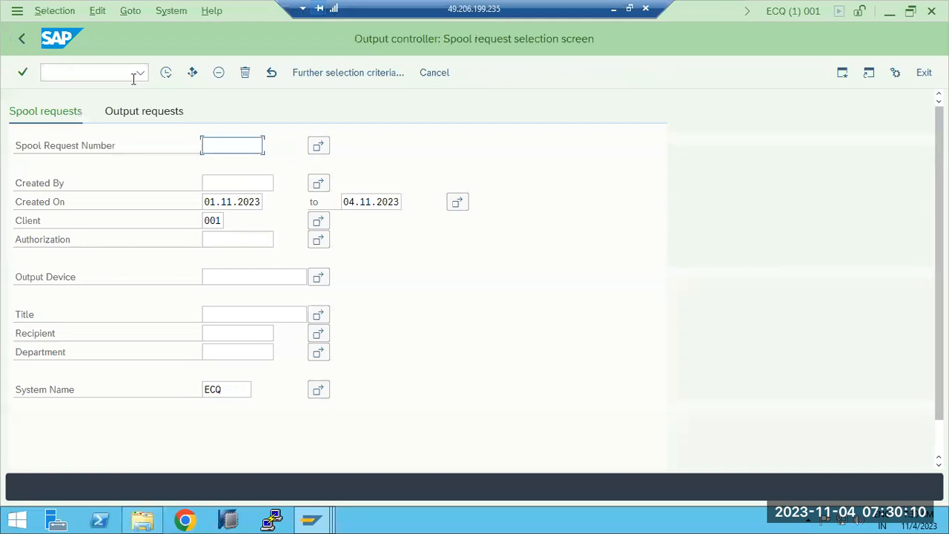
left_click(23, 38)
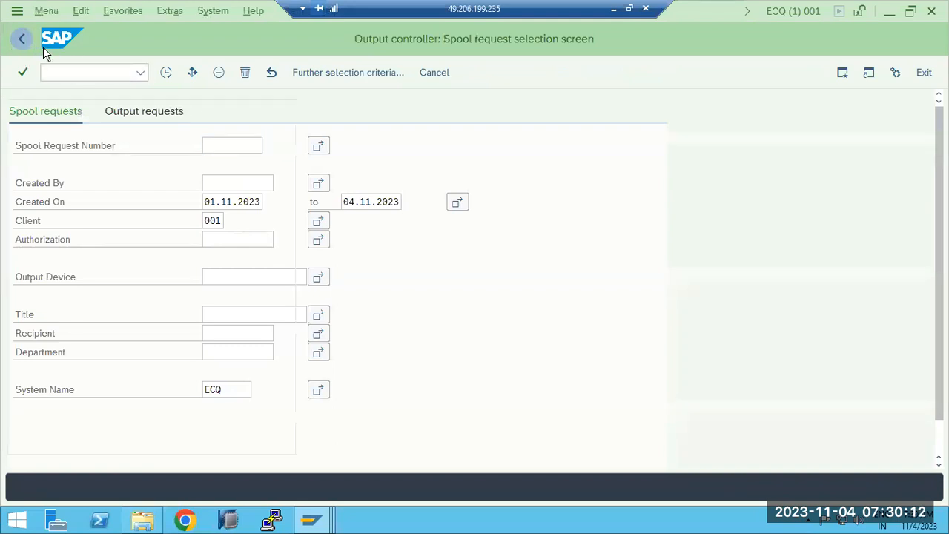
type("sp02")
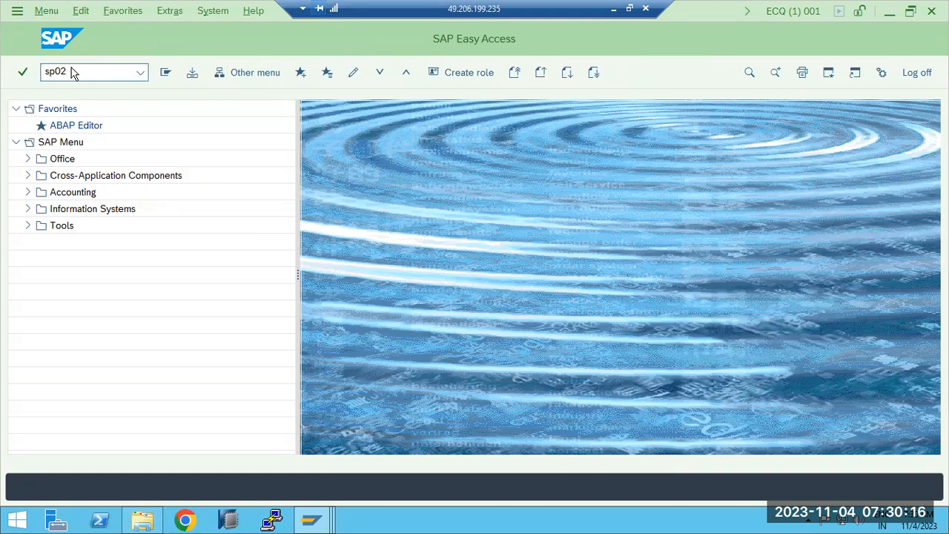
key("Return")
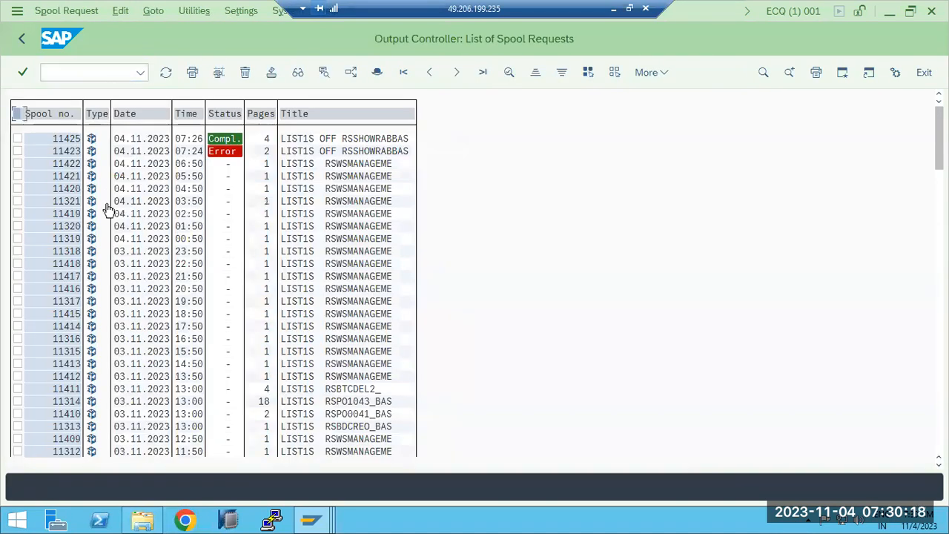
- Scroll through the SP02 spool list and check the session's system information
scroll(106, 208, "down", 4)
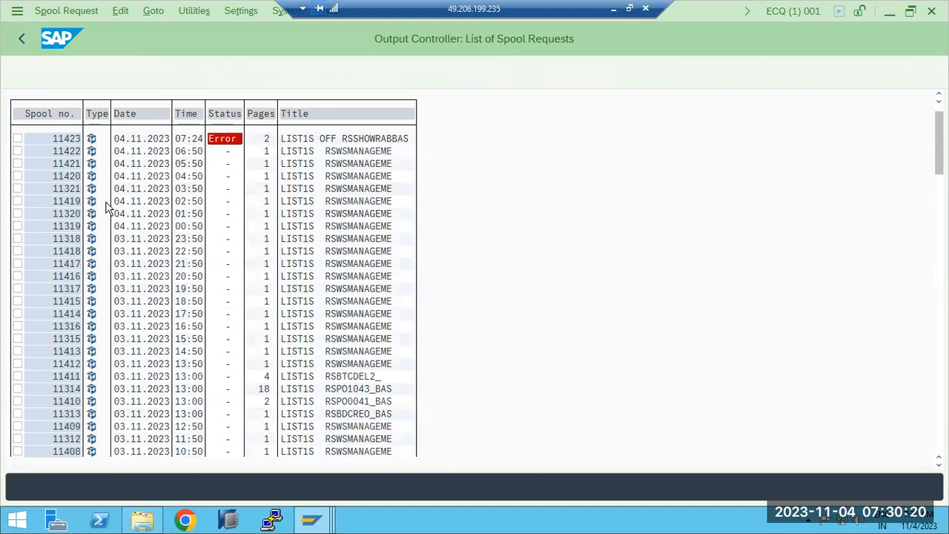
scroll(106, 208, "down", 2)
scroll(106, 207, "up", 5)
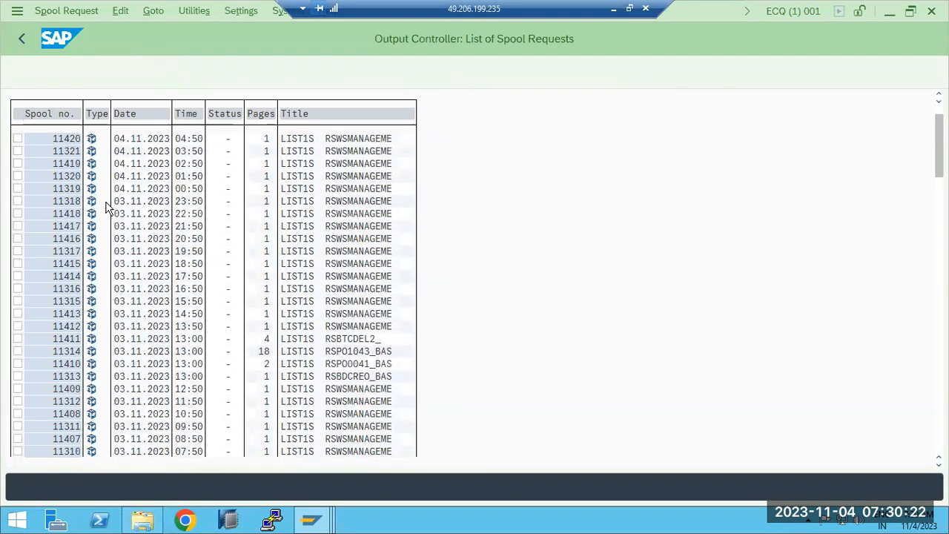
scroll(106, 208, "up", 2)
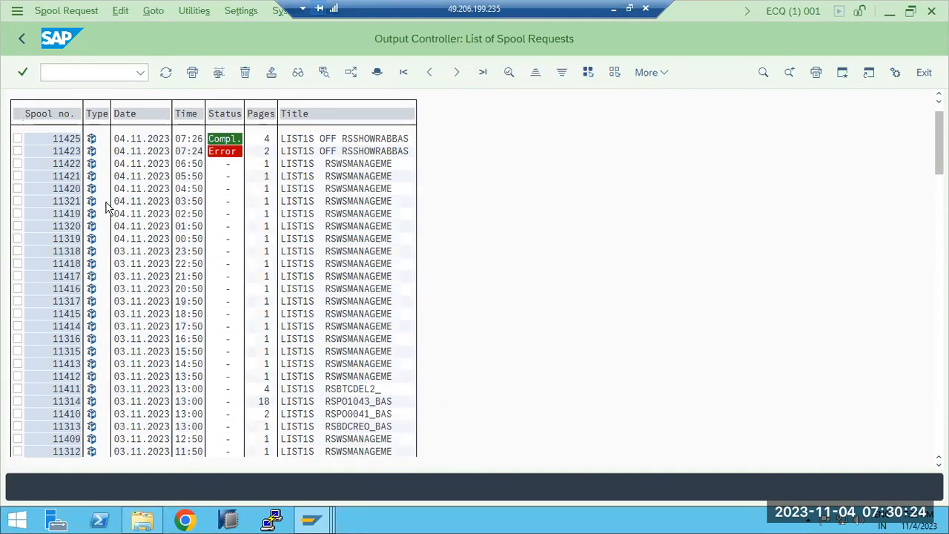
scroll(106, 208, "down", 5)
scroll(106, 208, "down", 5)
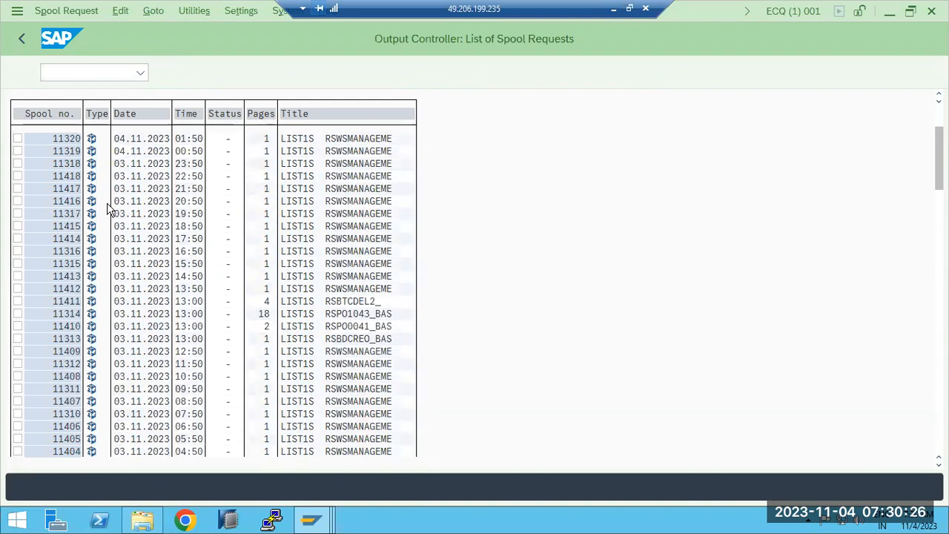
left_click(801, 13)
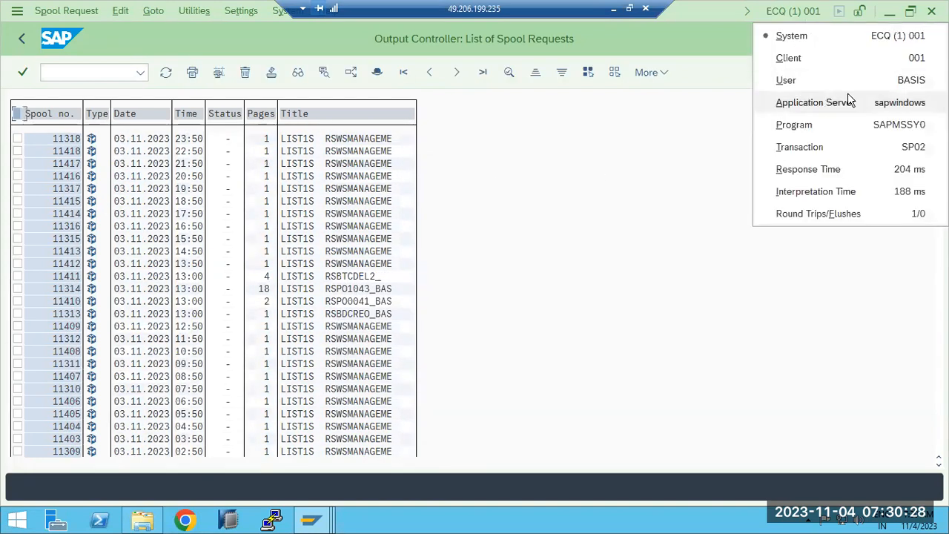
left_click(660, 178)
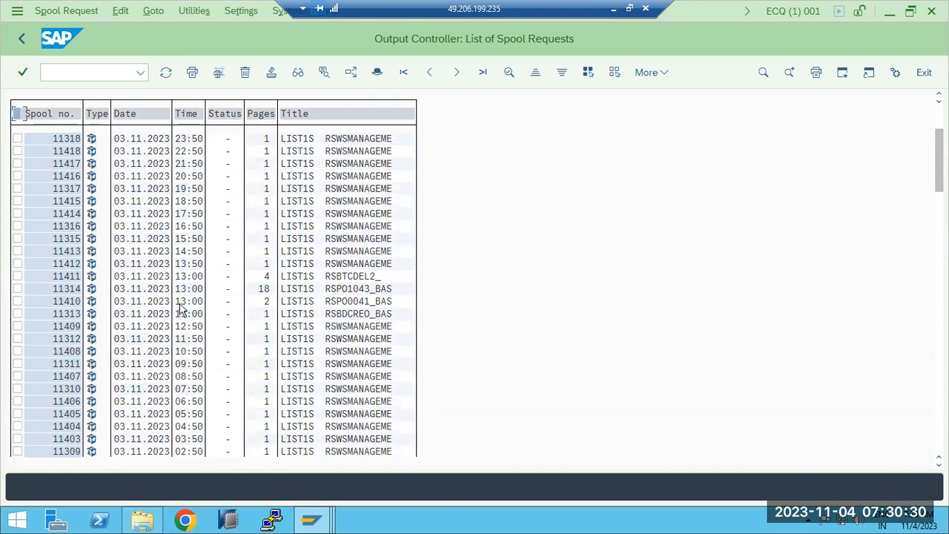
scroll(186, 319, "down", 3)
- Reopen the SP01 selection screen, set Created By to DDIC and list the spool requests
key("F3")
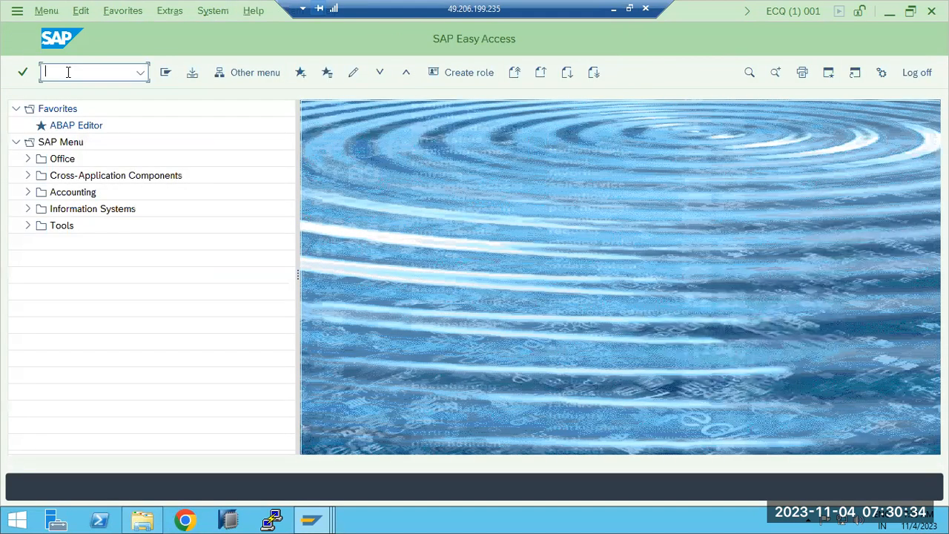
key("Return")
left_click(237, 185)
double_click(237, 186)
type("DDIC")
left_click(166, 73)
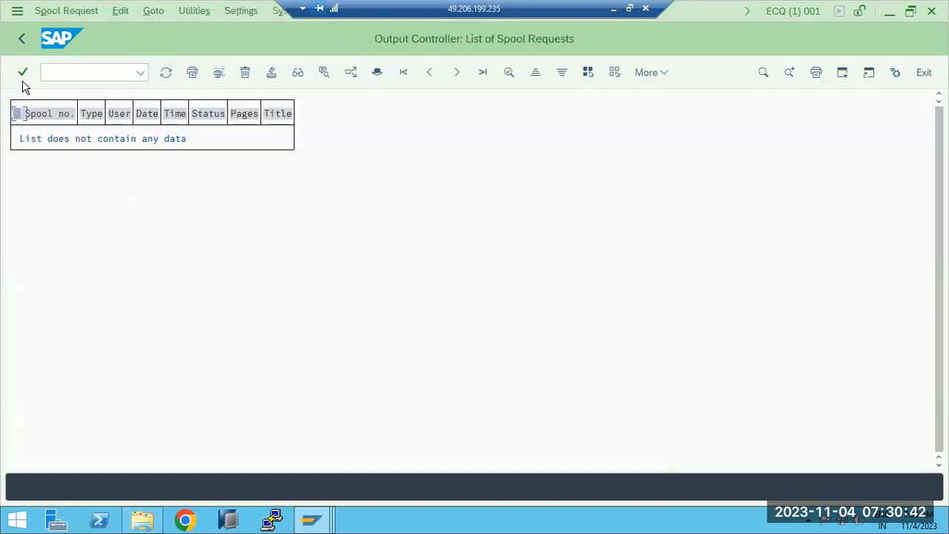
- Clear the Created On date range and list DDIC's spool requests again
left_click(22, 38)
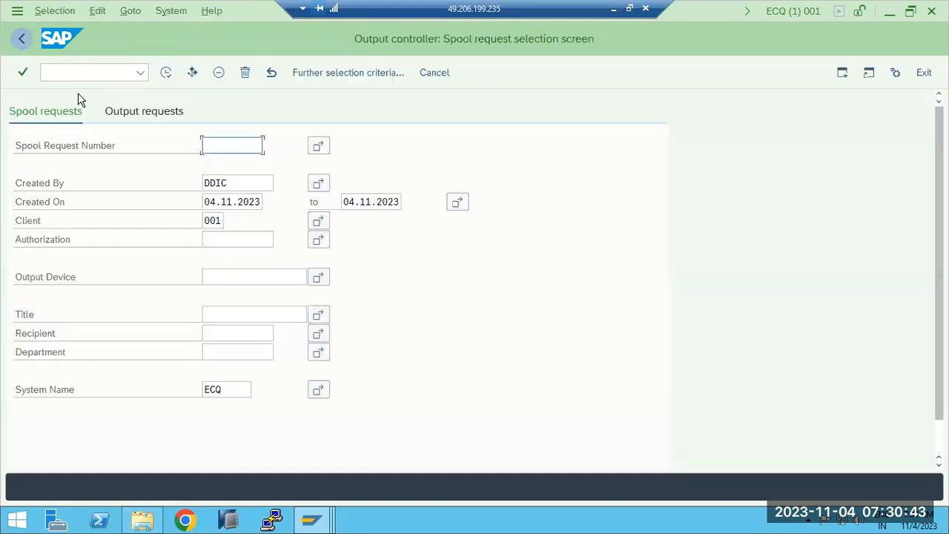
left_click(217, 202)
double_click(217, 201)
key("BackSpace")
key("Tab")
key("shift+End")
key("Delete")
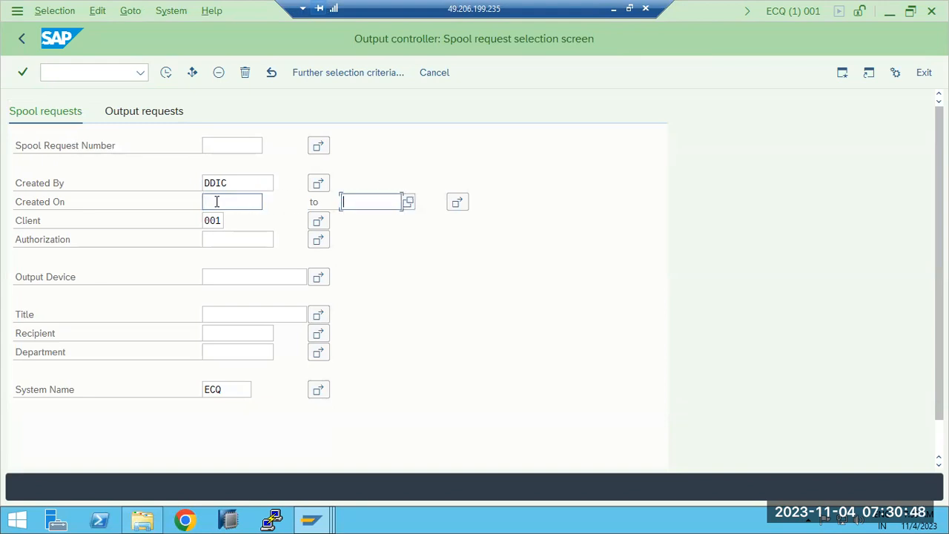
left_click(167, 74)
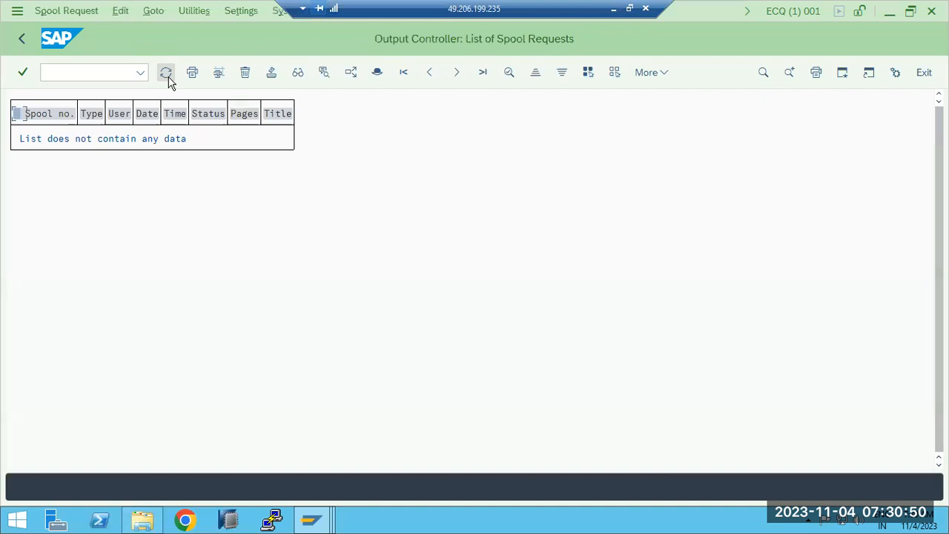
- Return to SAP Easy Access, switch to the second SAP session and exit its runtime error selection screen
left_click(20, 43)
left_click(20, 41)
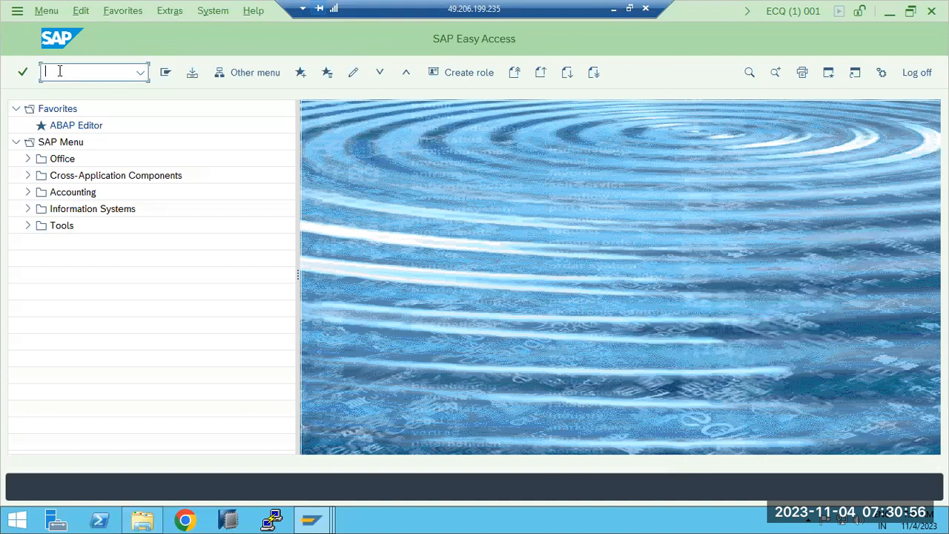
left_click(503, 465)
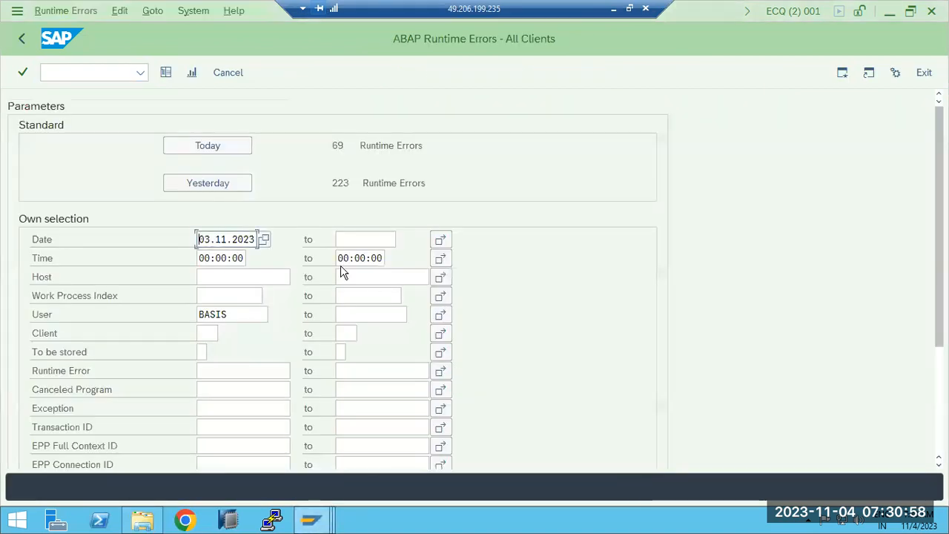
left_click(26, 38)
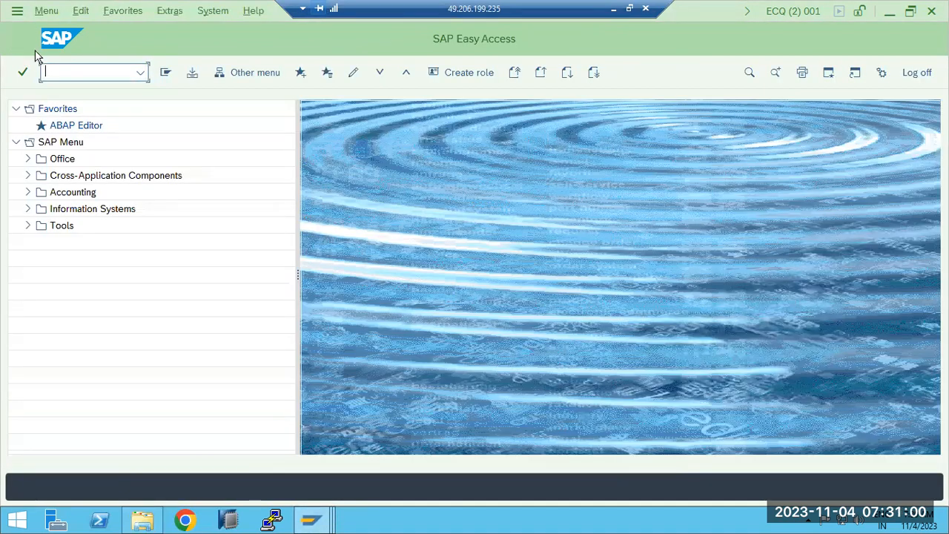
- Open spool administration (SPA) and display the list of output devices
type("spa")
key("Return")
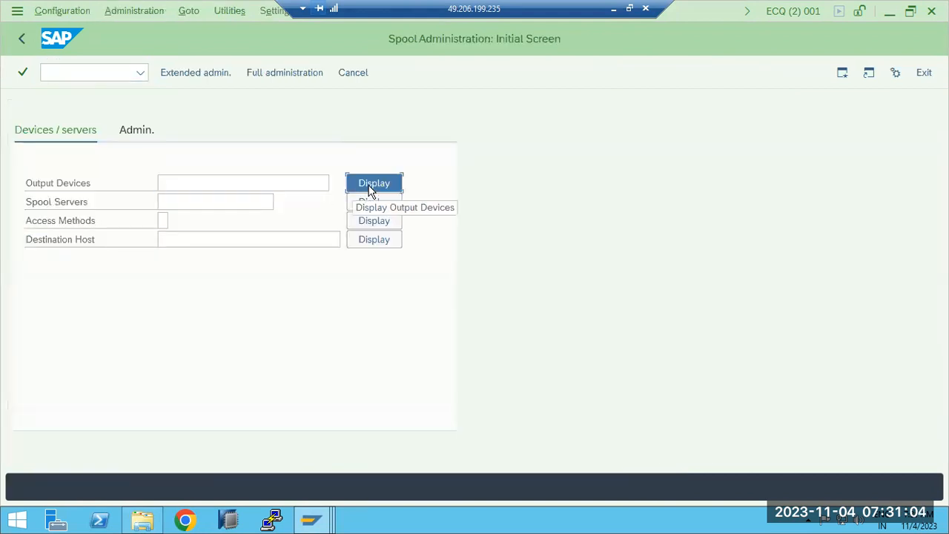
left_click(372, 187)
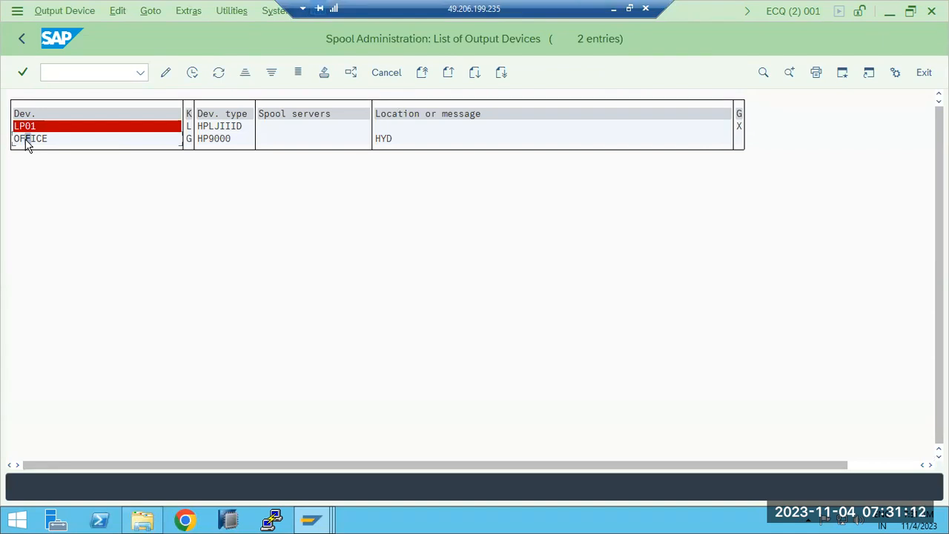
- Return to the spool administration initial screen and display the spool servers list and the access methods list
left_click(23, 38)
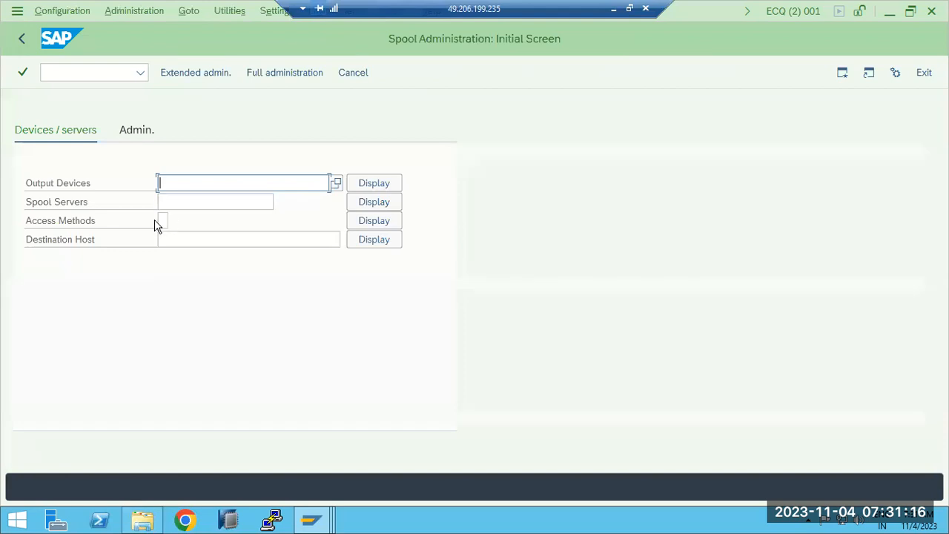
left_click(372, 203)
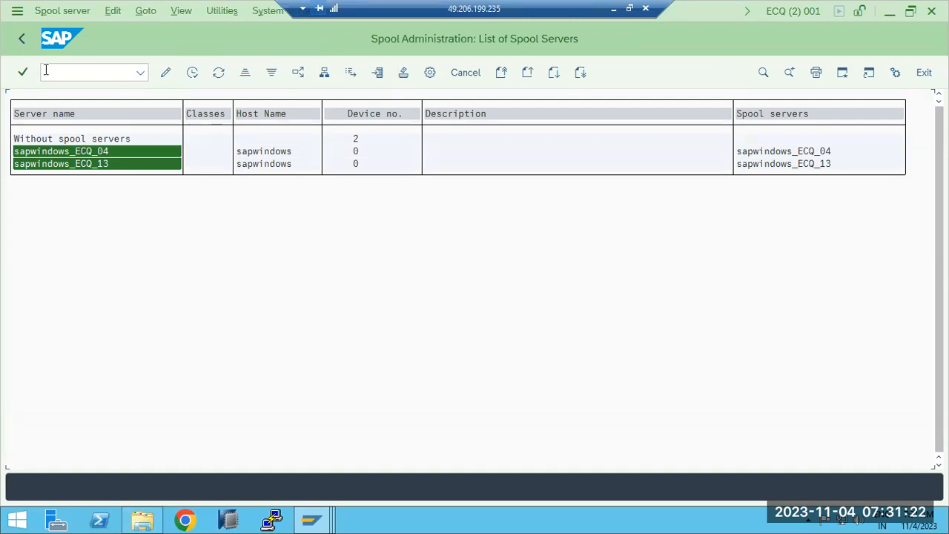
left_click(23, 38)
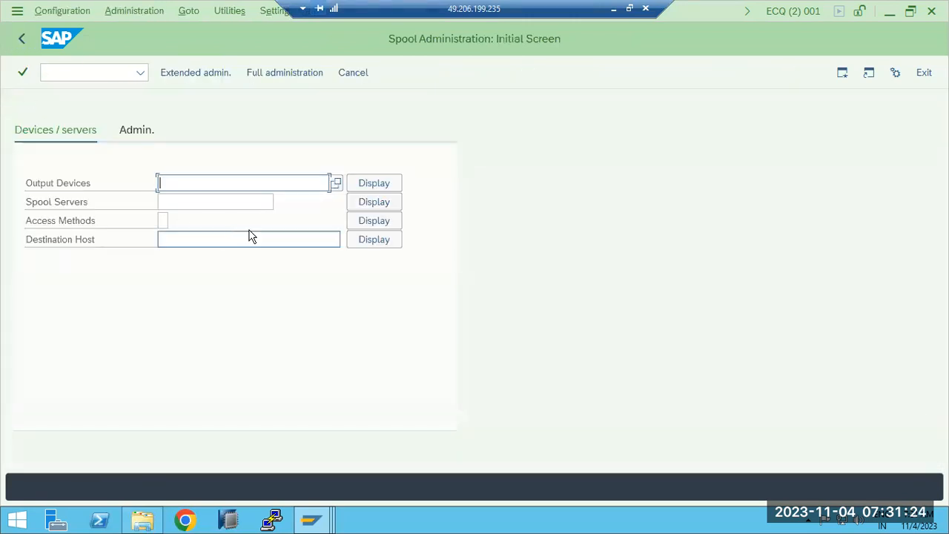
left_click(359, 222)
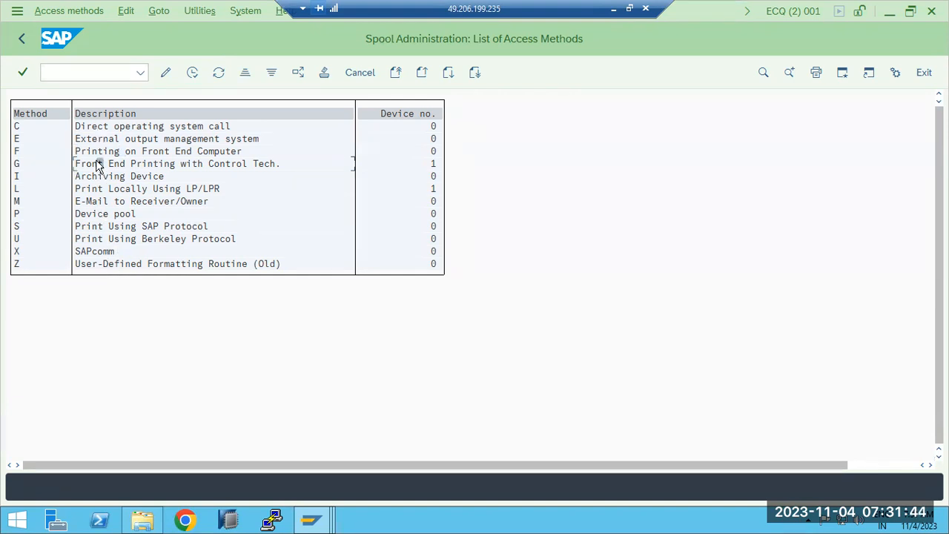
- Display the output devices list, open device OFFICE in change mode and review its access method and device attributes
left_click(20, 39)
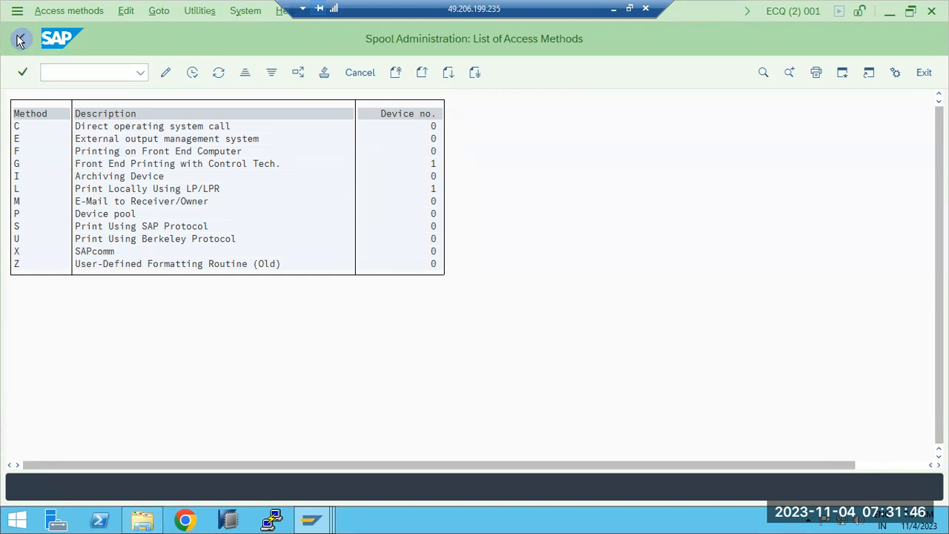
left_click(374, 183)
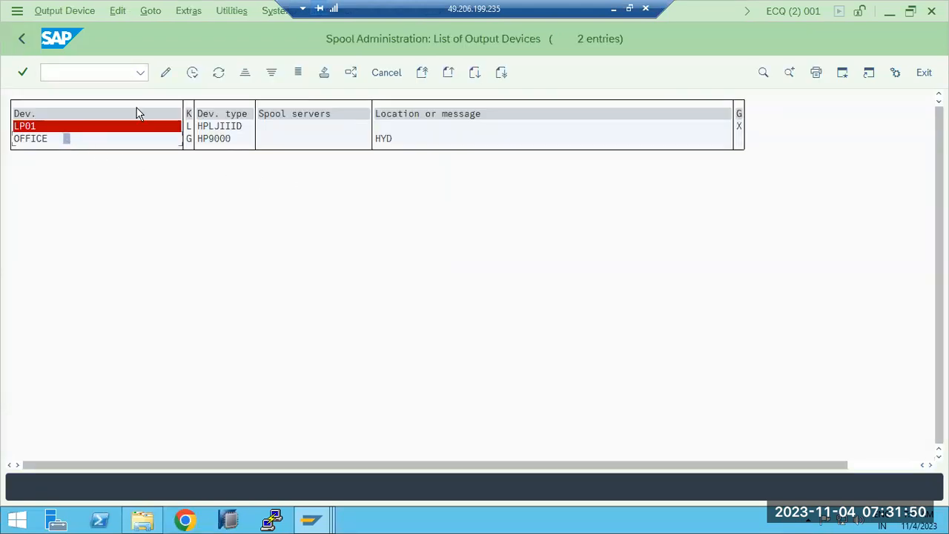
left_click(165, 73)
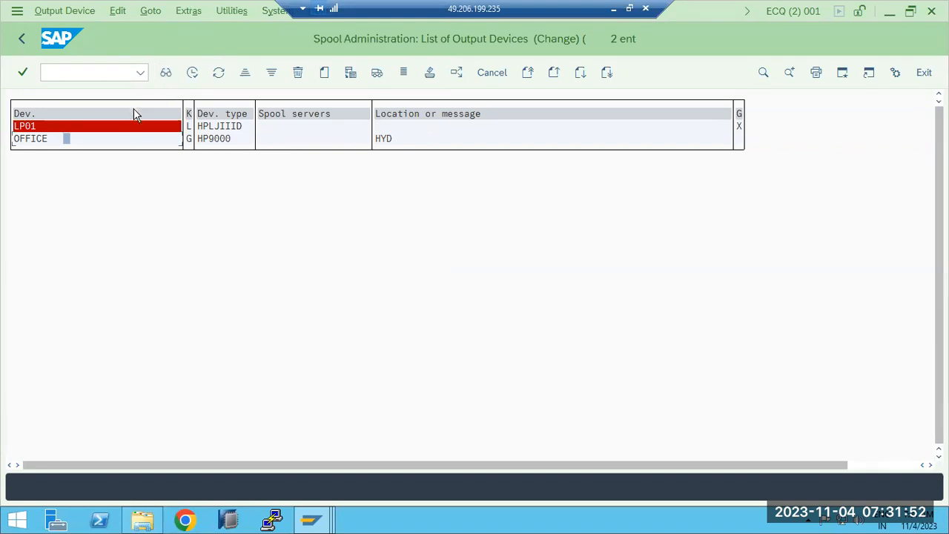
double_click(51, 141)
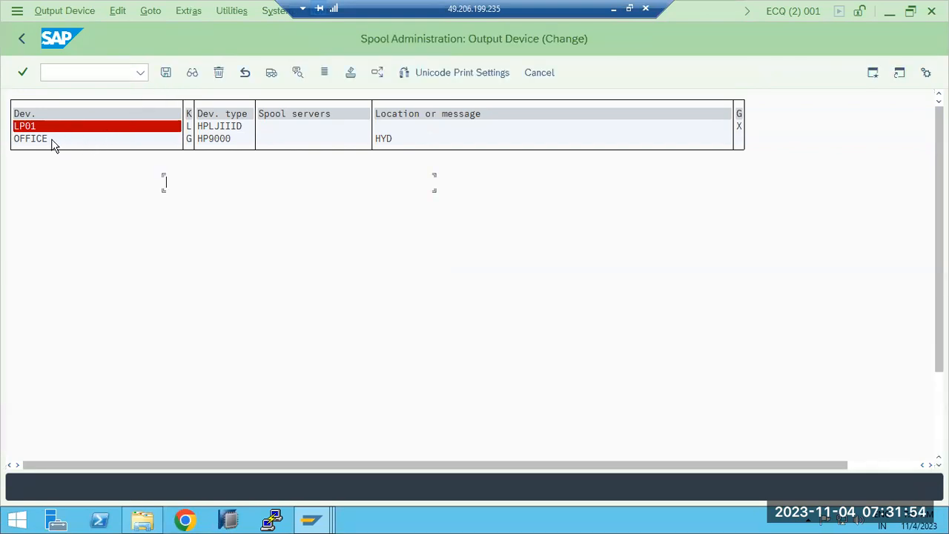
left_click(145, 155)
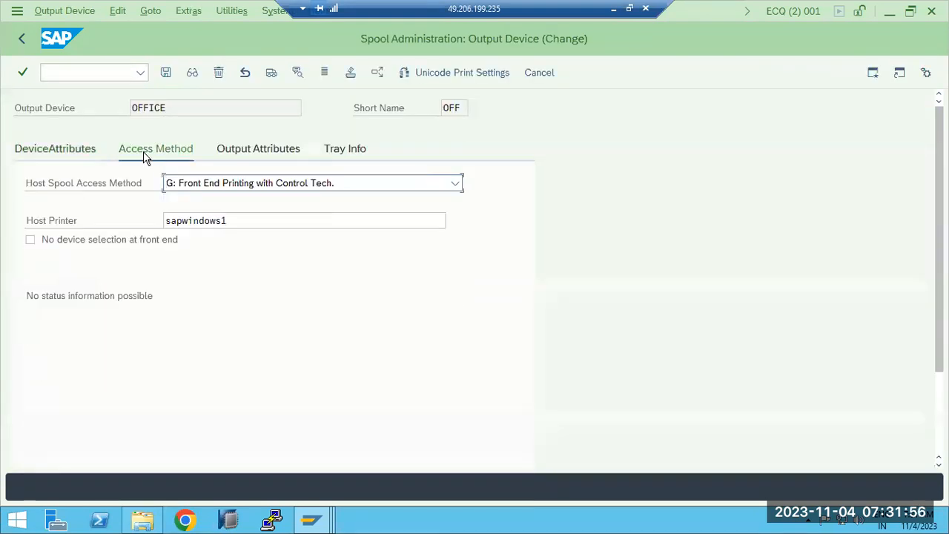
left_click(73, 157)
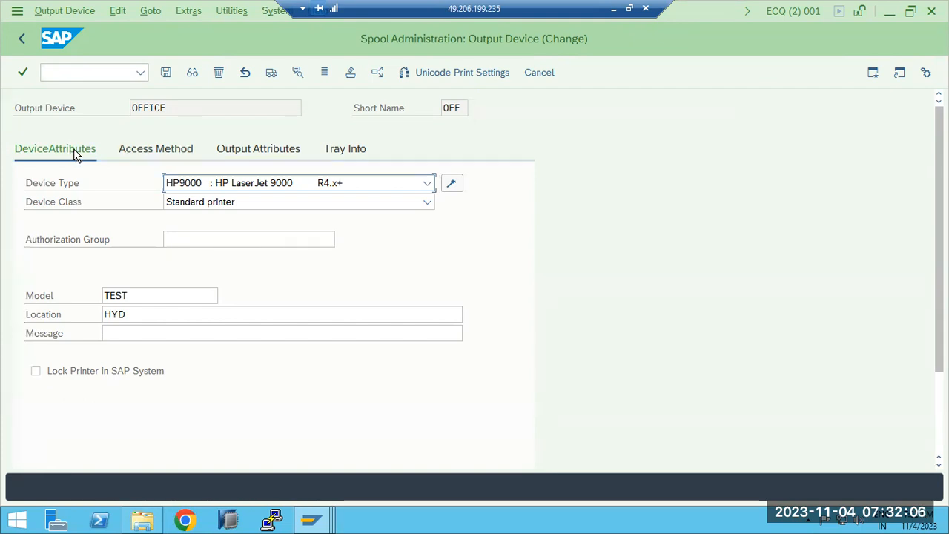
left_click(21, 39)
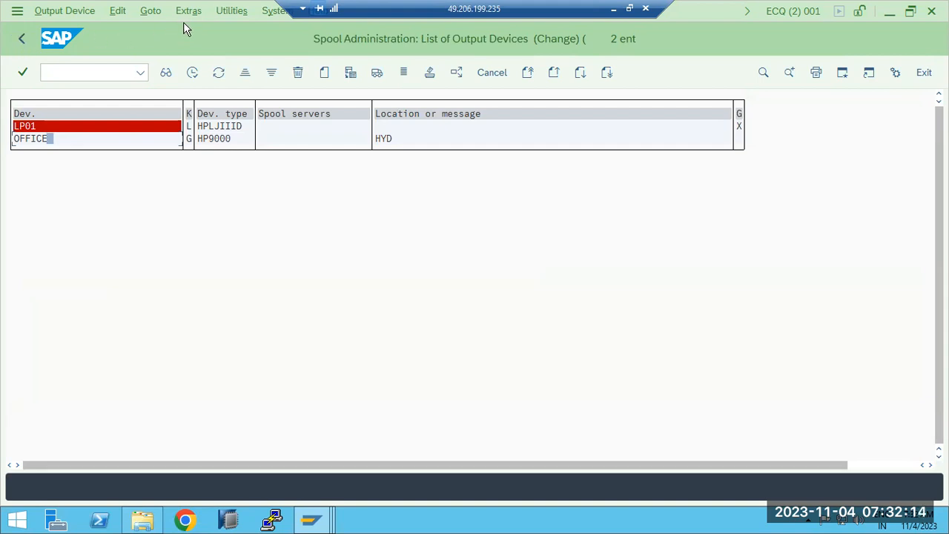
- Open the output device export utility, enable Execute export and Export Printer Configuration, and set the output device to *
key("alt+i")
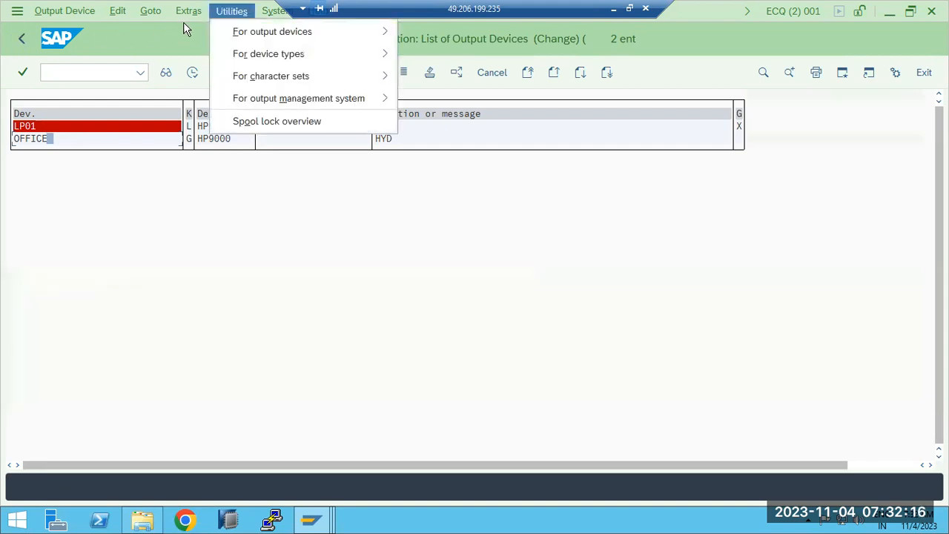
mouse_move(267, 32)
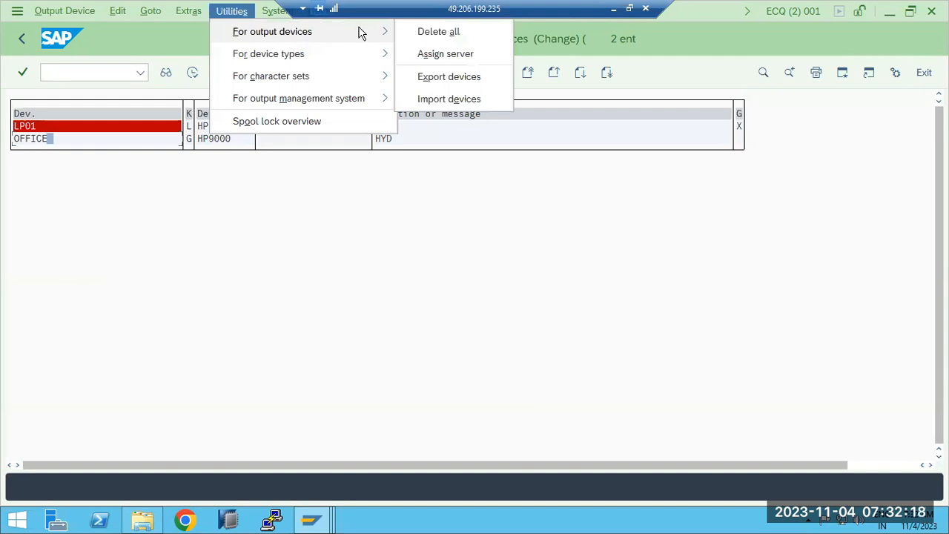
left_click(449, 77)
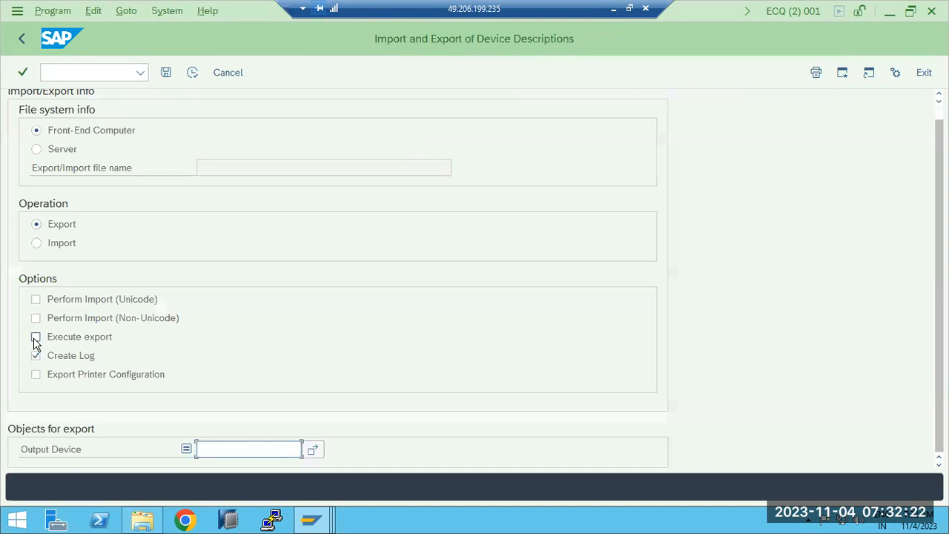
left_click(35, 338)
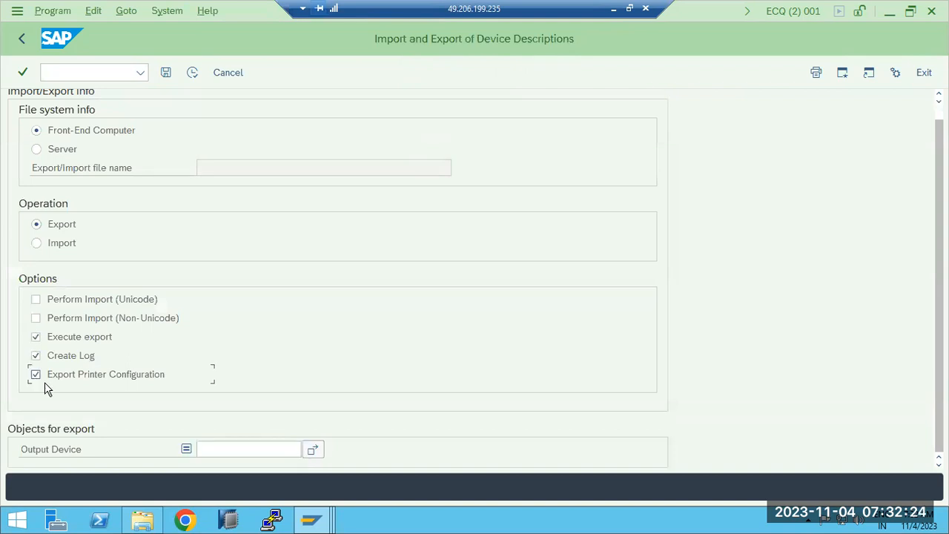
left_click(215, 448)
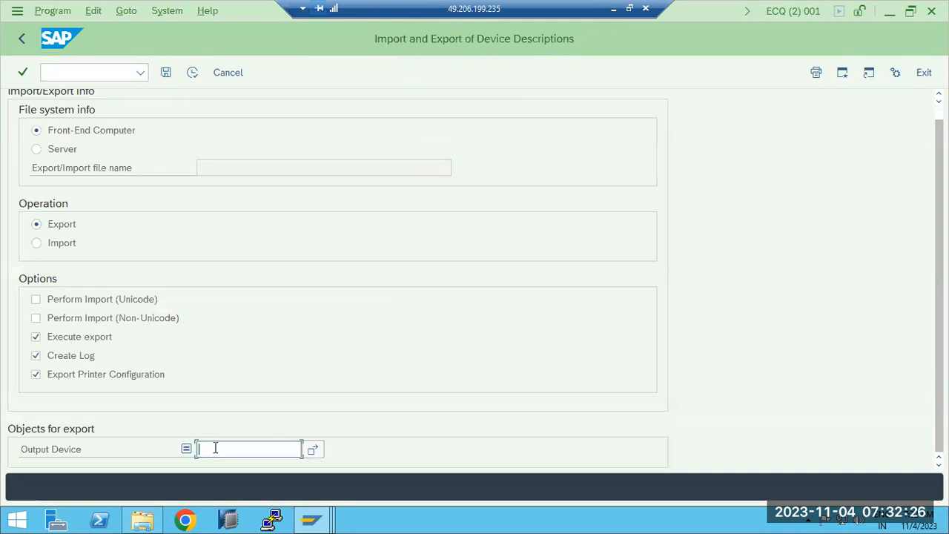
- Run the export, confirm exporting printer configuration data, and save the file as spad in Downloads
left_click(193, 72)
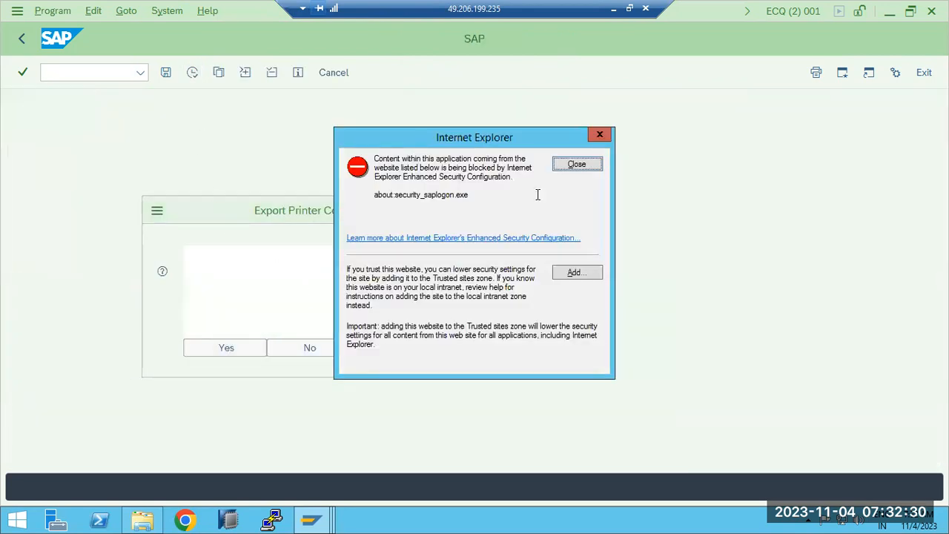
left_click(579, 166)
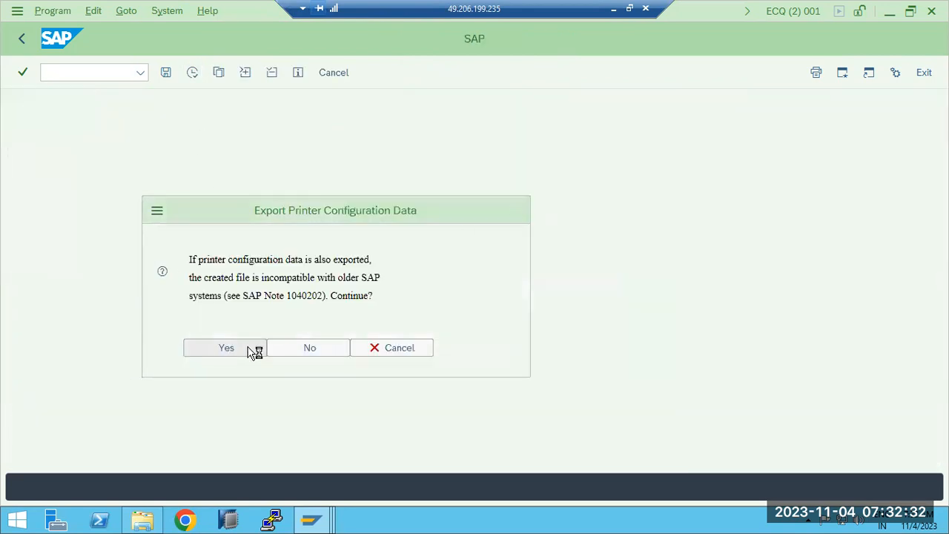
left_click(249, 352)
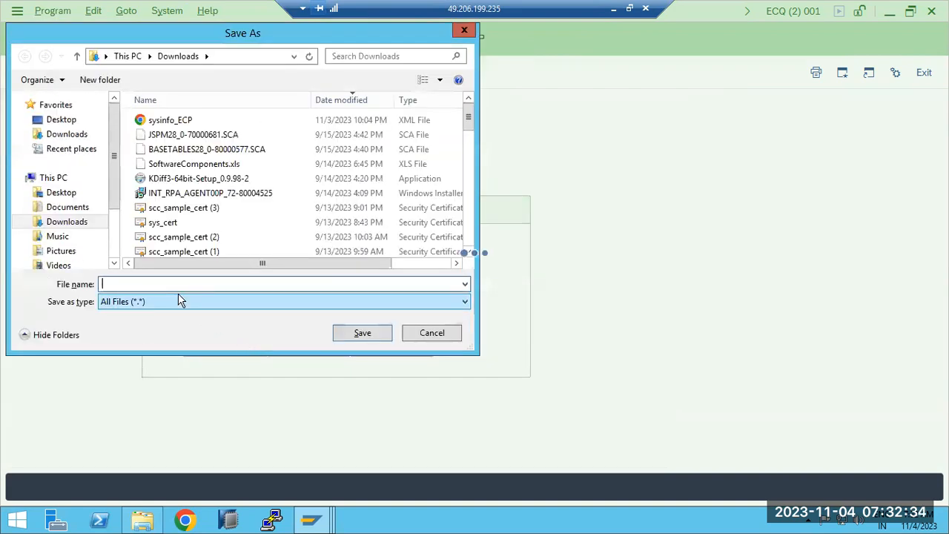
type("spad")
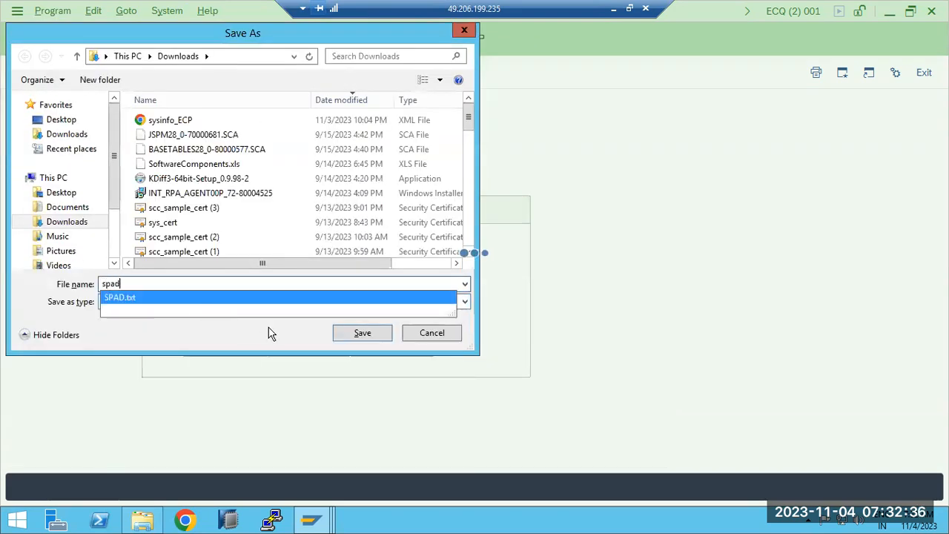
left_click(349, 339)
left_click(508, 261)
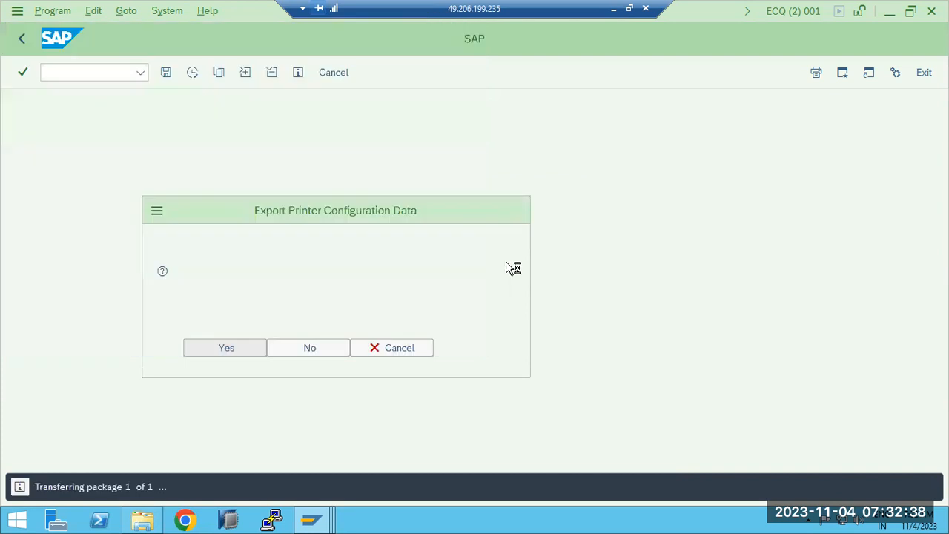
left_click(144, 335)
- Open the exported SPAD file from Downloads in Notepad and inspect the OFFICE device entry
left_click(142, 519)
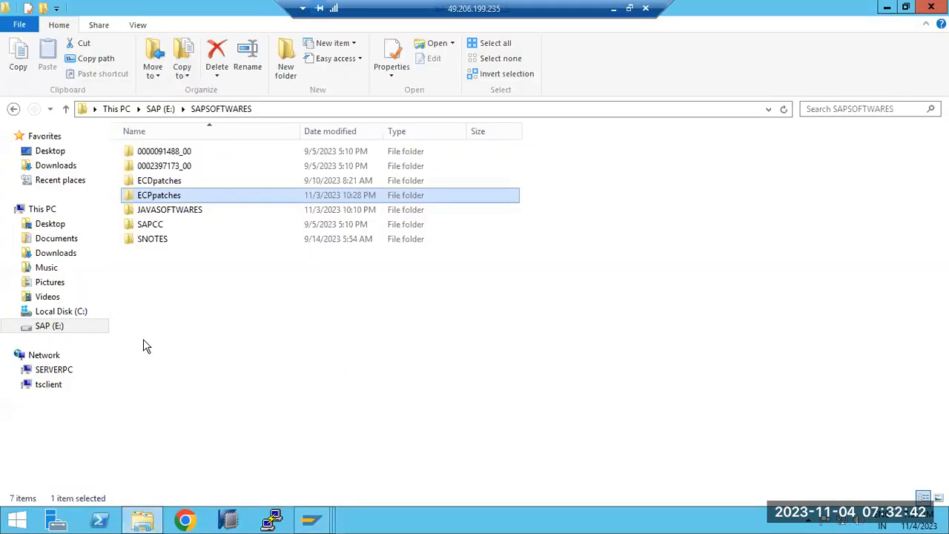
left_click(62, 173)
double_click(127, 153)
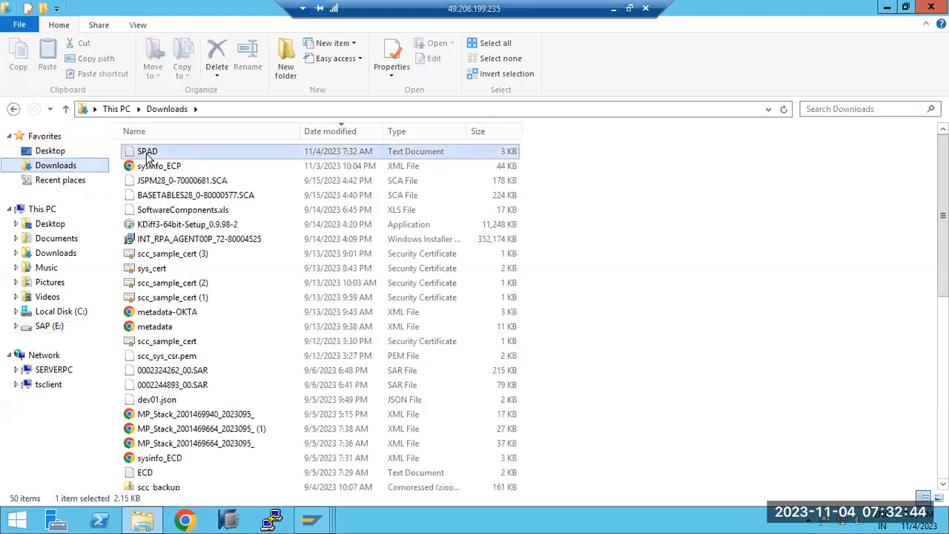
left_click_drag(145, 220, 190, 525)
scroll(520, 343, "down", 3)
scroll(521, 349, "down", 11)
scroll(522, 349, "up", 4)
left_click_drag(132, 240, 191, 241)
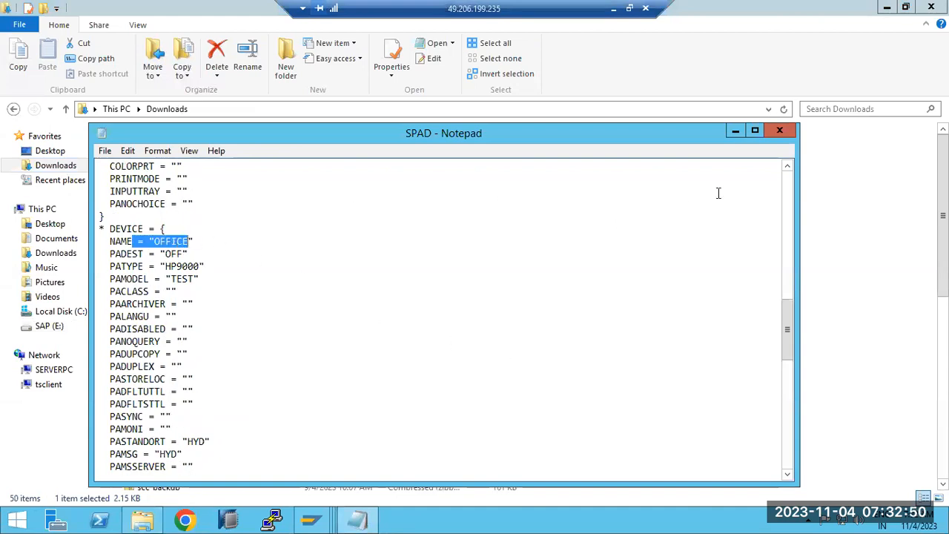
left_click(780, 130)
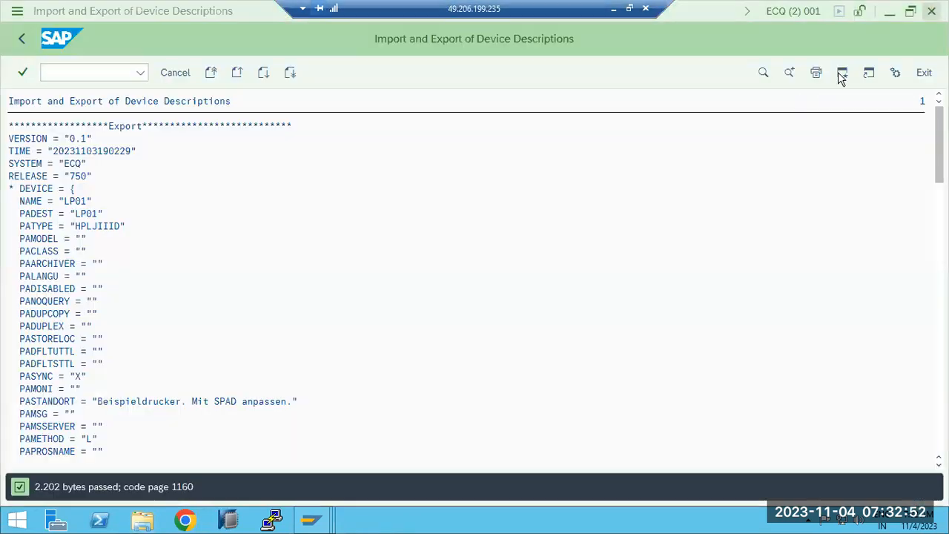
- Leave the export log and spool administration and return to SAP Easy Access
left_click(931, 7)
left_click(21, 38)
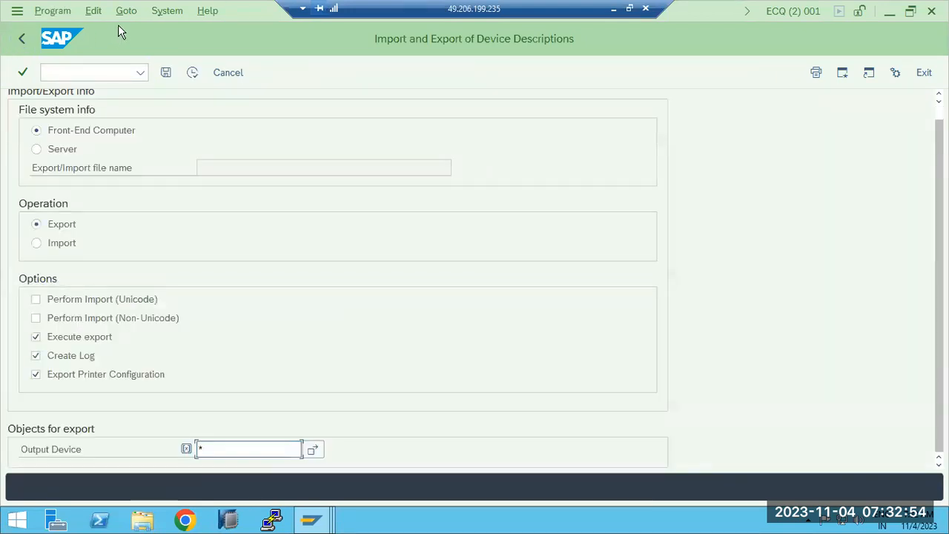
left_click(26, 37)
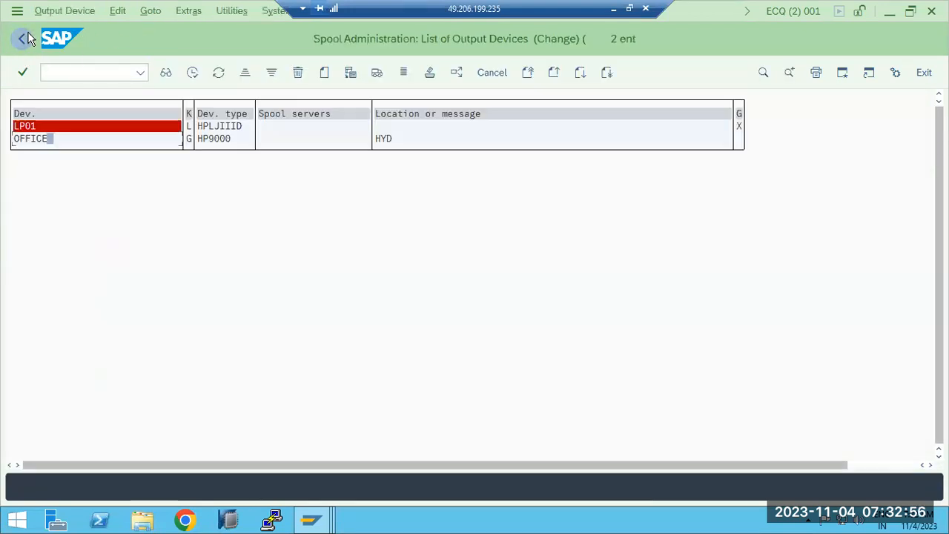
left_click(26, 37)
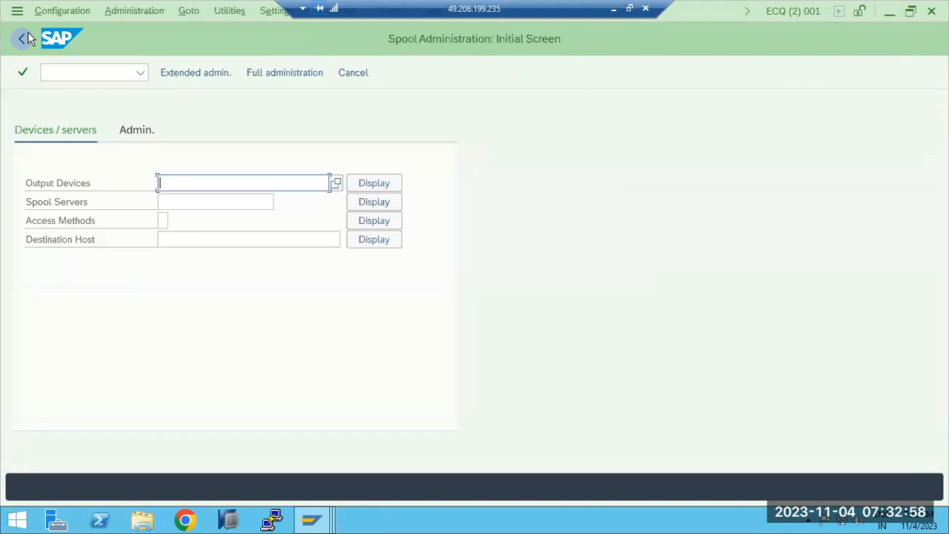
left_click(22, 36)
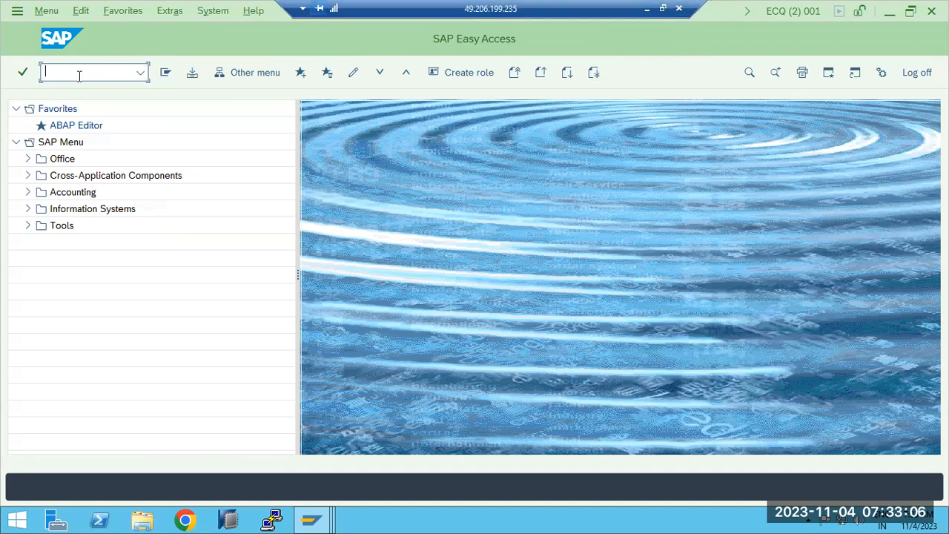
- Open the Print Screen List dialog, search the available output devices, then close the dialog and return
left_click(802, 72)
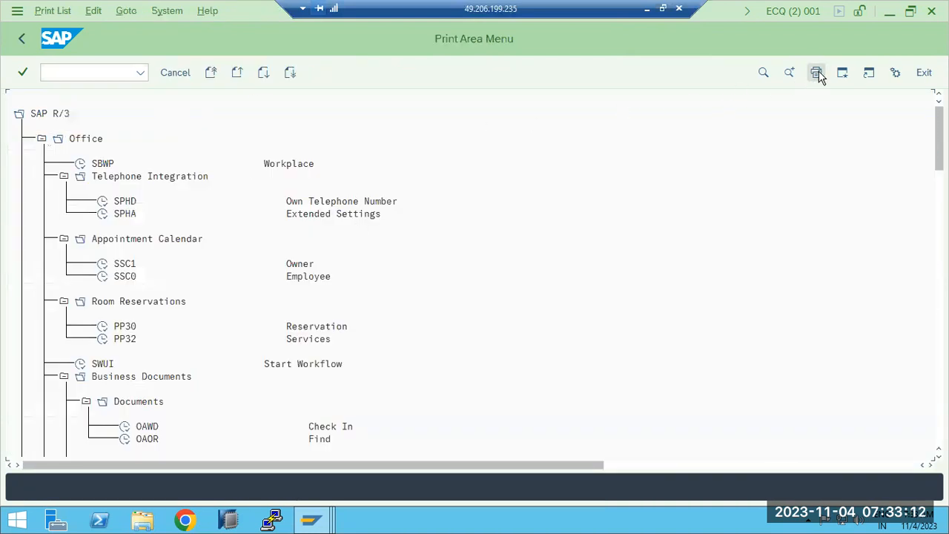
left_click(817, 72)
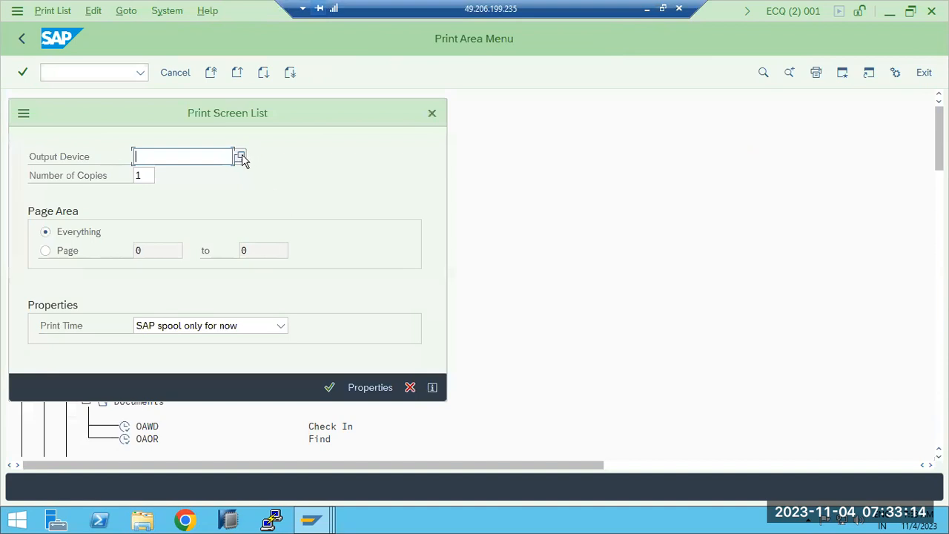
left_click(241, 158)
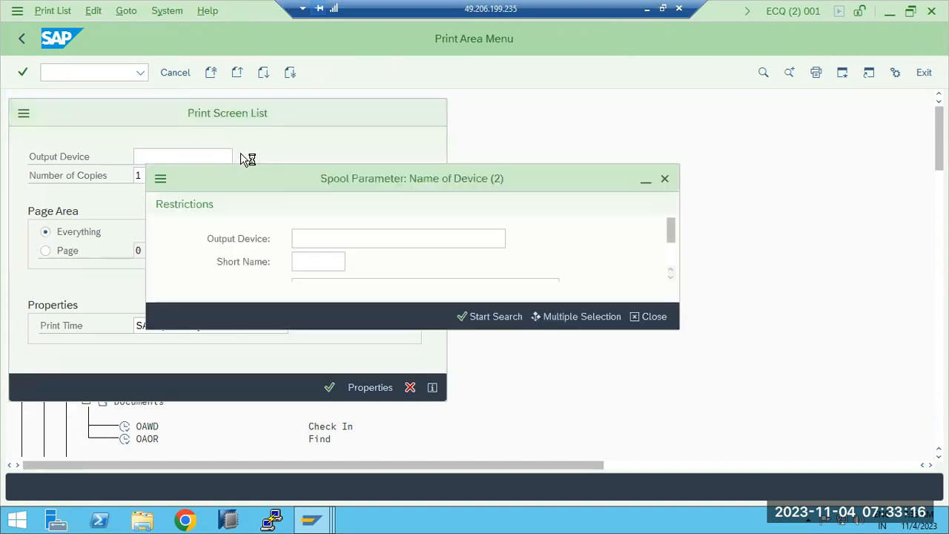
left_click(503, 320)
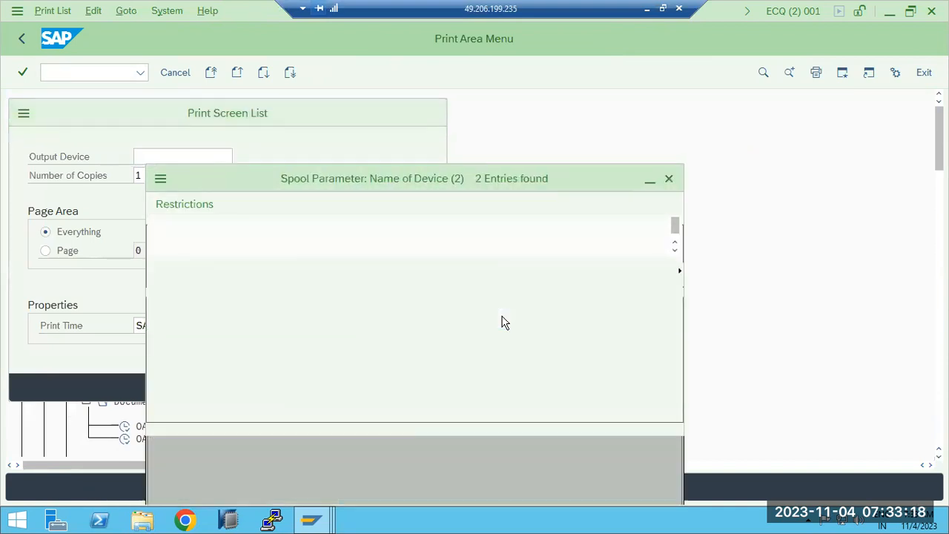
left_click(669, 178)
left_click(432, 113)
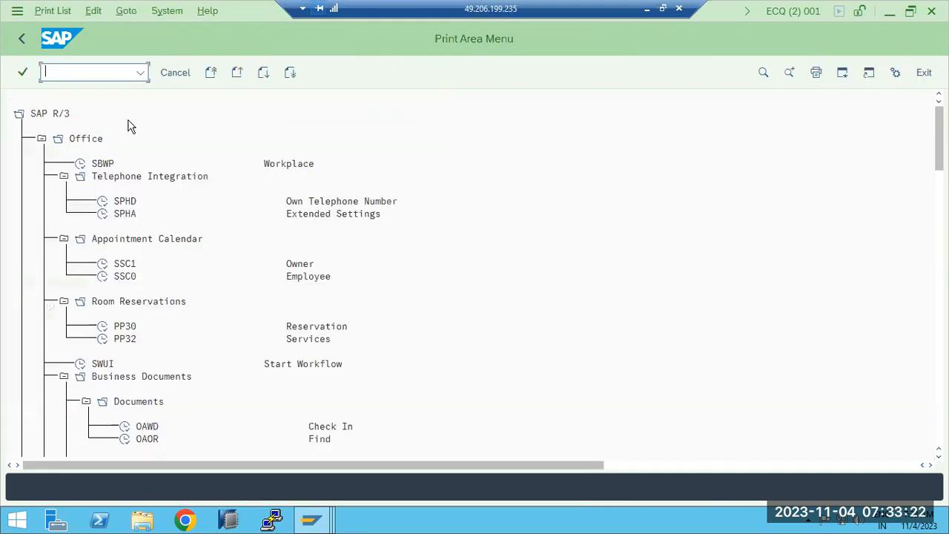
left_click(21, 41)
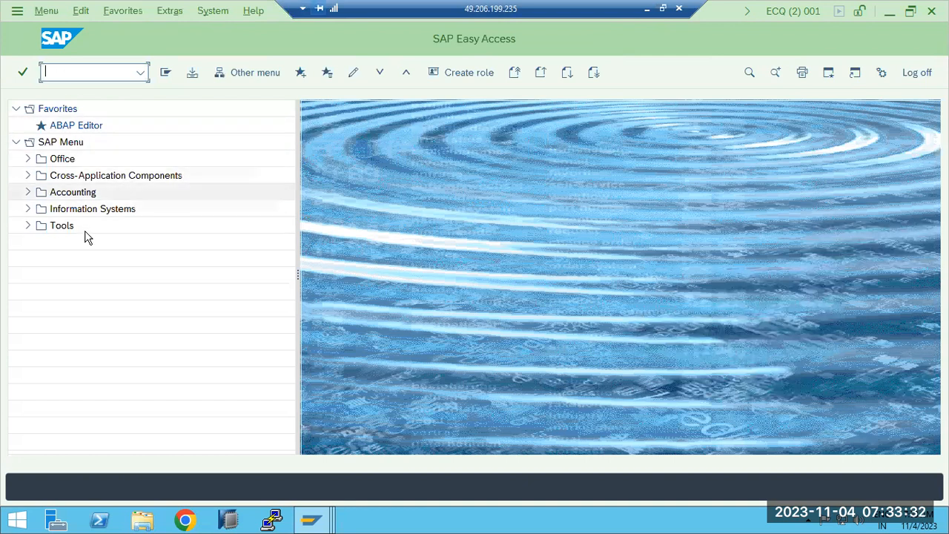
- Switch to the Paint notes and draw a new text box to the right of the printing methods
left_click(647, 8)
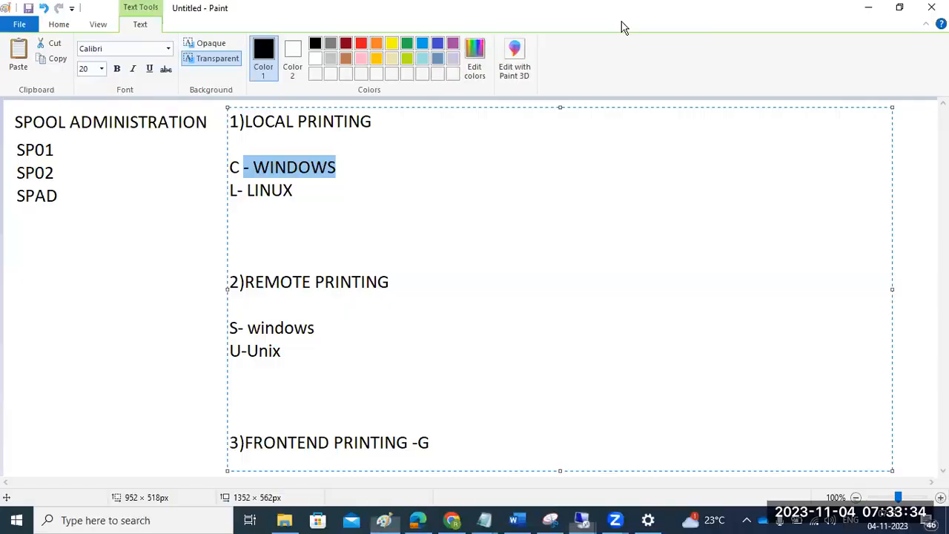
left_click(111, 298)
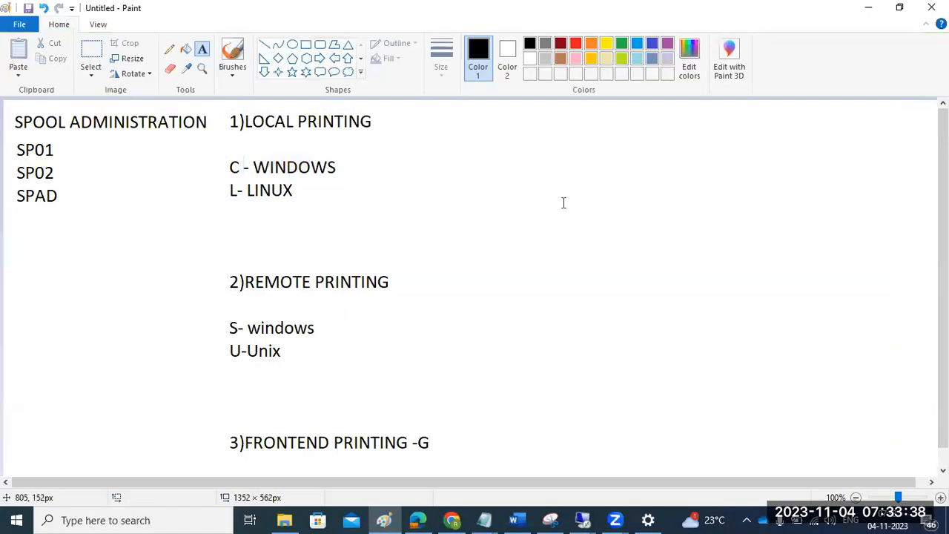
left_click_drag(492, 111, 924, 391)
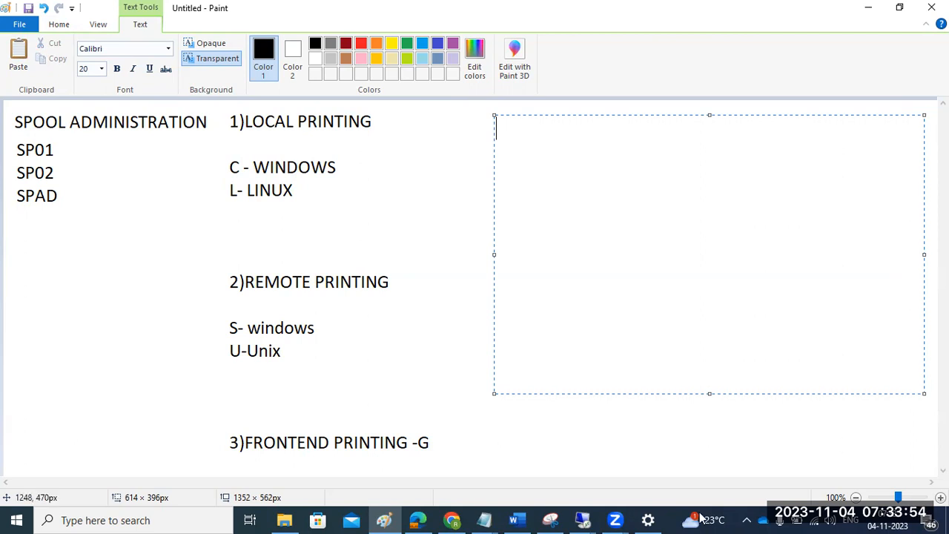
- Switch to the Chrome window showing the YouTube SAP printing video
left_click(465, 514)
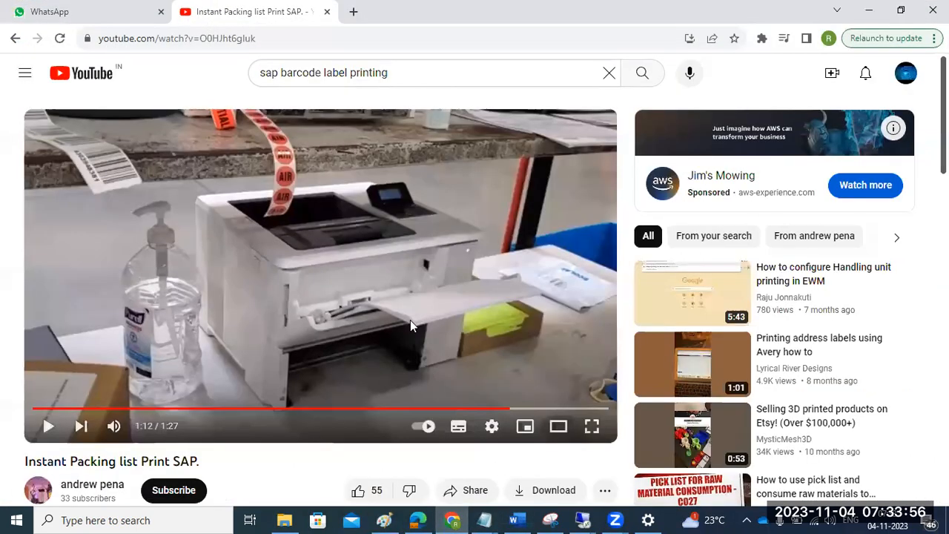
- Restart the Instant Packing list Print SAP video from the beginning and watch it in full screen
left_click(58, 408)
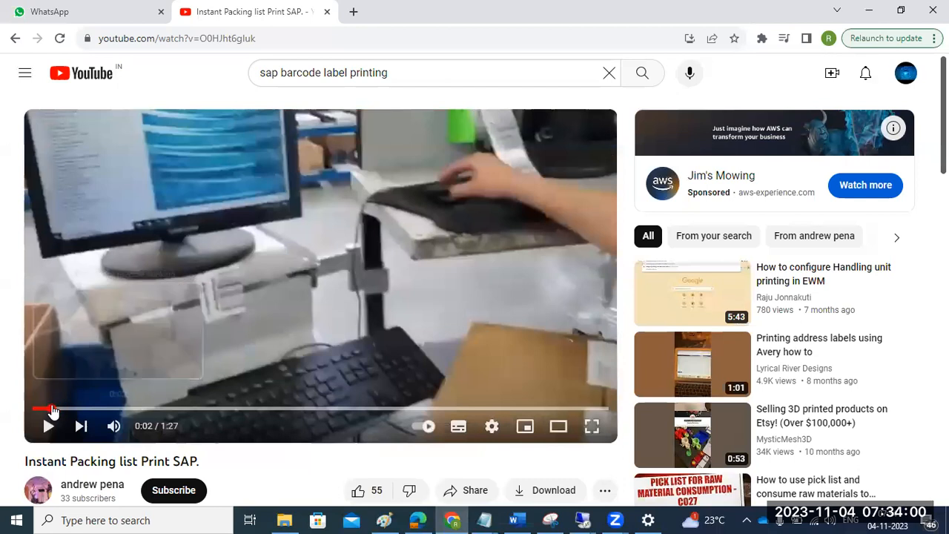
left_click(50, 408)
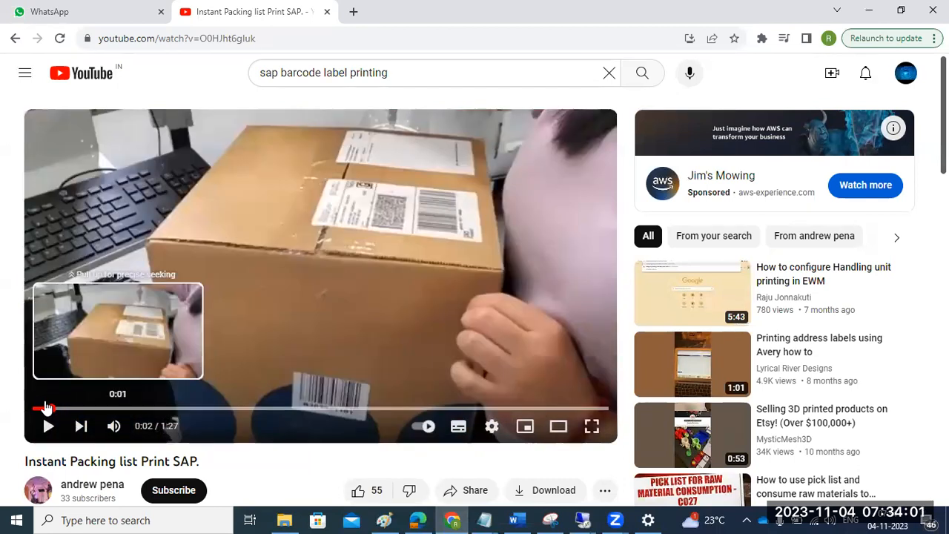
left_click(42, 408)
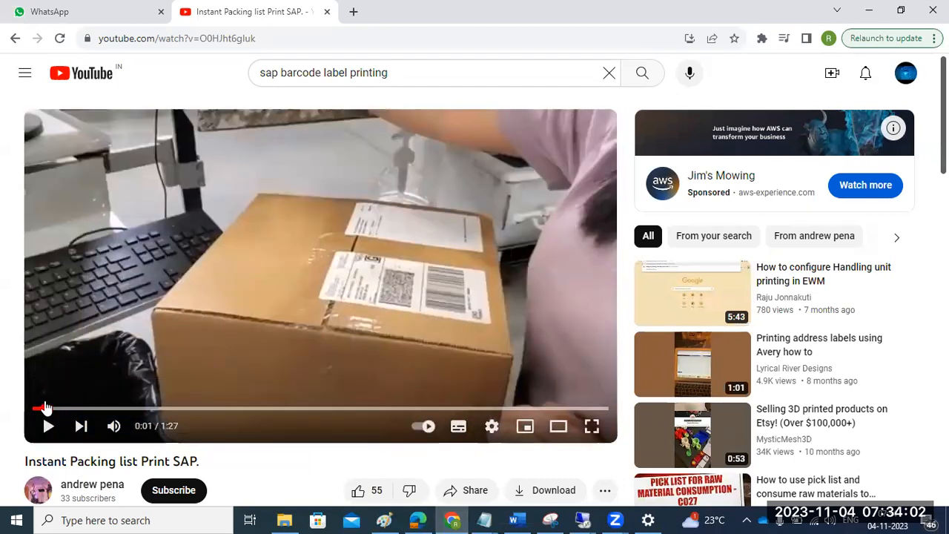
left_click(592, 428)
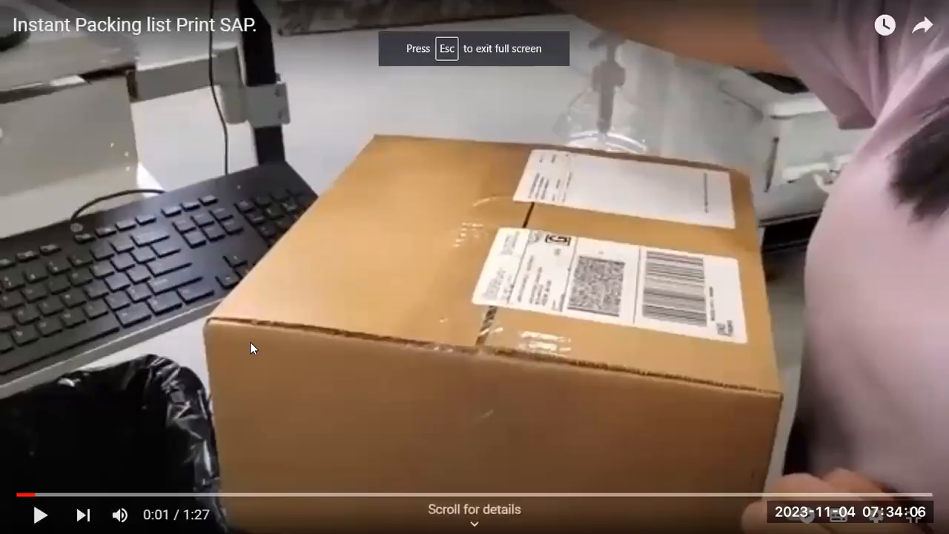
left_click(283, 320)
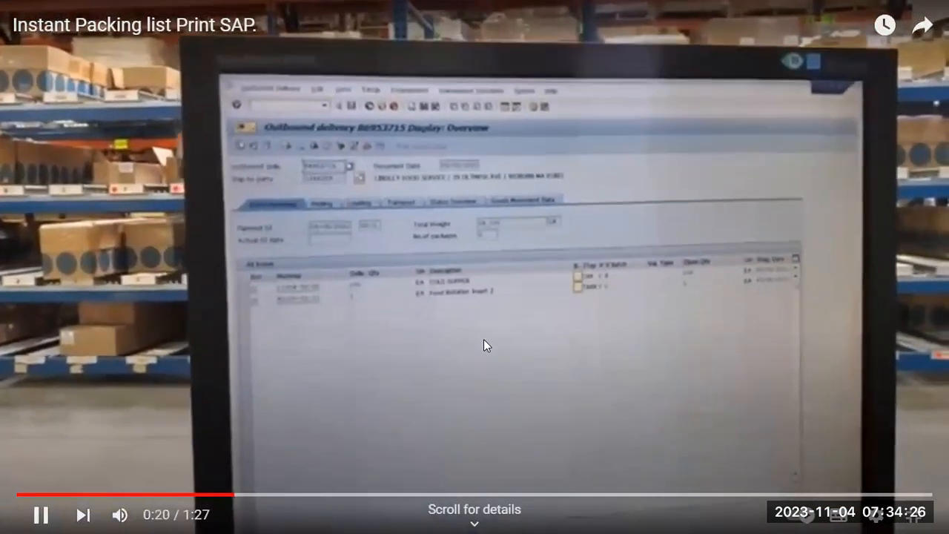
left_click(484, 339)
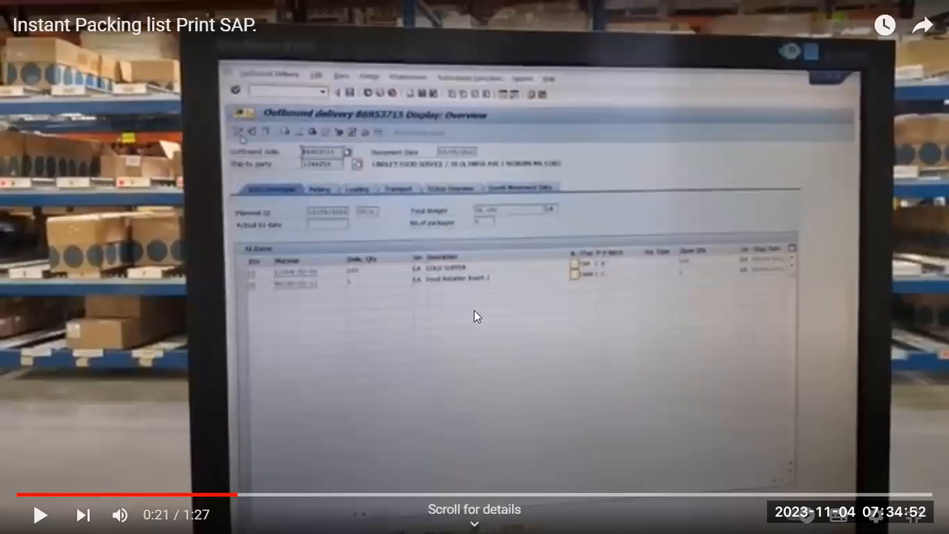
left_click(479, 391)
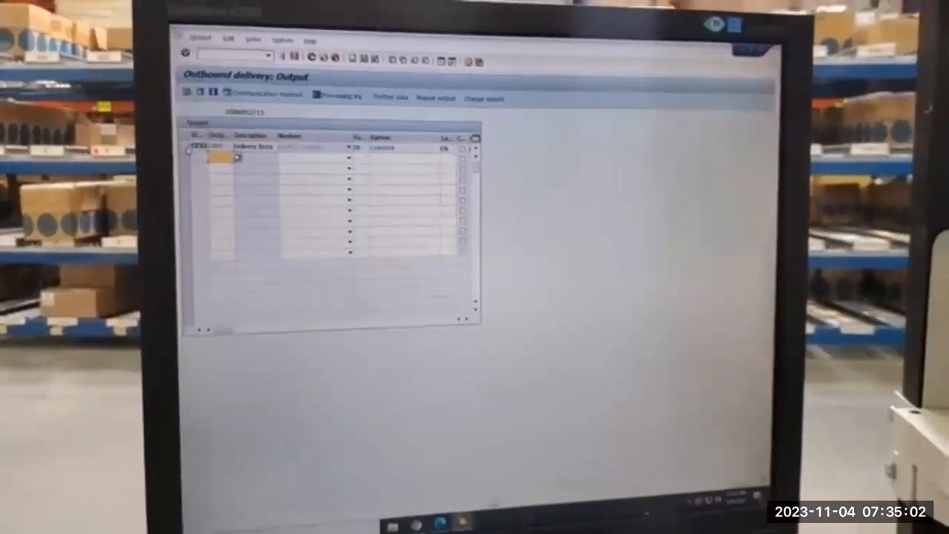
- Skip ahead through the video and leave full screen
key("Right")
key("Right")
key("Right")
key("Right")
key("Right")
key("Right")
key("Right")
key("Right")
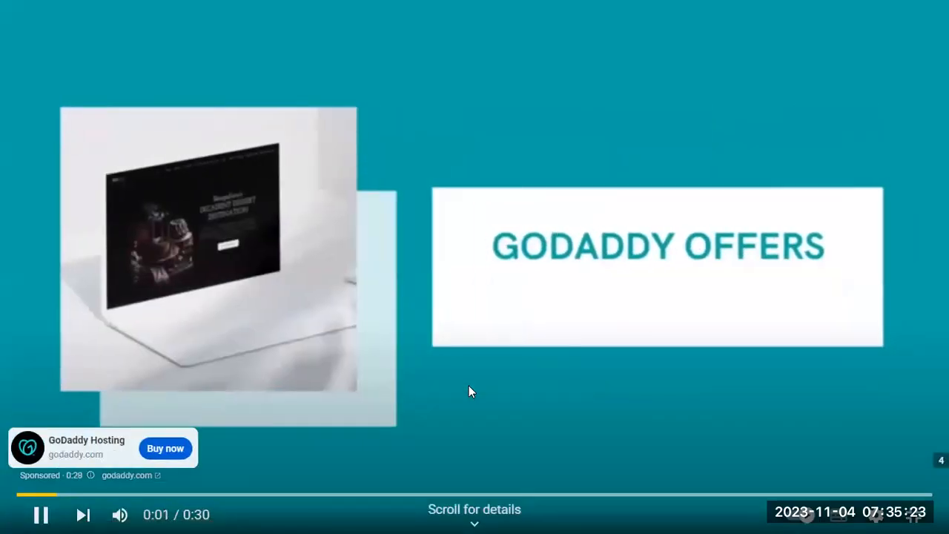
key("Escape")
left_click(555, 299)
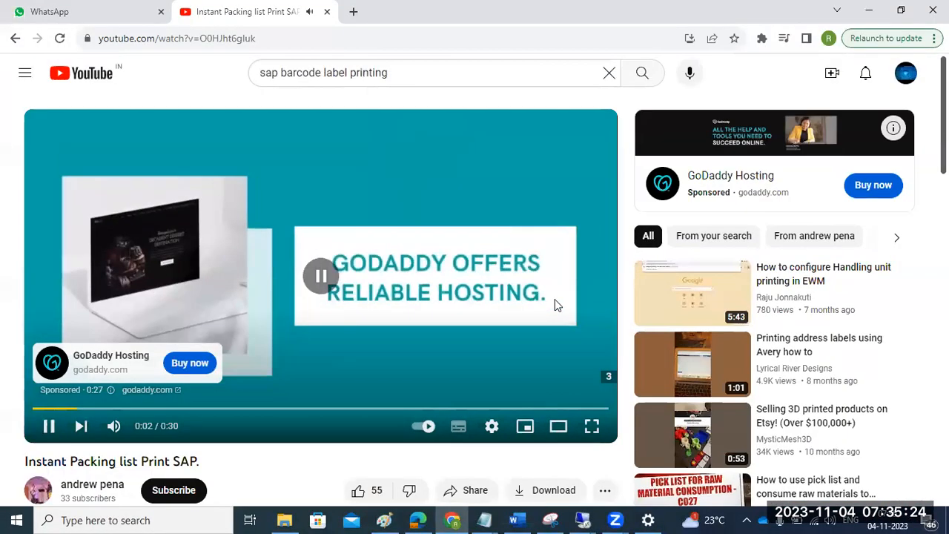
- Search YouTube for "barcode scanner from SAP"
left_click(609, 73)
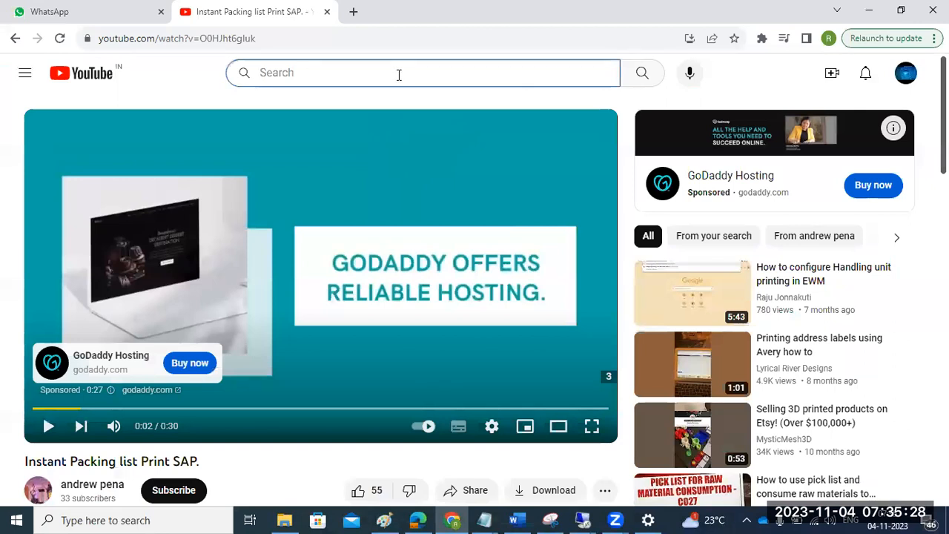
type("SAP")
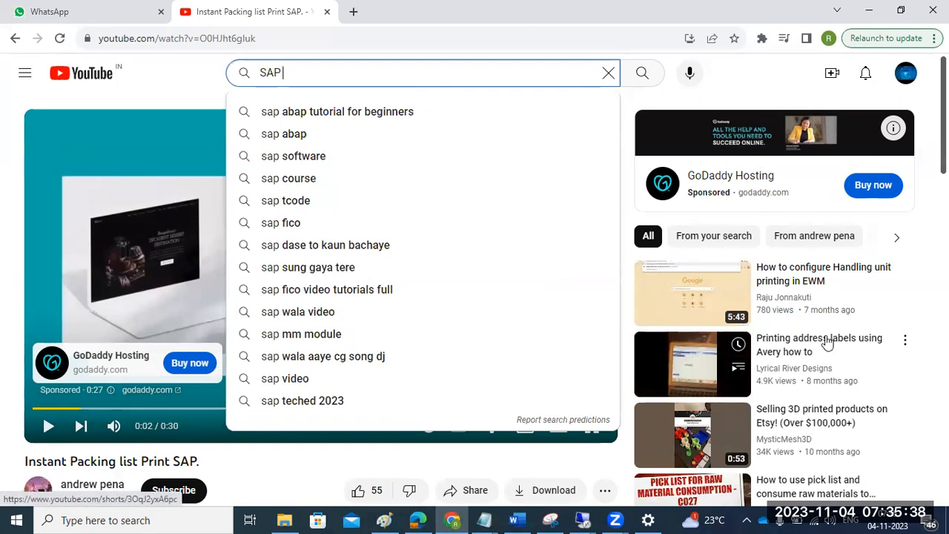
scroll(827, 341, "down", 2)
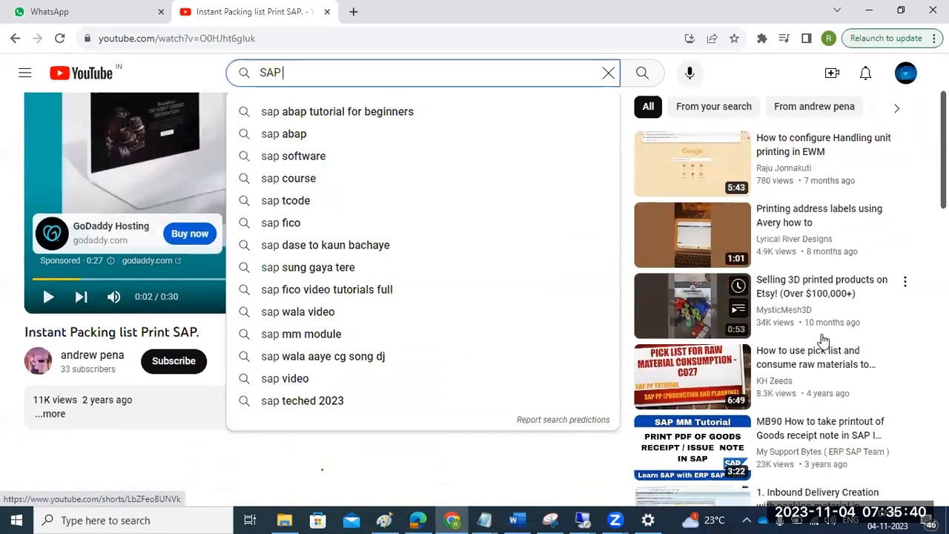
scroll(823, 340, "down", 1)
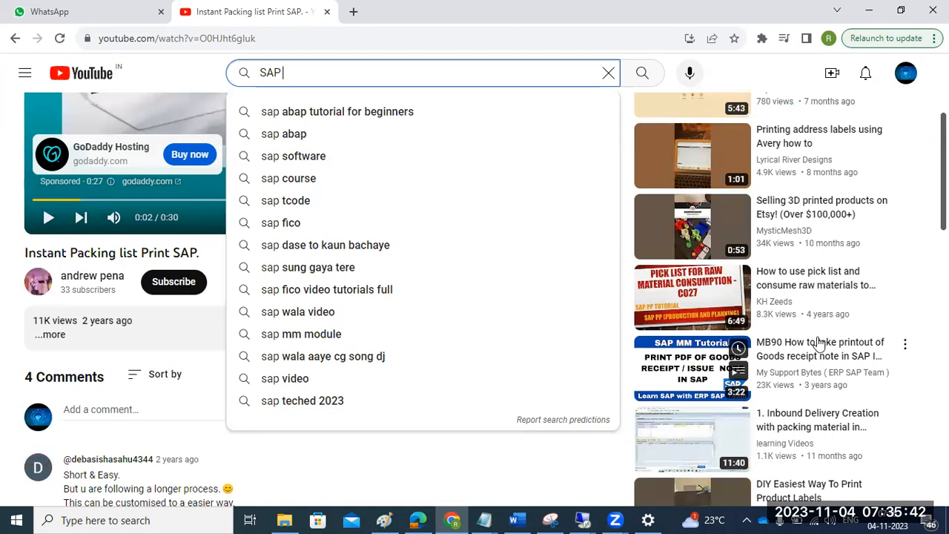
scroll(712, 415, "down", 2)
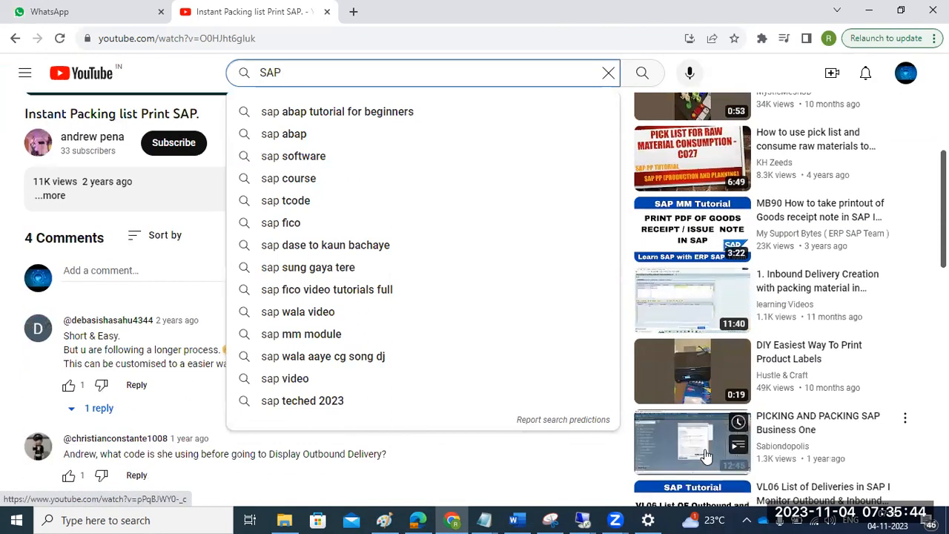
scroll(706, 456, "down", 1)
scroll(706, 456, "down", 3)
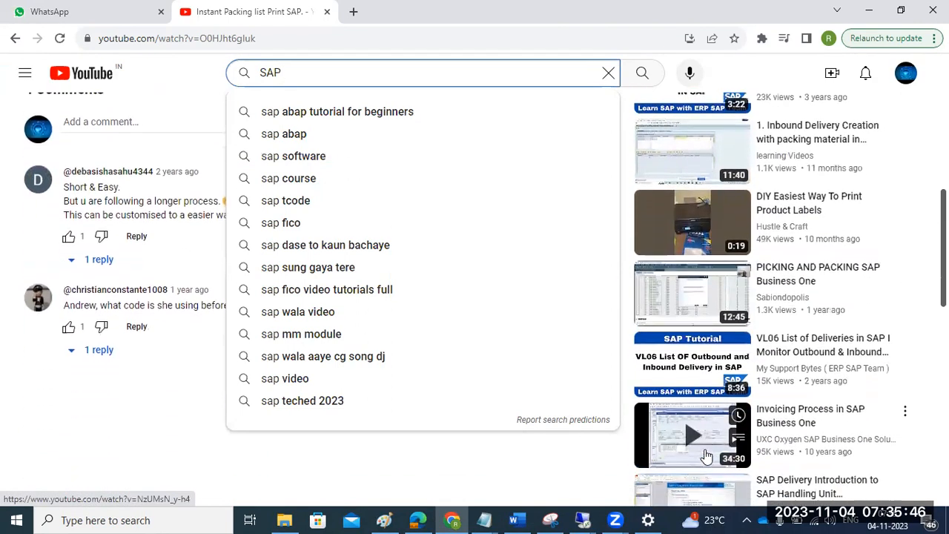
scroll(534, 434, "up", 5)
scroll(519, 425, "up", 3)
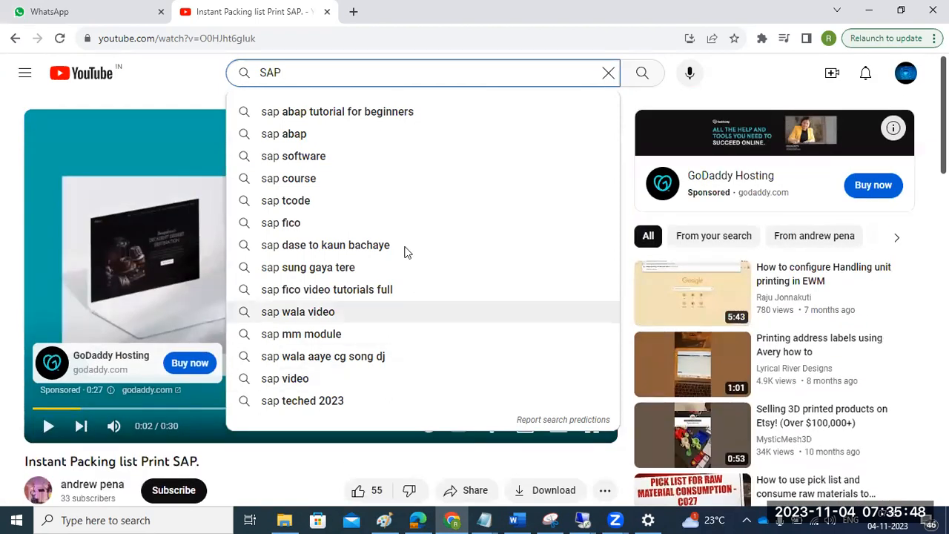
double_click(303, 79)
type("barcode scanner from S")
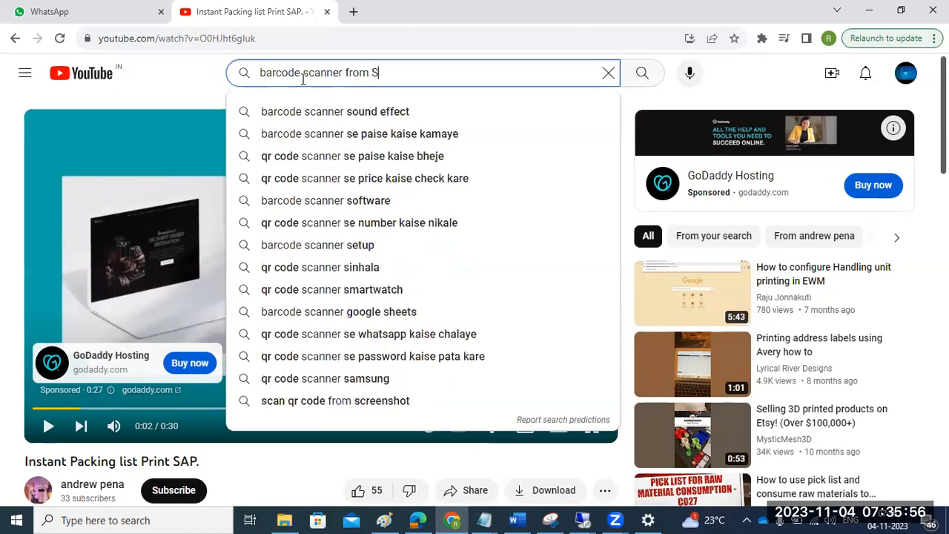
type("AP")
key("Return")
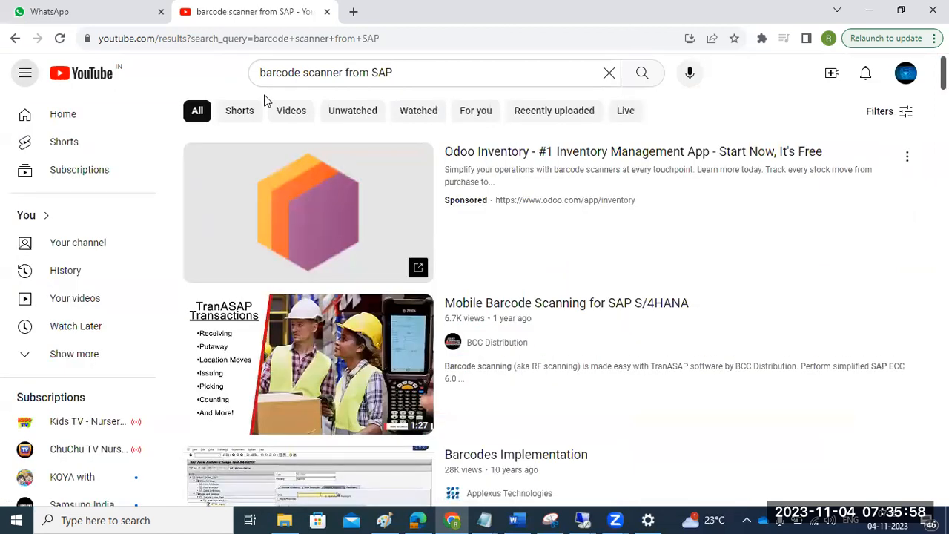
- Scroll through the search results for SAP barcode scanner videos
scroll(593, 314, "down", 1)
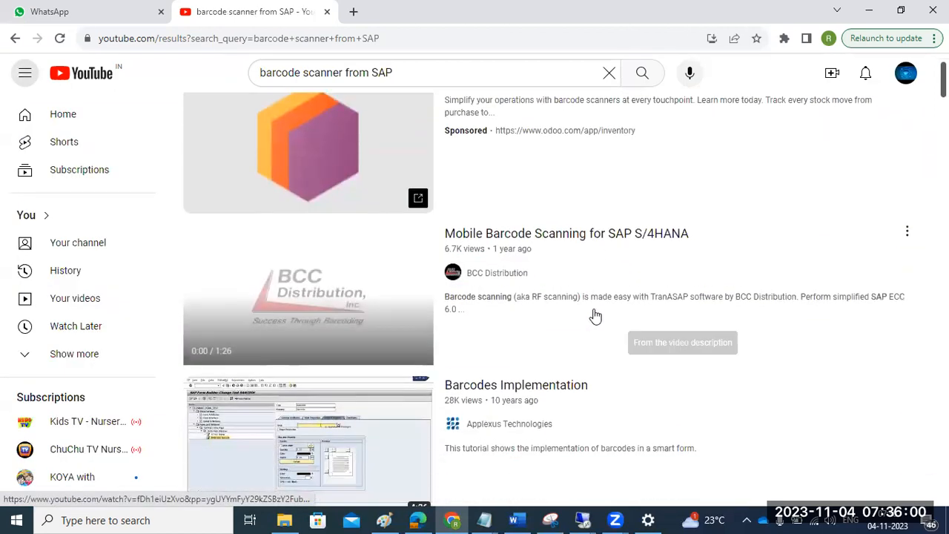
scroll(596, 316, "down", 2)
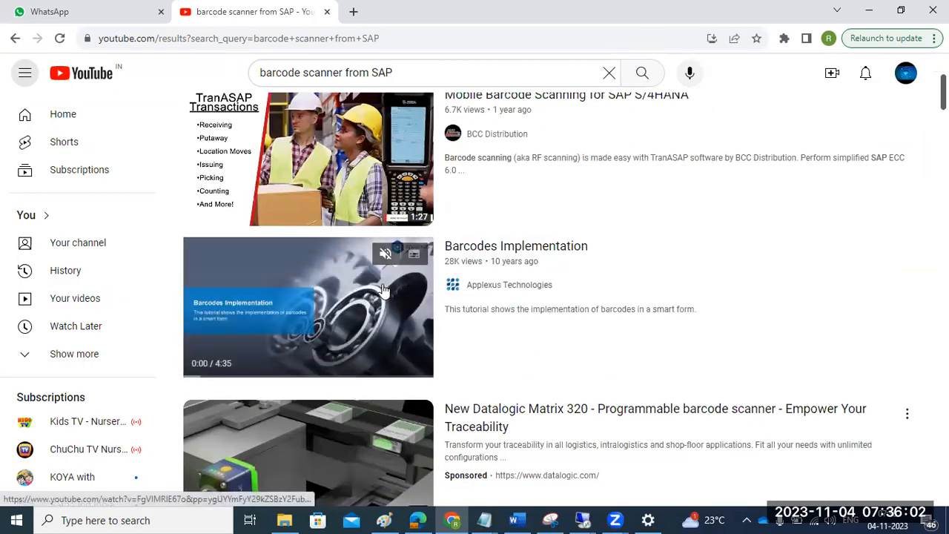
scroll(384, 289, "down", 5)
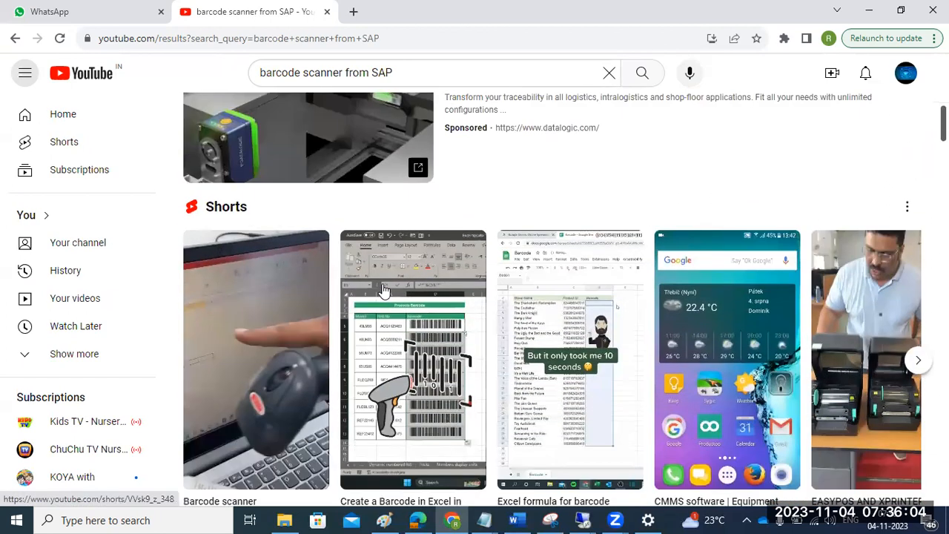
scroll(384, 289, "down", 7)
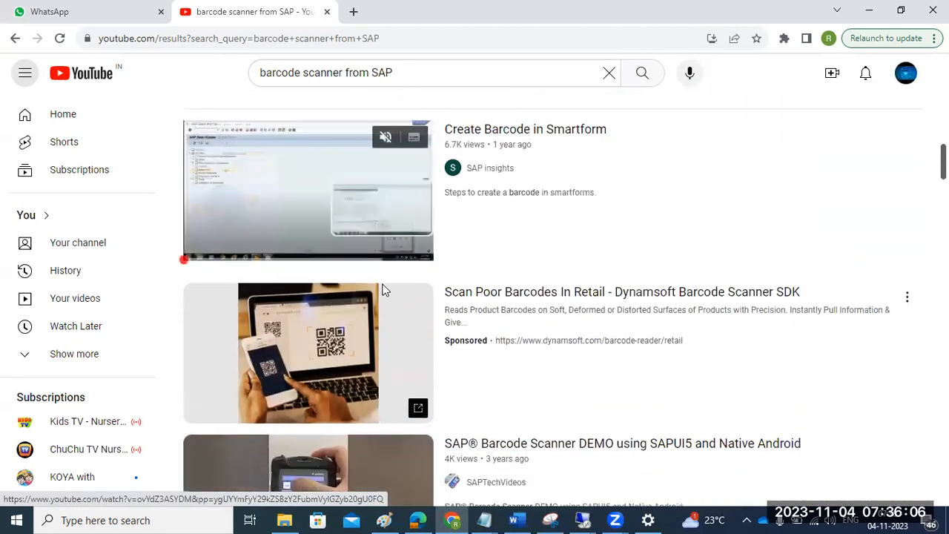
scroll(383, 289, "down", 2)
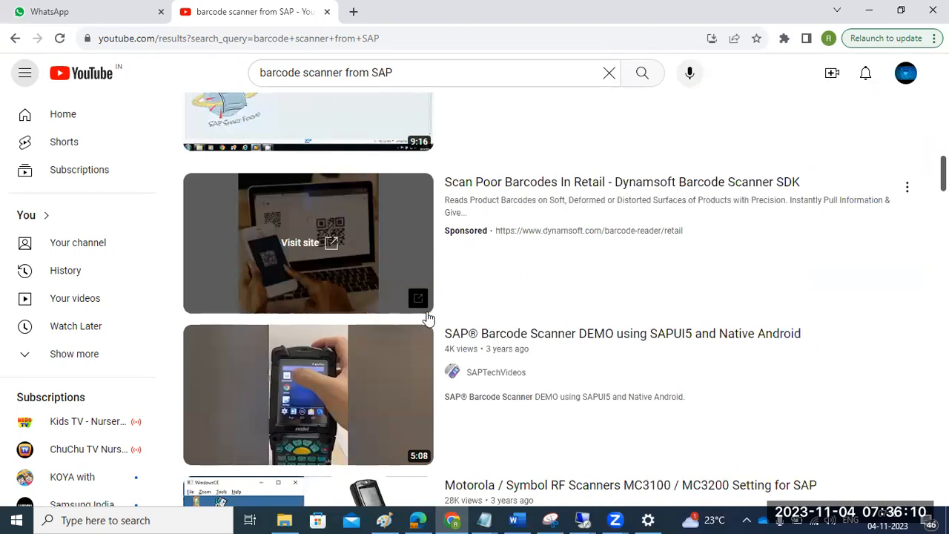
scroll(400, 356, "down", 1)
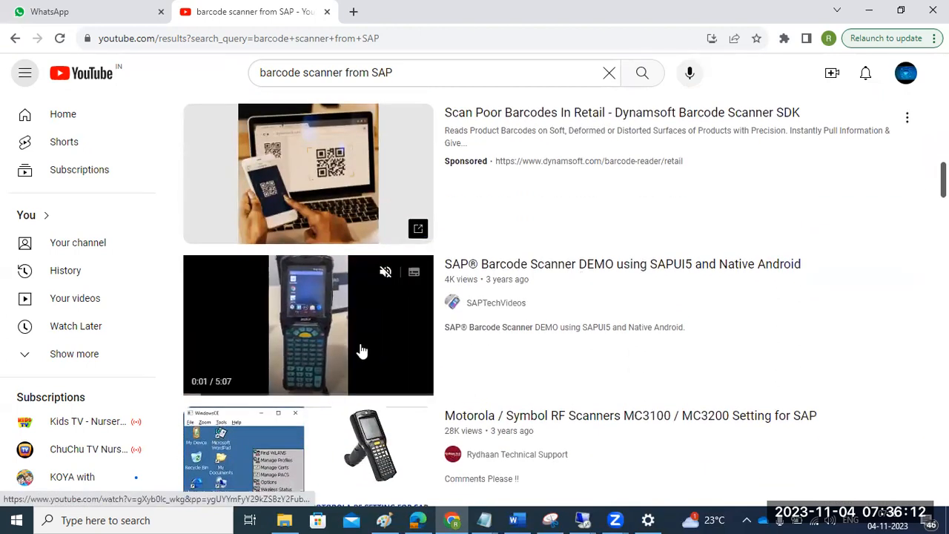
scroll(356, 353, "down", 4)
scroll(312, 289, "down", 4)
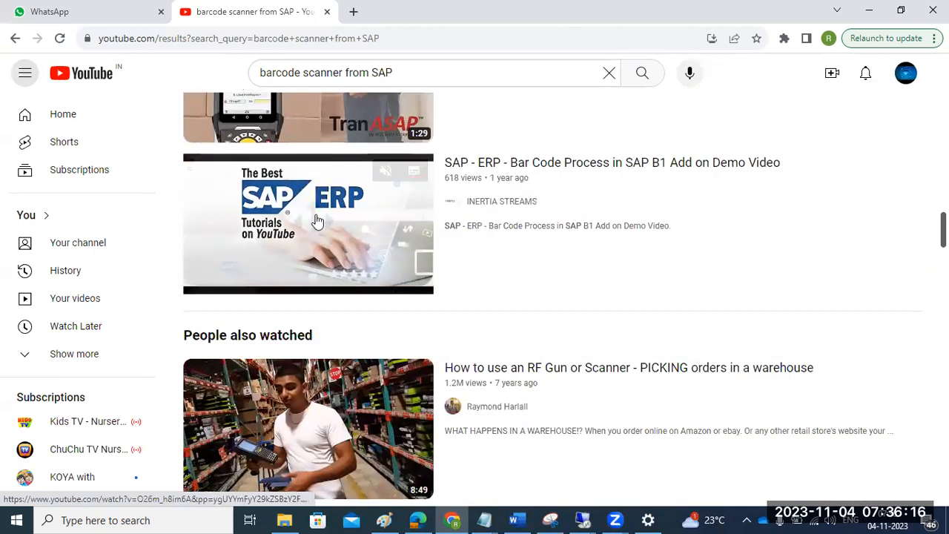
- Open the "SAP - ERP - Bar Code Process in SAP B1 Add on Demo Video" and skip ahead to its SAP demonstration
mouse_move(315, 219)
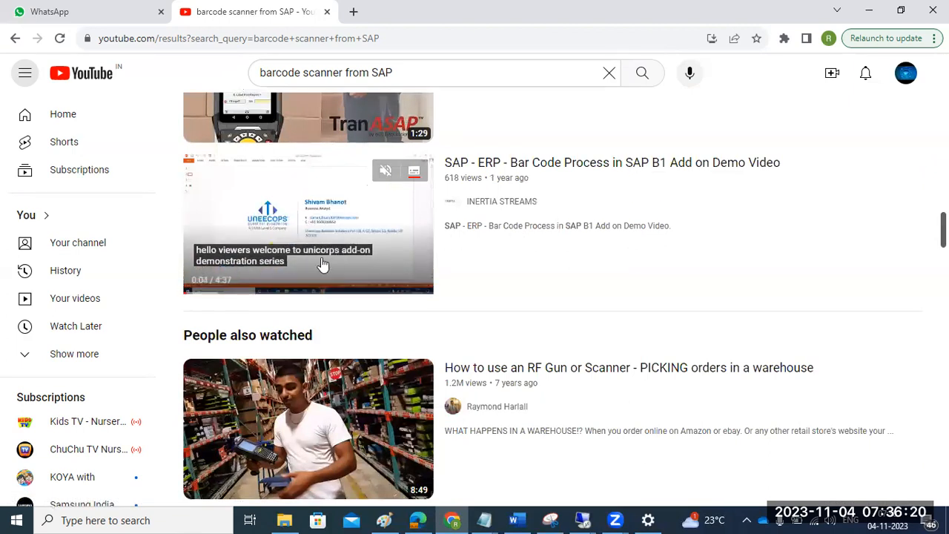
left_click(325, 217)
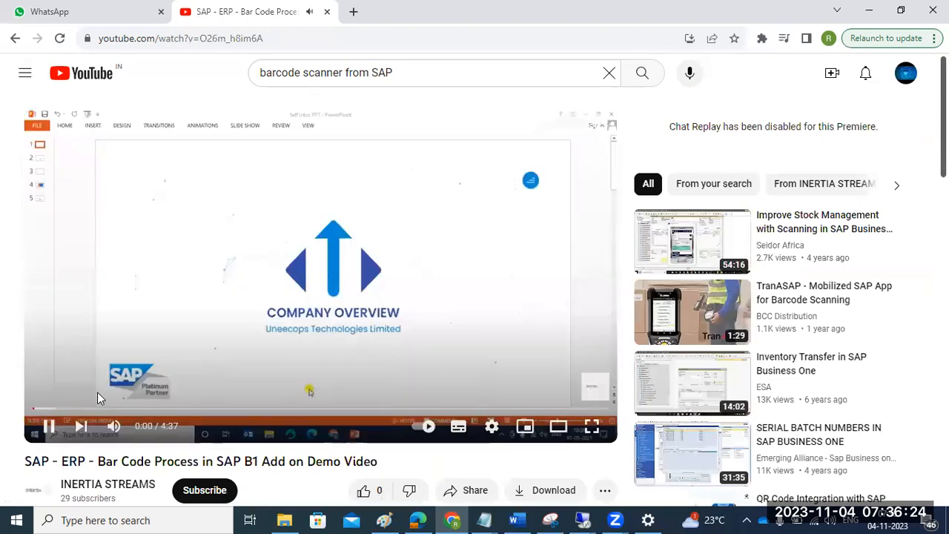
key("Right")
key("Right")
key("Right")
key("Right")
key("Right")
key("Right")
key("Right")
key("Right")
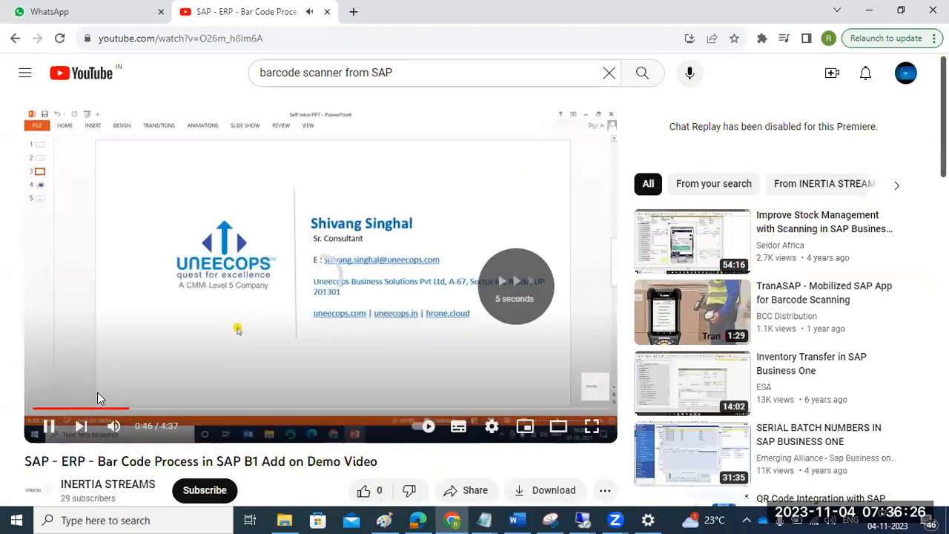
key("Right")
key("Right")
key("Right")
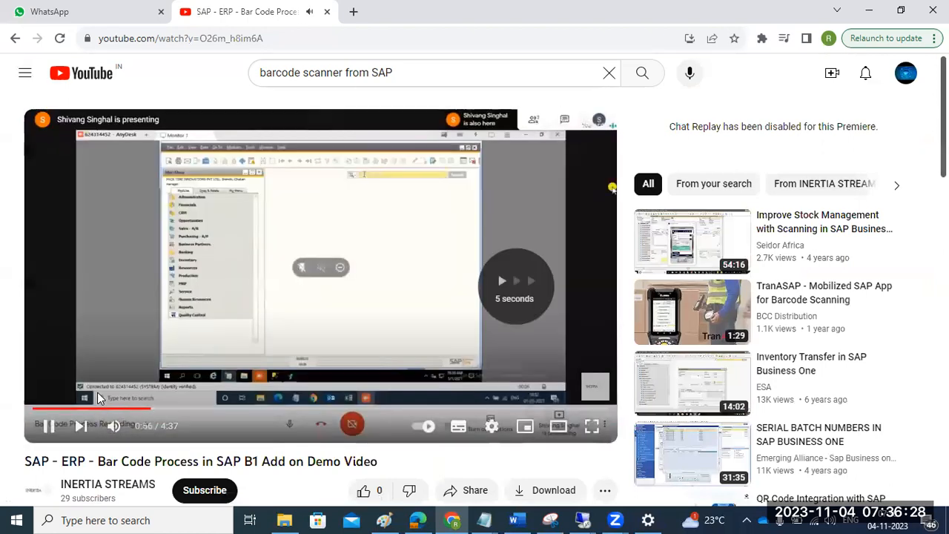
key("Right")
key("Right")
key("Right")
key("Right")
key("Right")
key("Right")
key("Right")
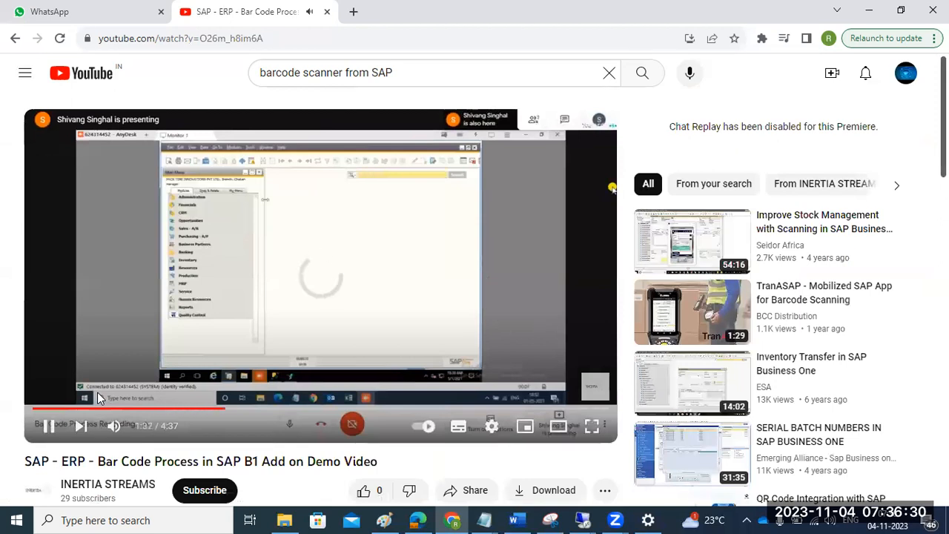
key("Right")
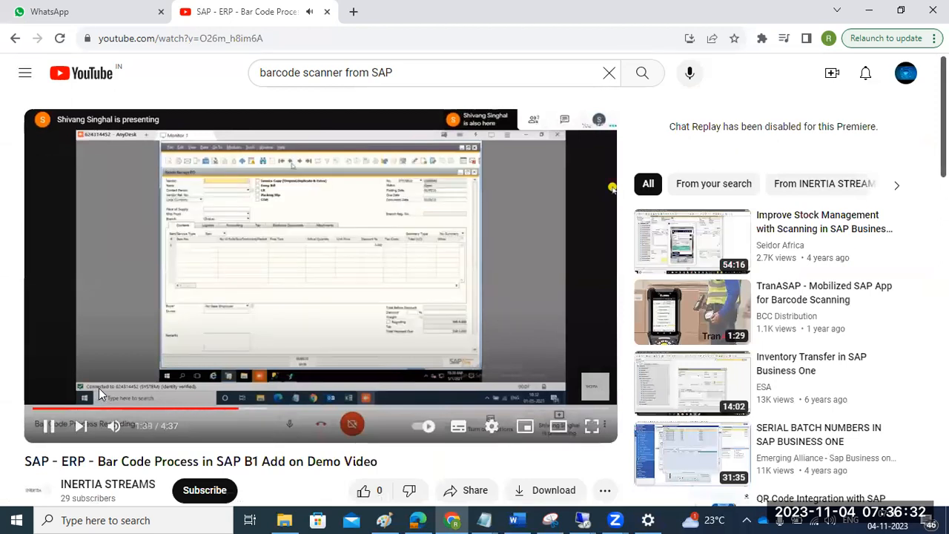
left_click(317, 241)
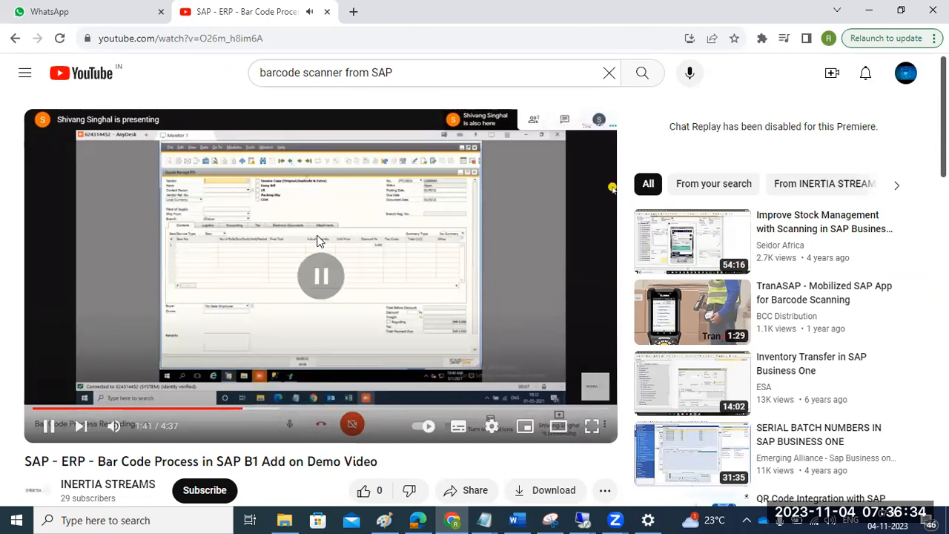
- Return to the search results and switch back to the SAP window
left_click(9, 45)
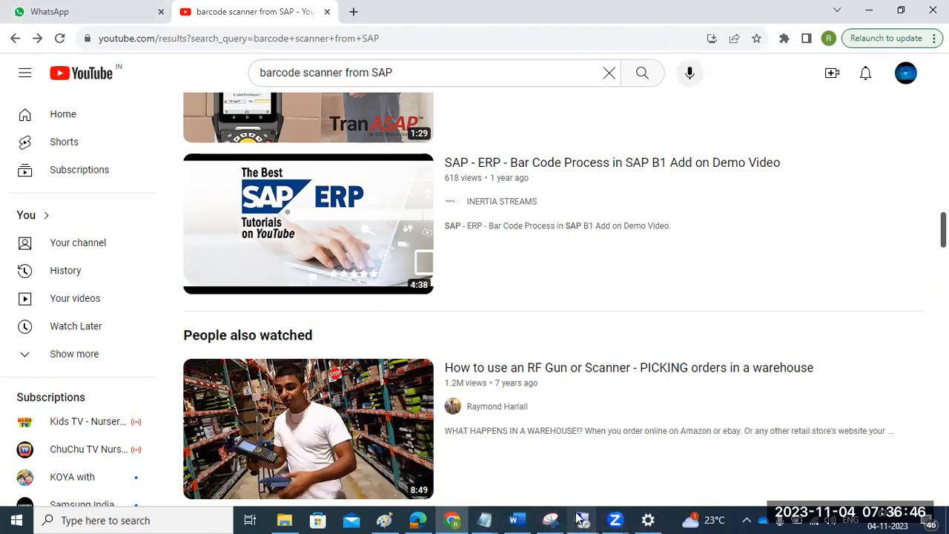
mouse_move(582, 519)
left_click(631, 458)
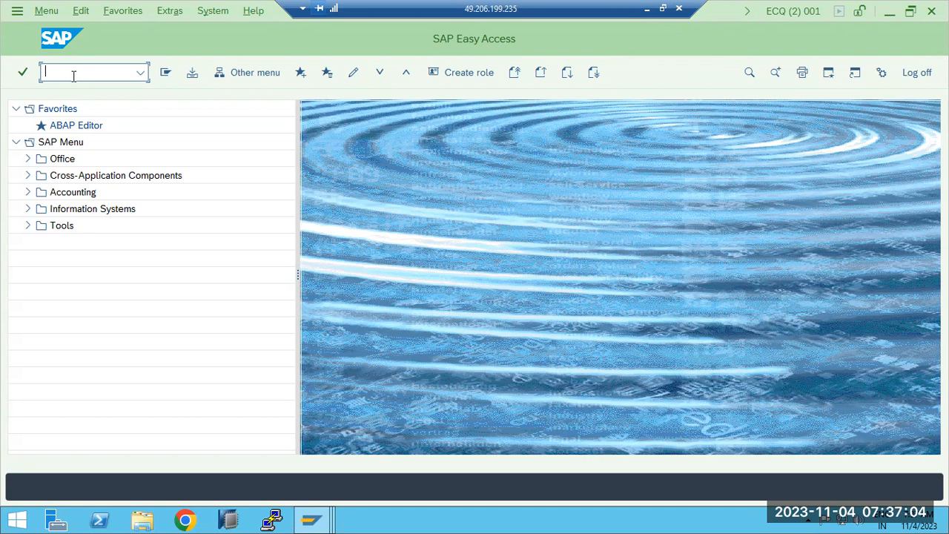
- Display the list of output devices in spool administration and go back to its initial screen
key("Return")
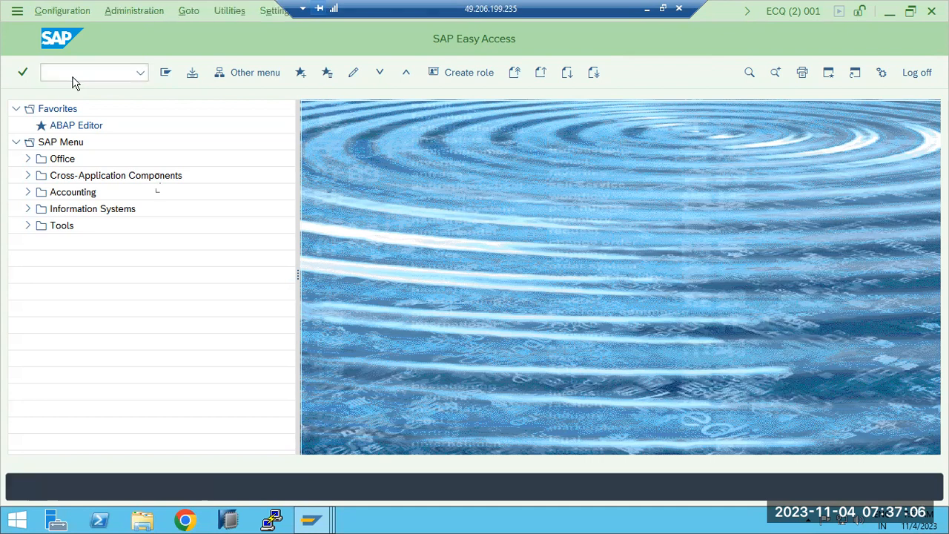
left_click(363, 184)
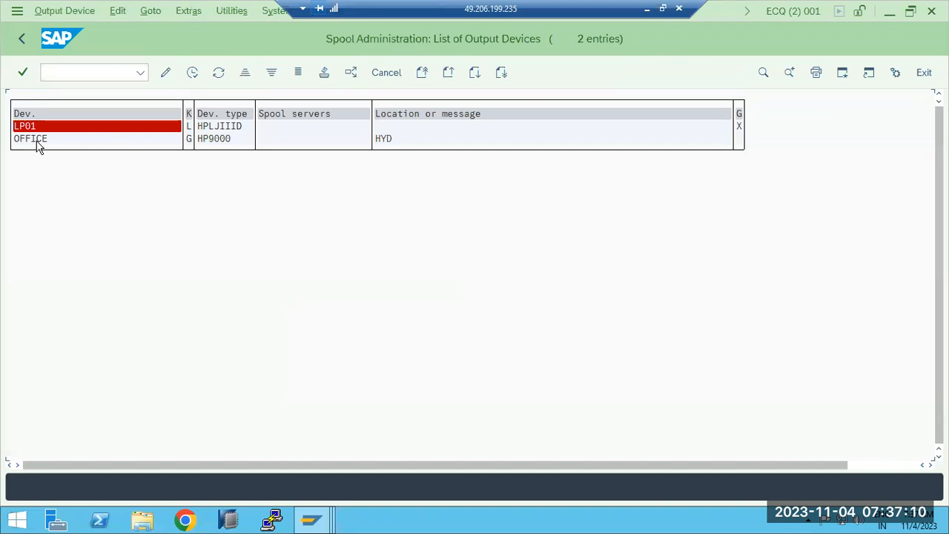
left_click(22, 39)
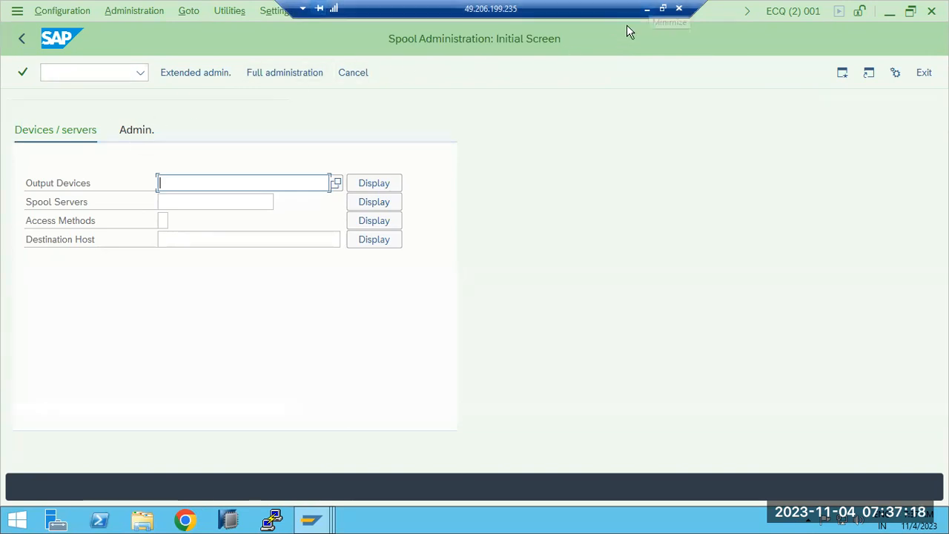
- Minimize the SAP window and select the browser's address bar
left_click(647, 9)
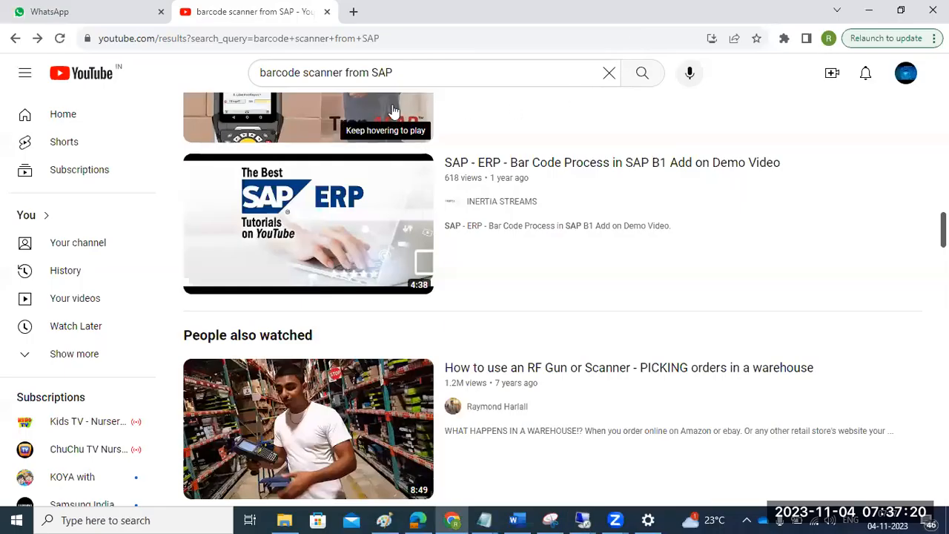
left_click(242, 38)
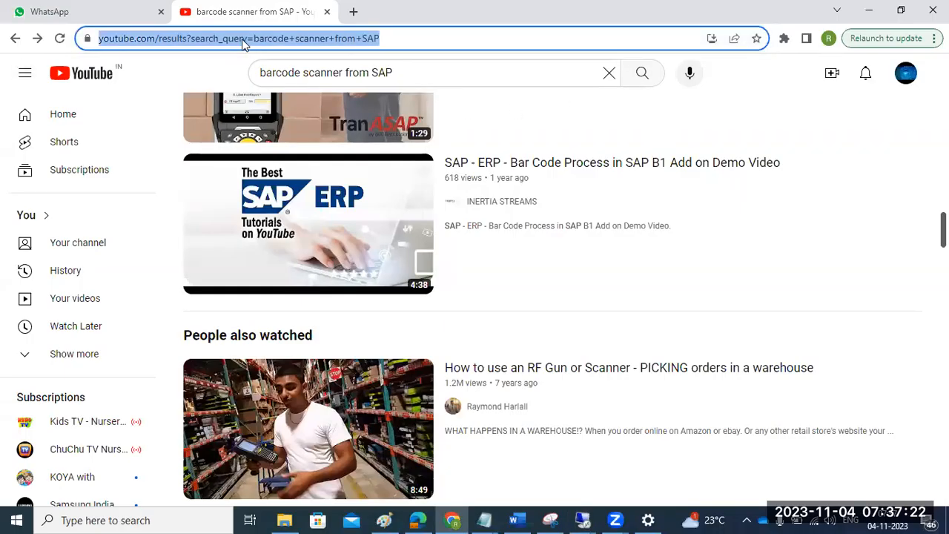